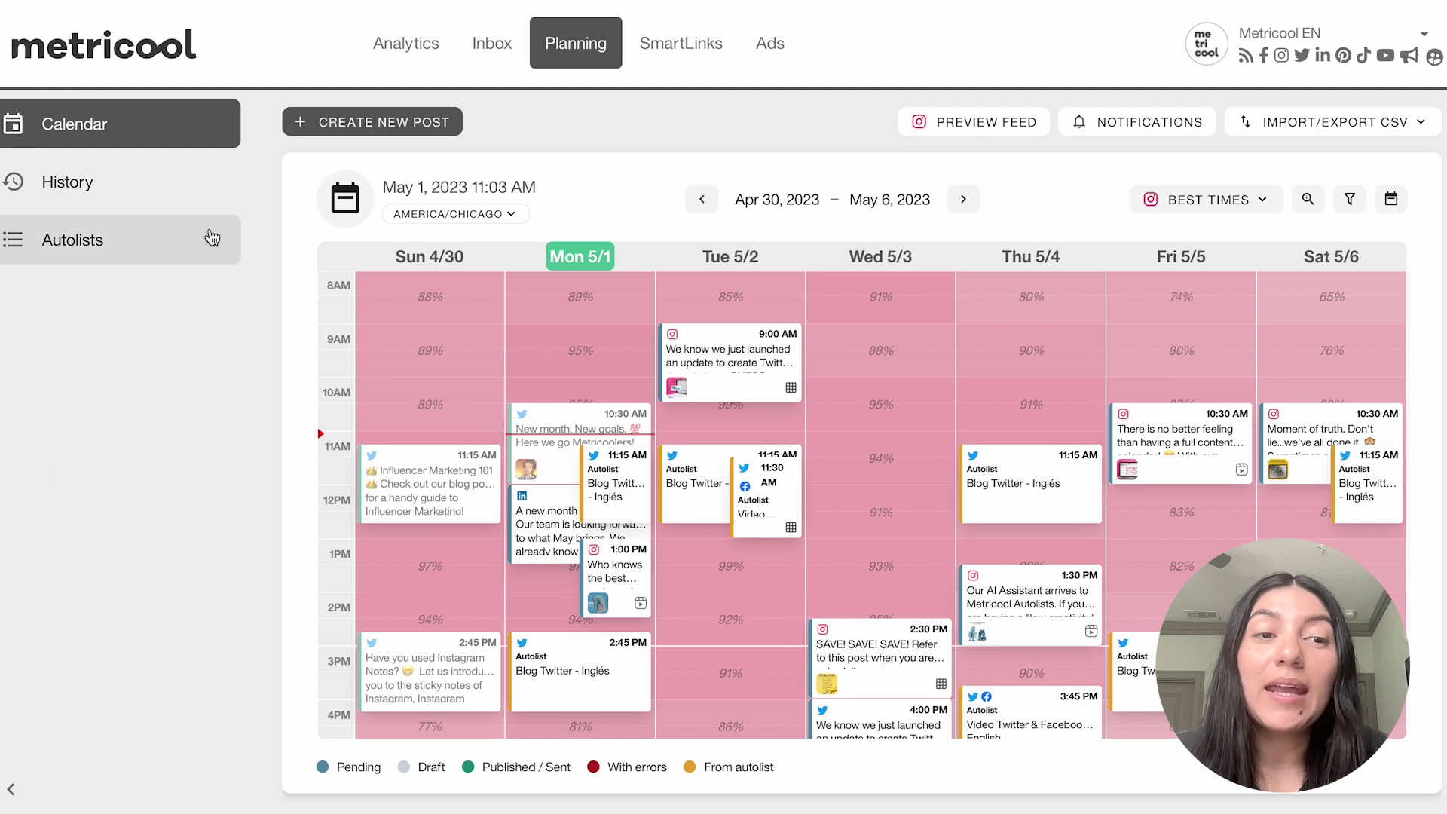
Create a new autolist in the planning area and name it "Test".
click(89, 255)
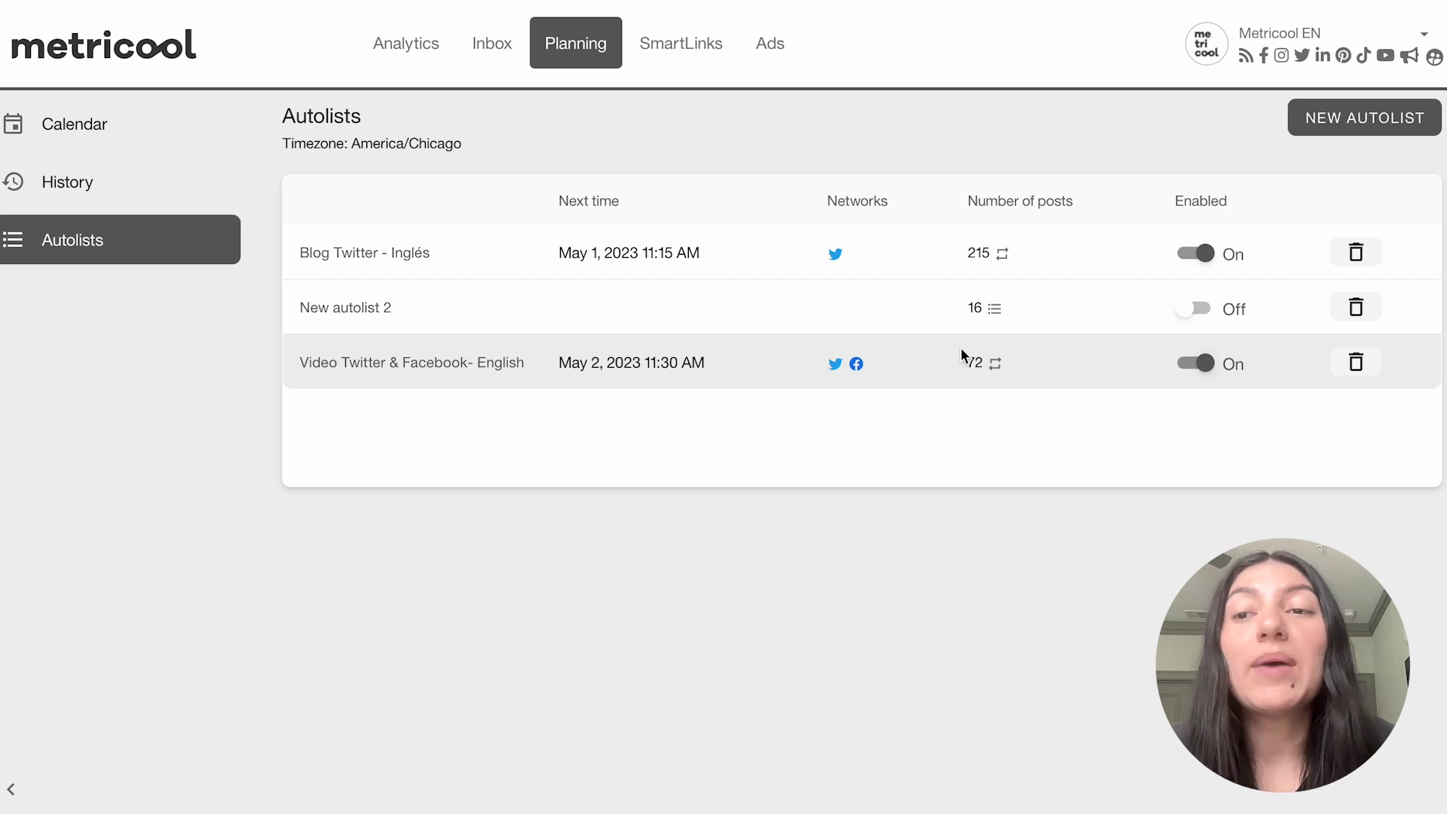
click(1349, 123)
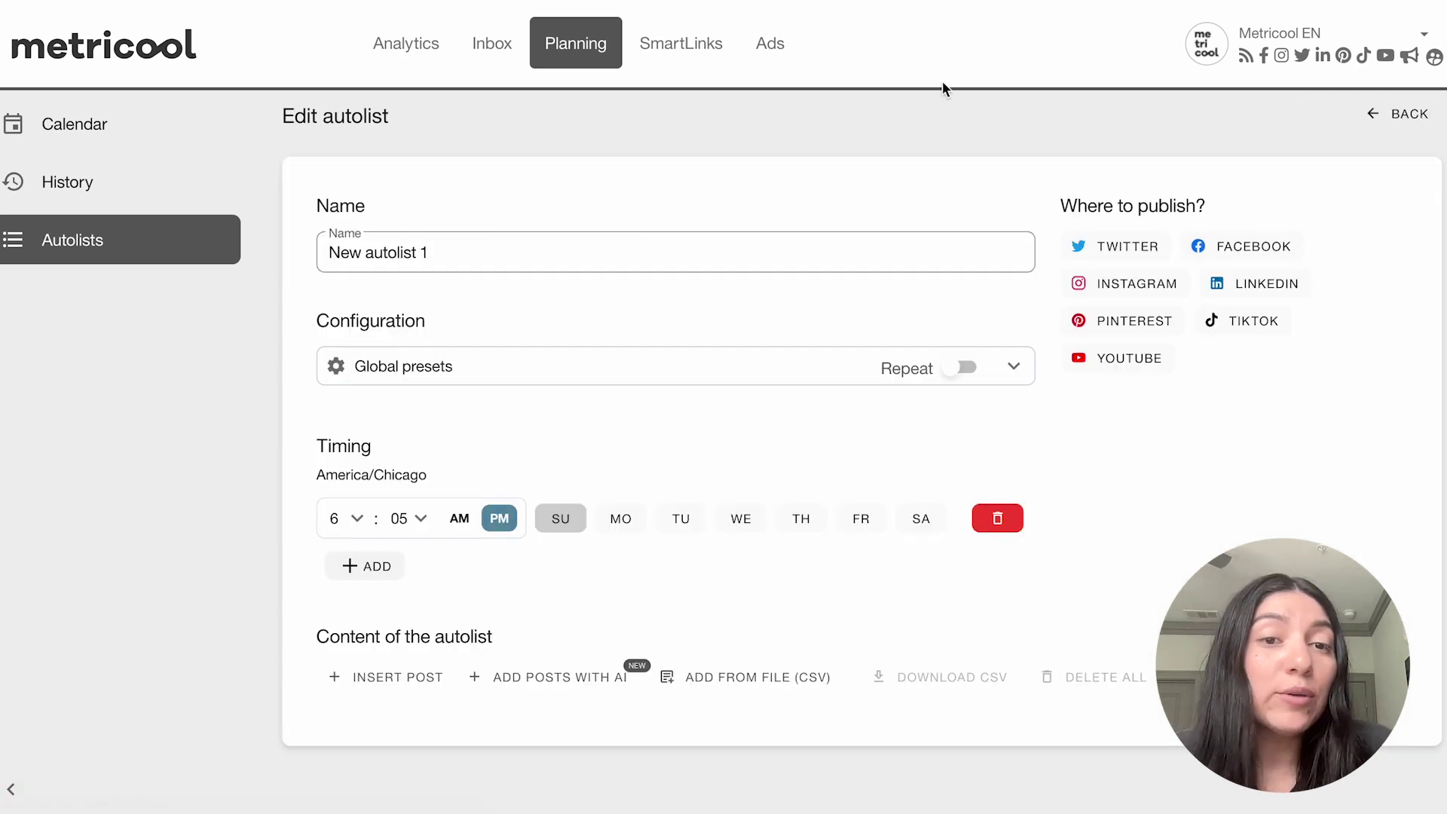
drag(465, 263, 238, 247)
text(Test)
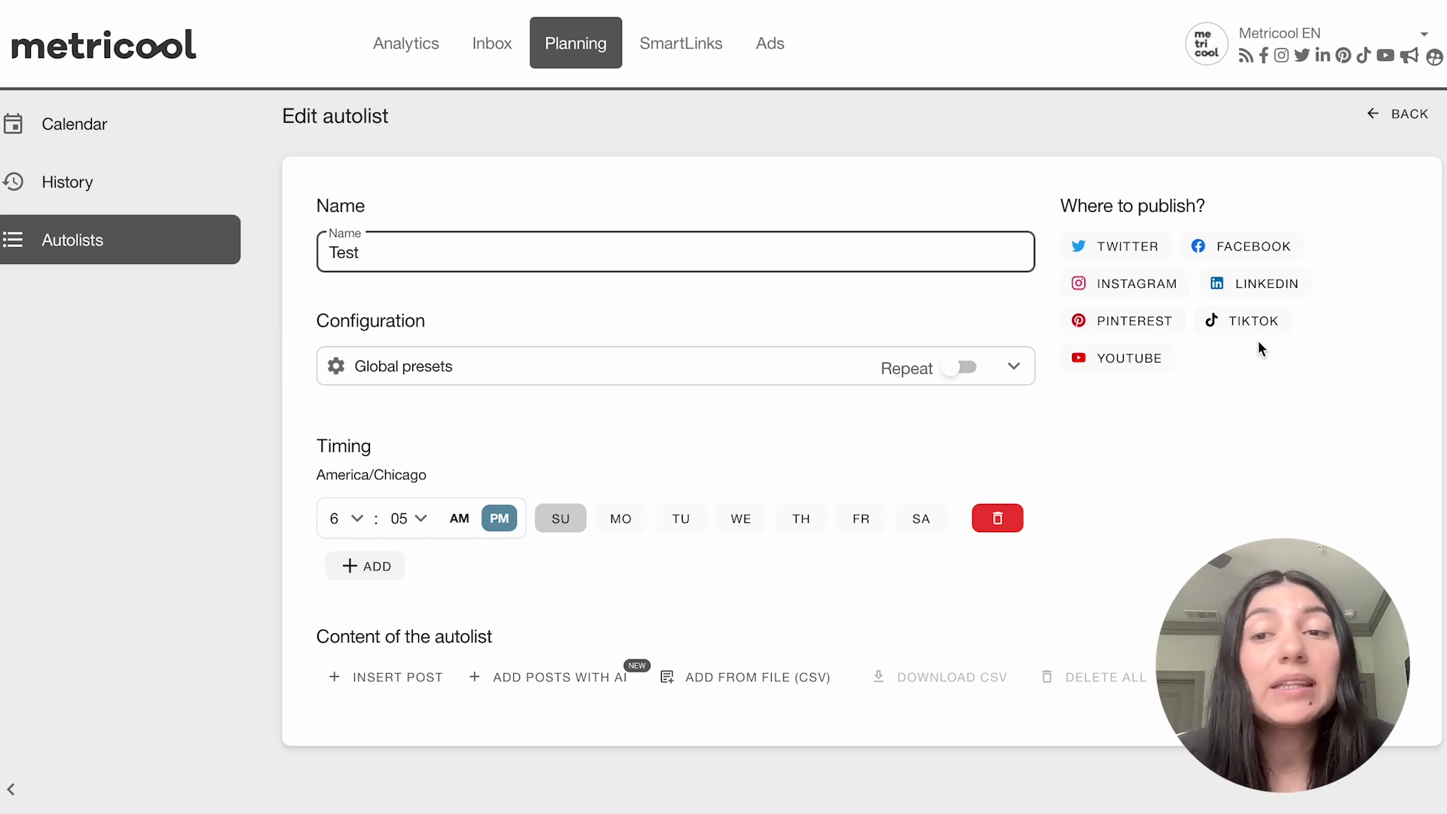
Choose Twitter, Facebook, Instagram and LinkedIn as the networks where the autolist publishes.
click(1115, 246)
click(1251, 250)
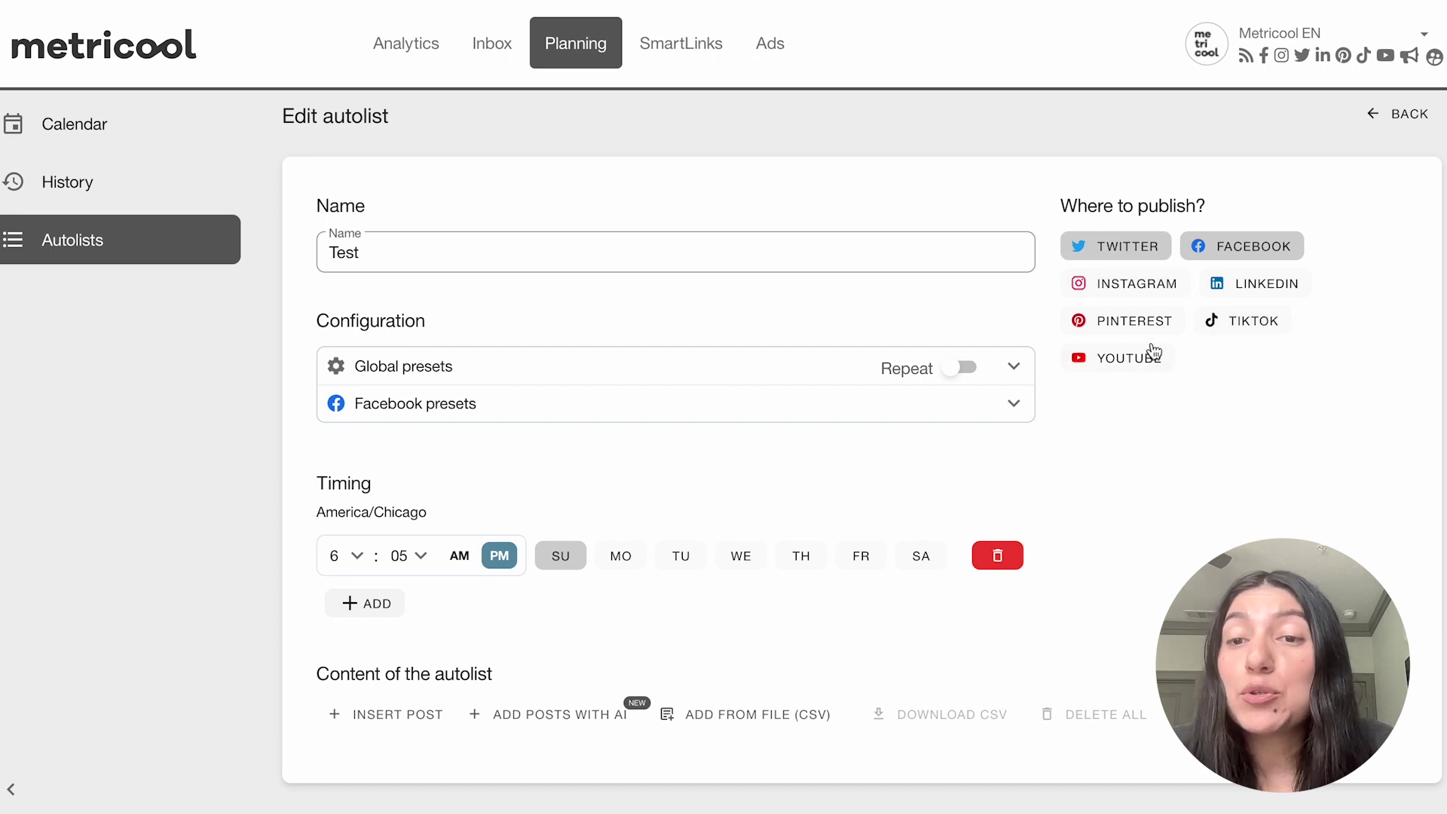
click(1218, 294)
click(1153, 294)
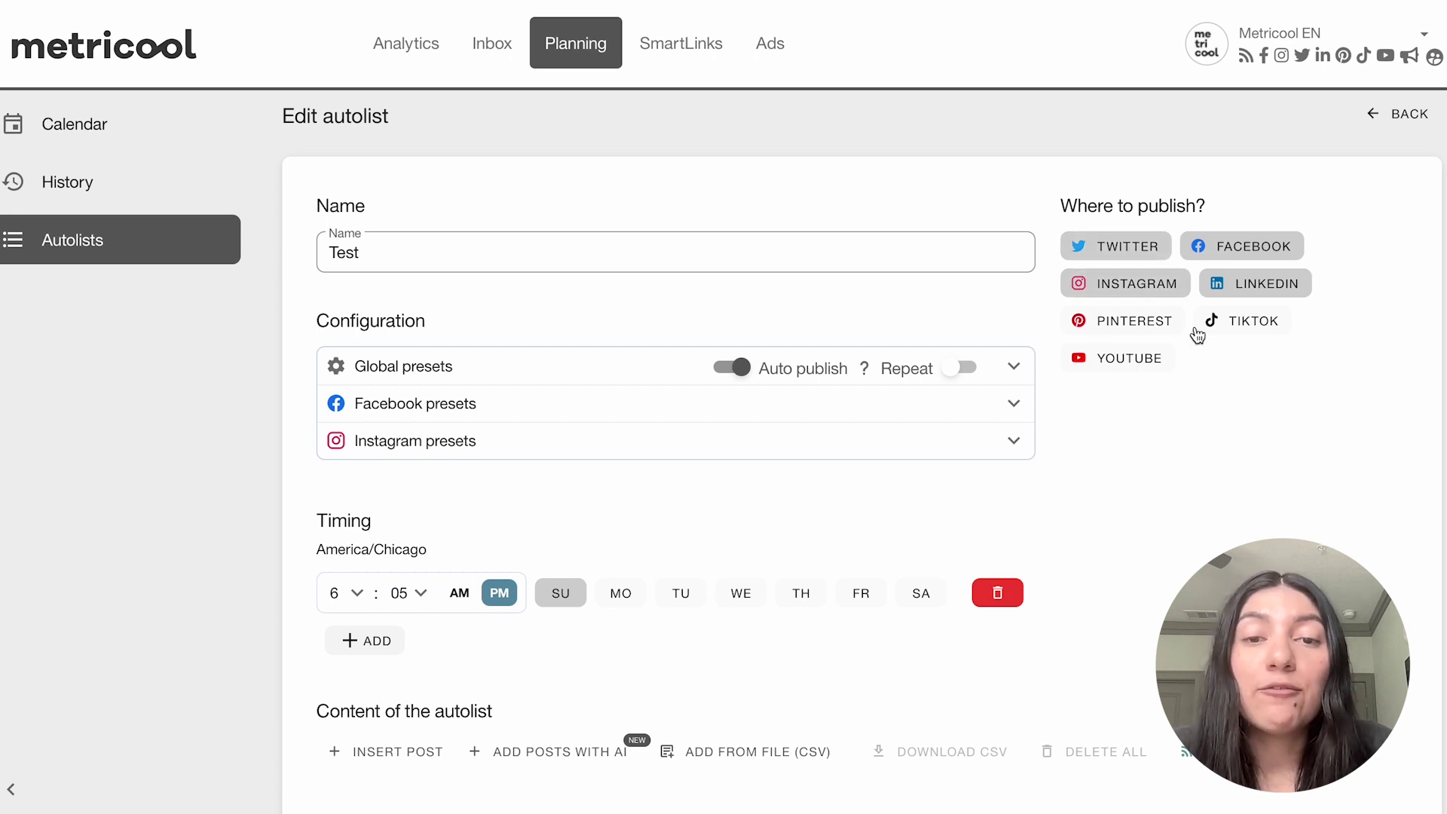
Review the content type options in the Facebook and Instagram presets.
click(1005, 415)
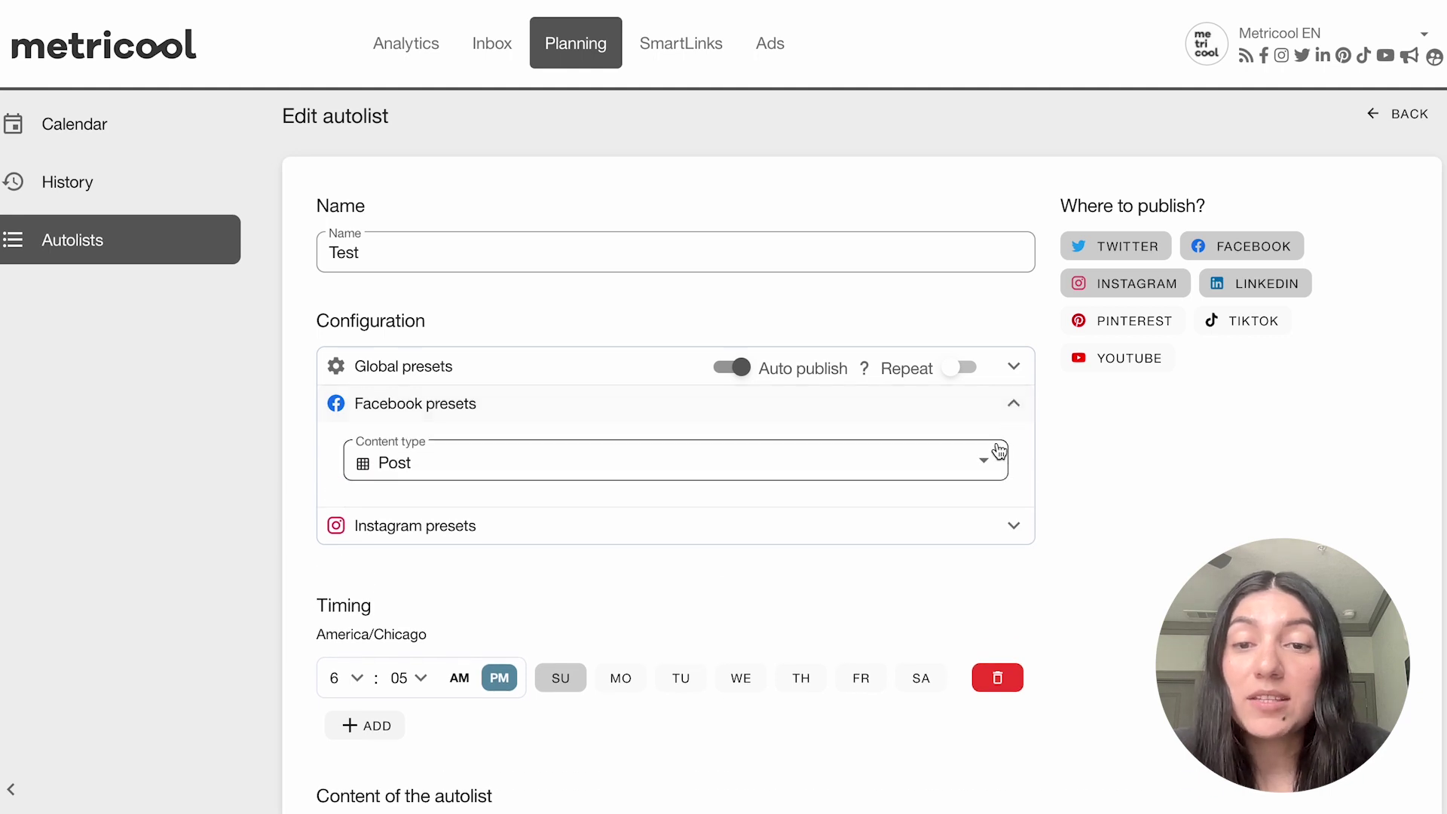
click(998, 452)
click(993, 455)
click(1015, 408)
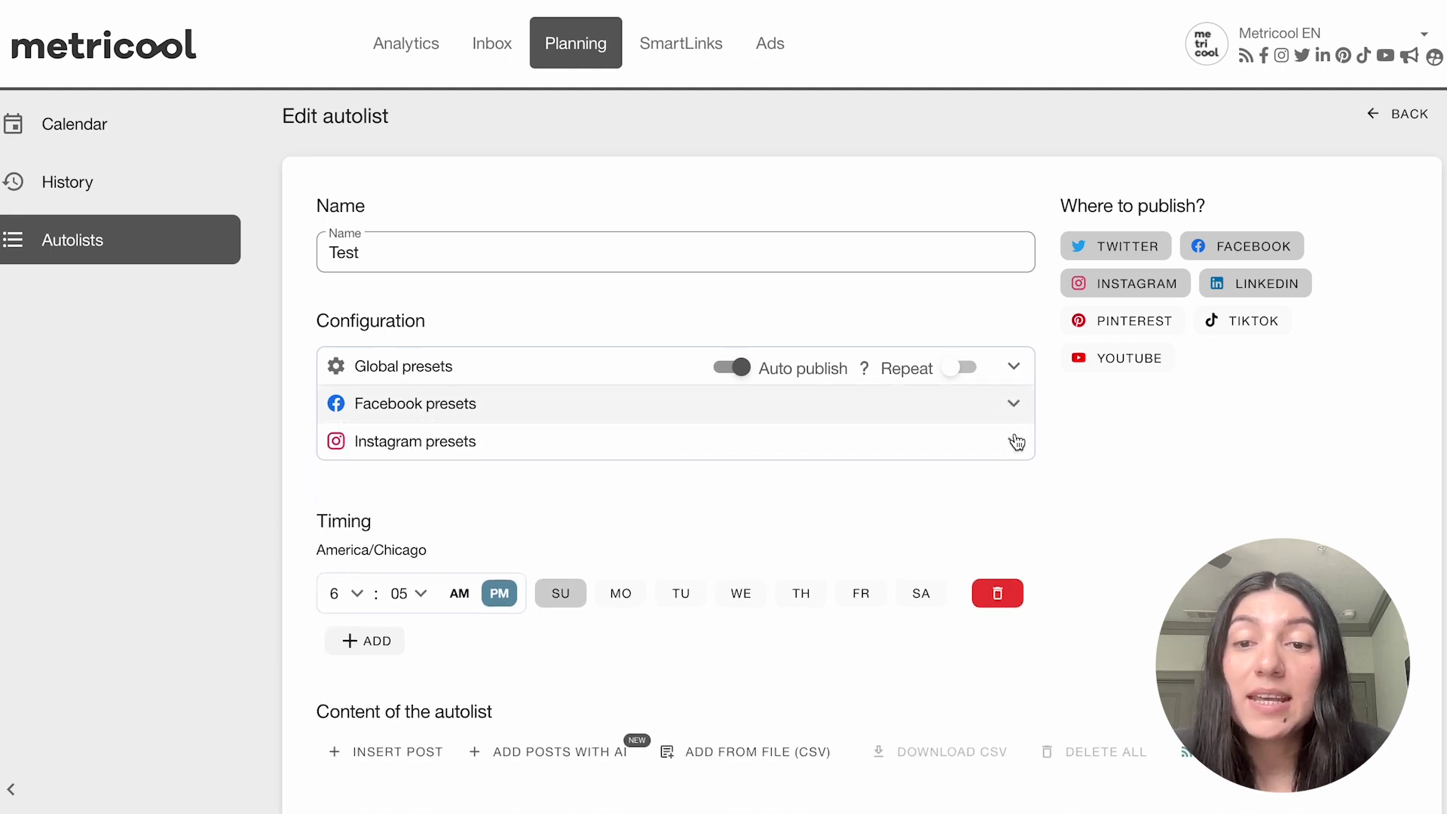
click(1014, 437)
click(451, 496)
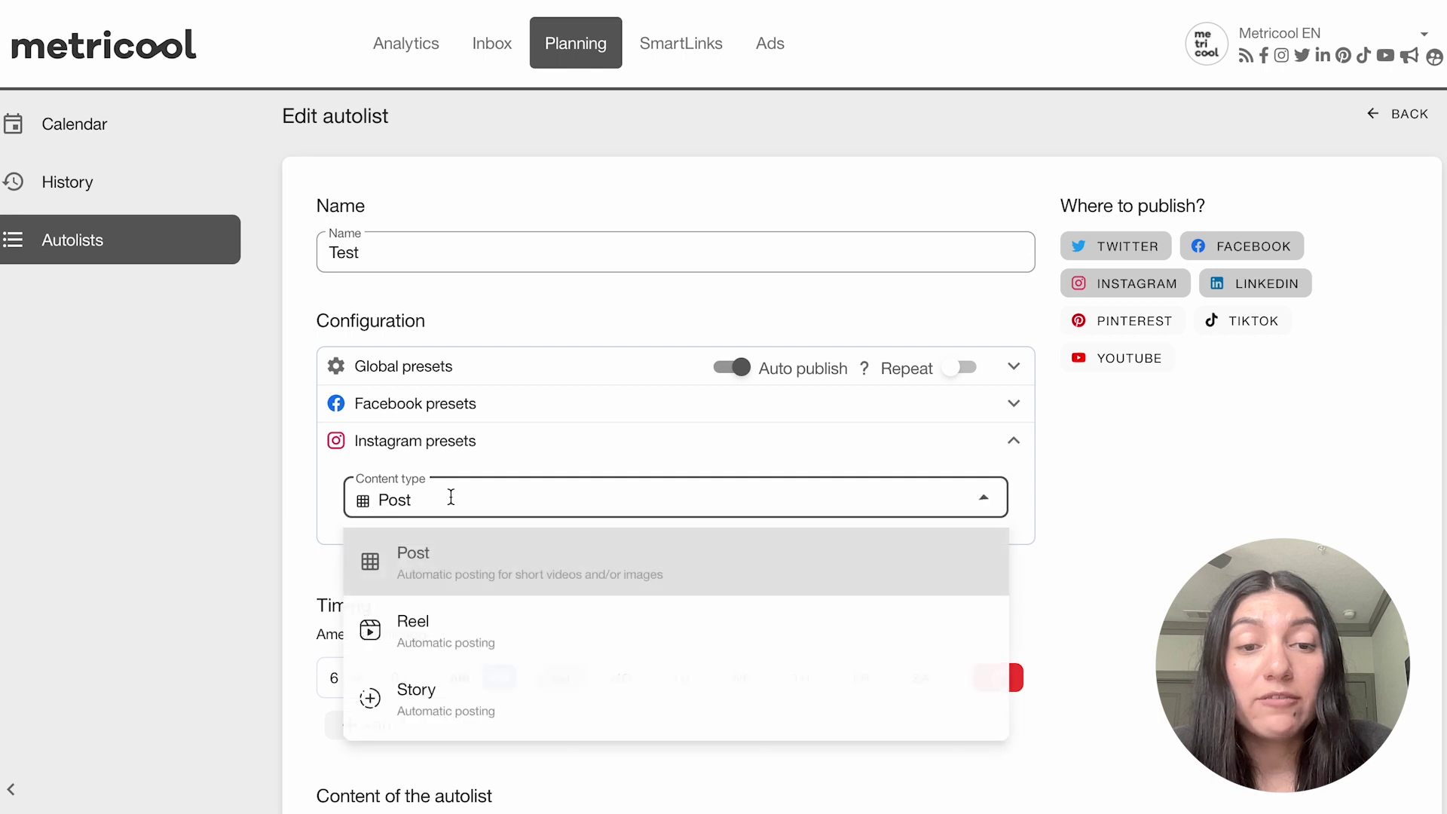
click(1013, 444)
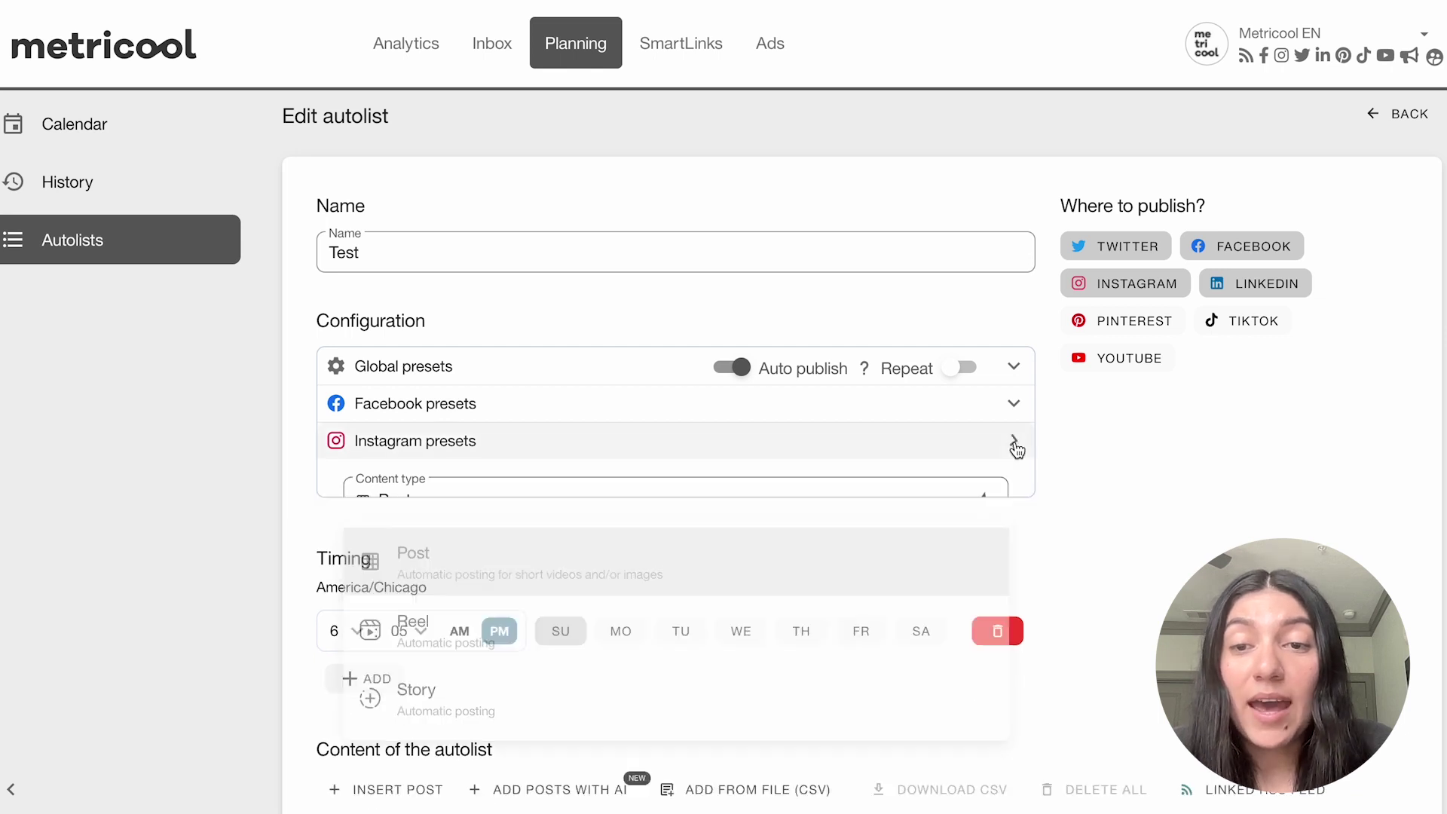
click(1012, 442)
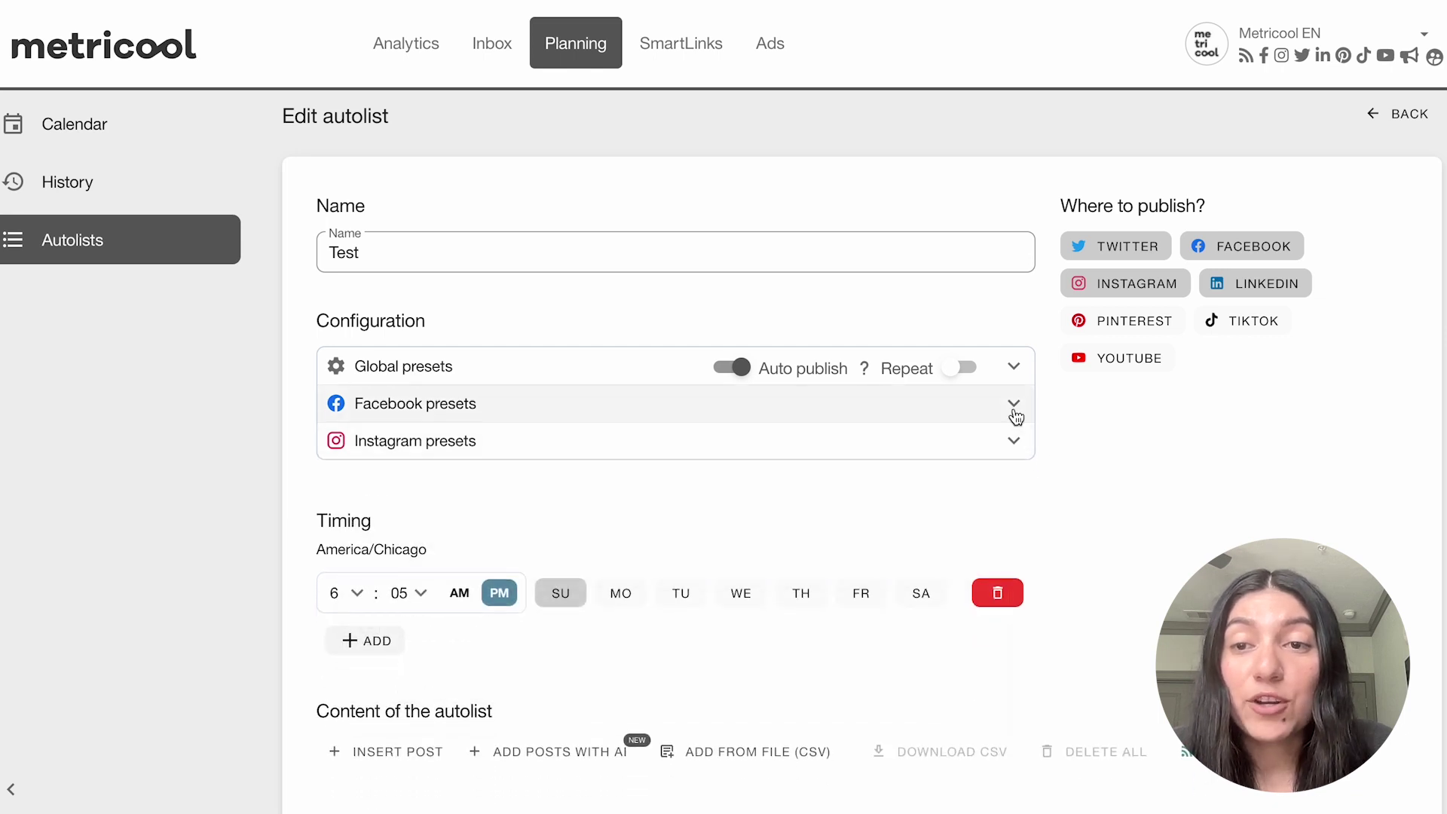
Remove Facebook, Instagram and LinkedIn from the publishing networks and turn on Repeat for the autolist.
click(1221, 254)
click(1135, 282)
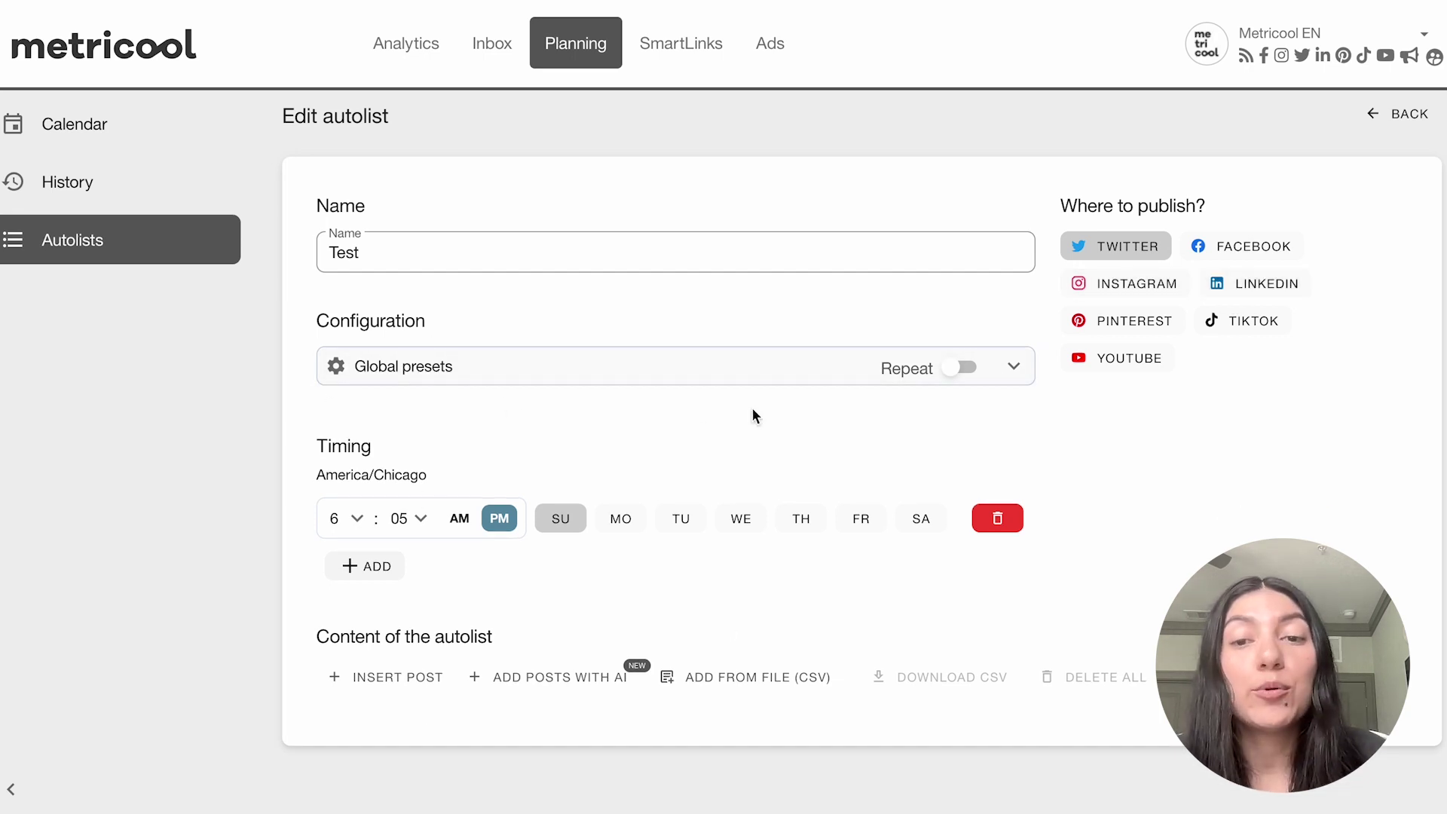
click(1020, 380)
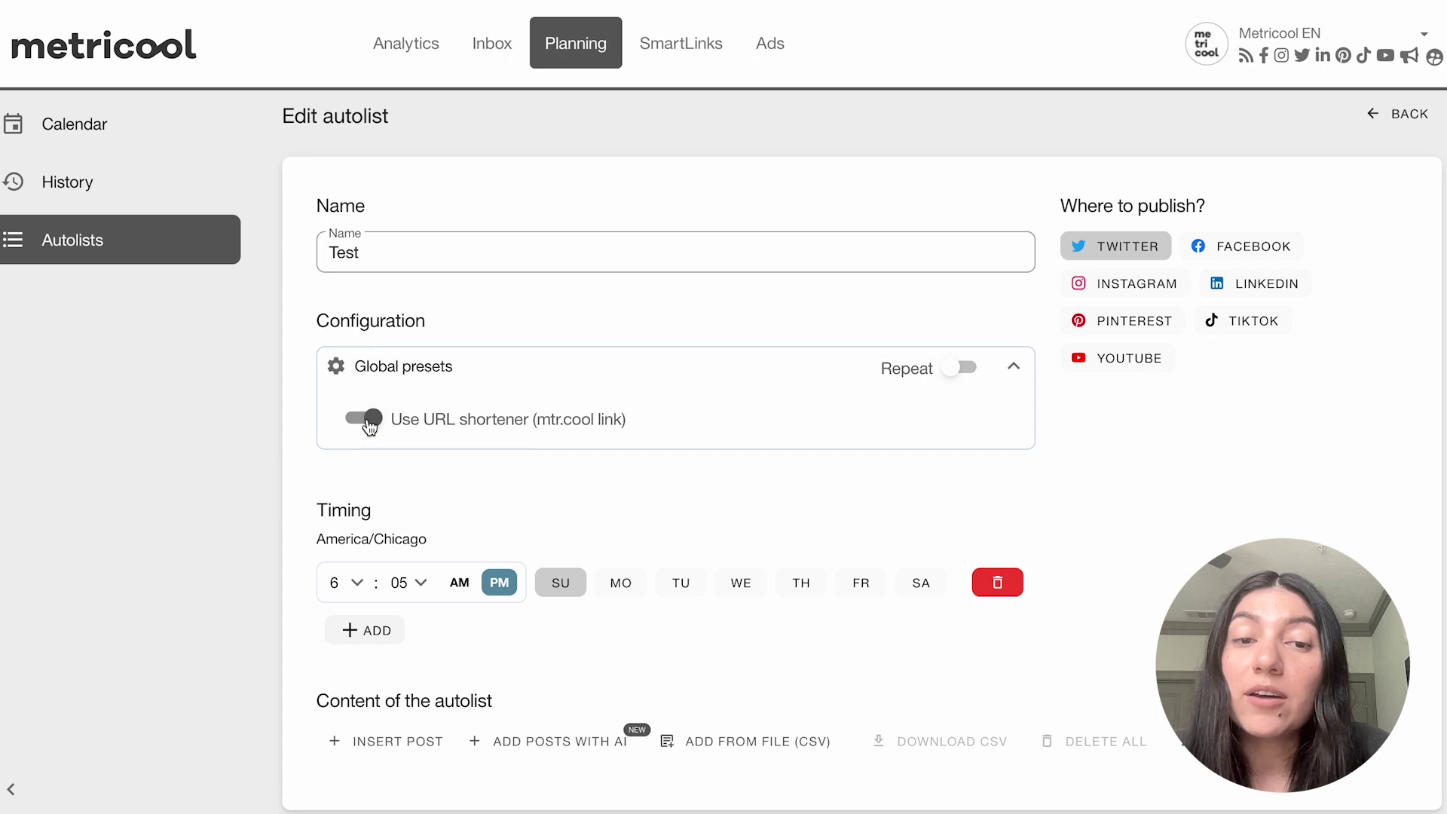
click(1015, 377)
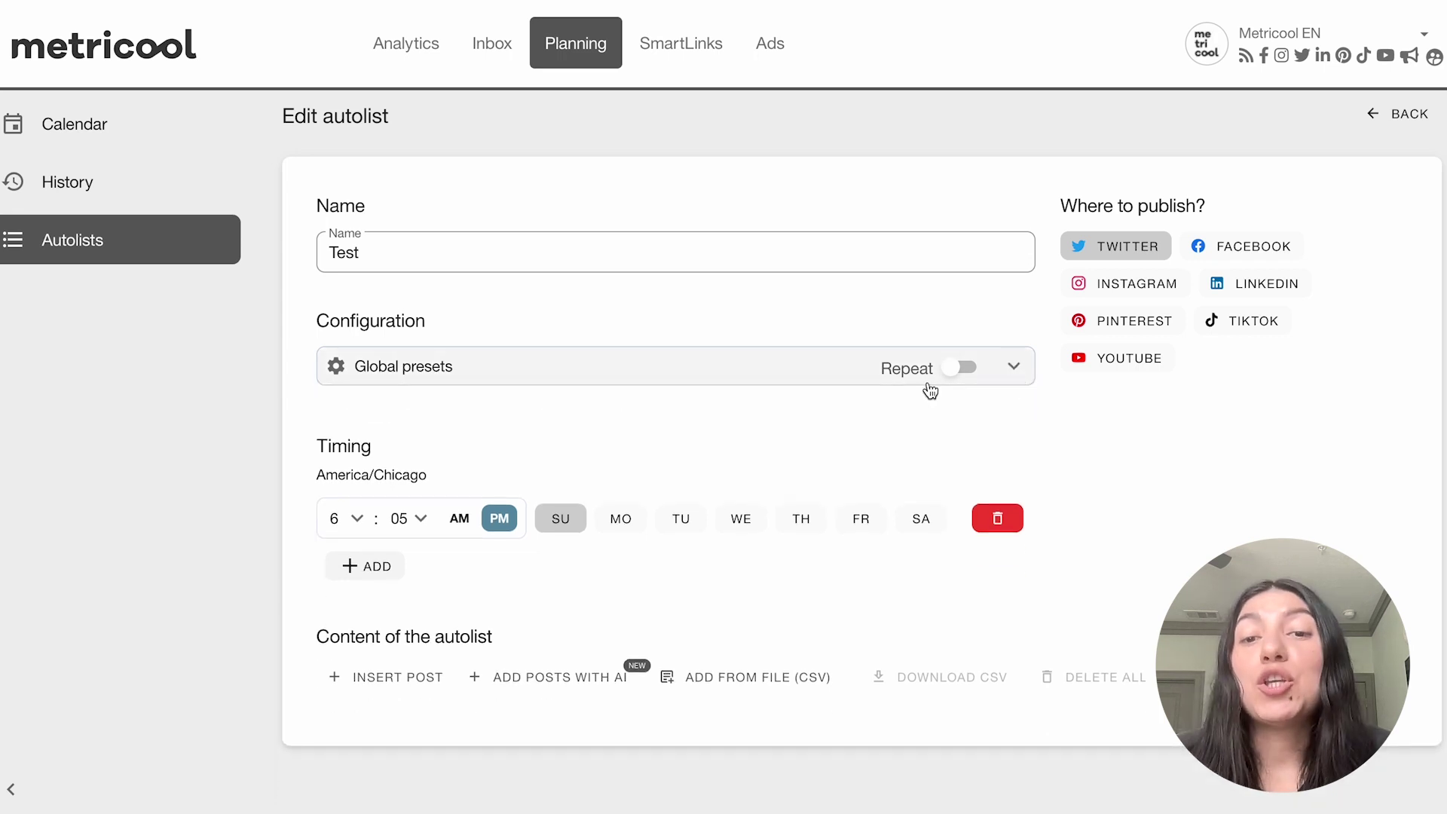
click(975, 375)
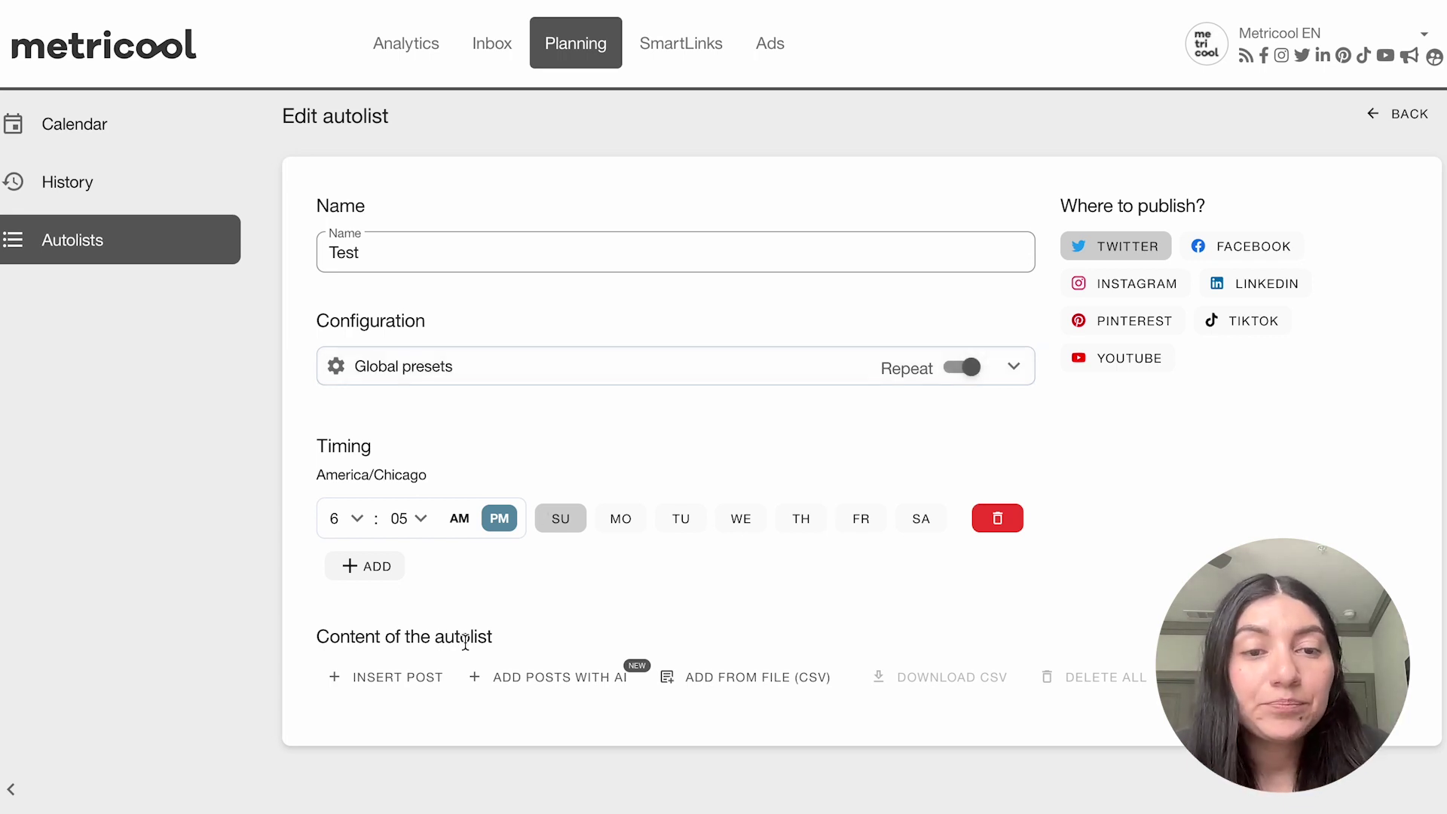
Set the first publishing slot to 12:00 PM and add Wednesday and Saturday to its days.
scroll(466, 642, down, 1)
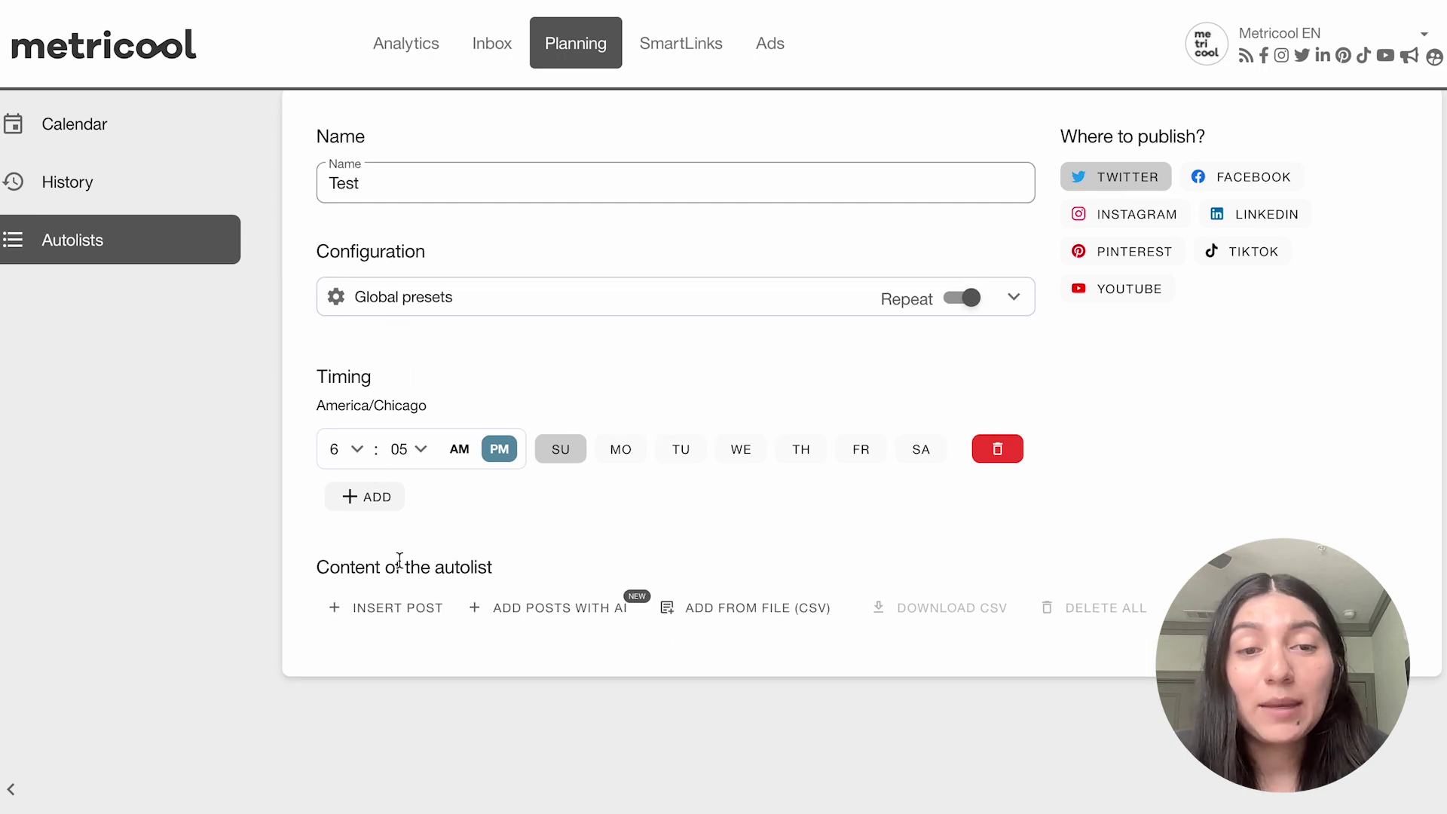
click(357, 458)
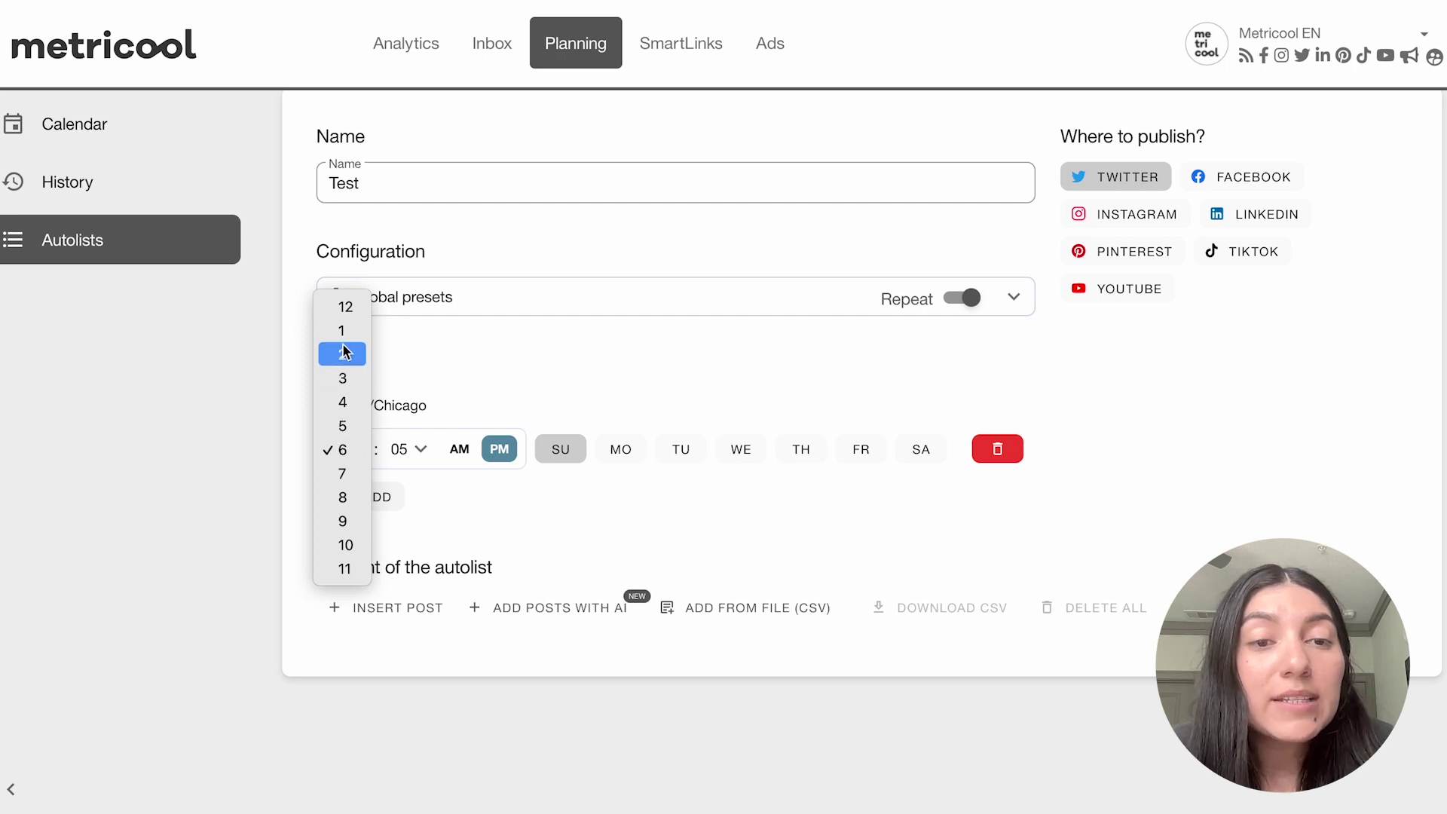
click(345, 307)
click(425, 453)
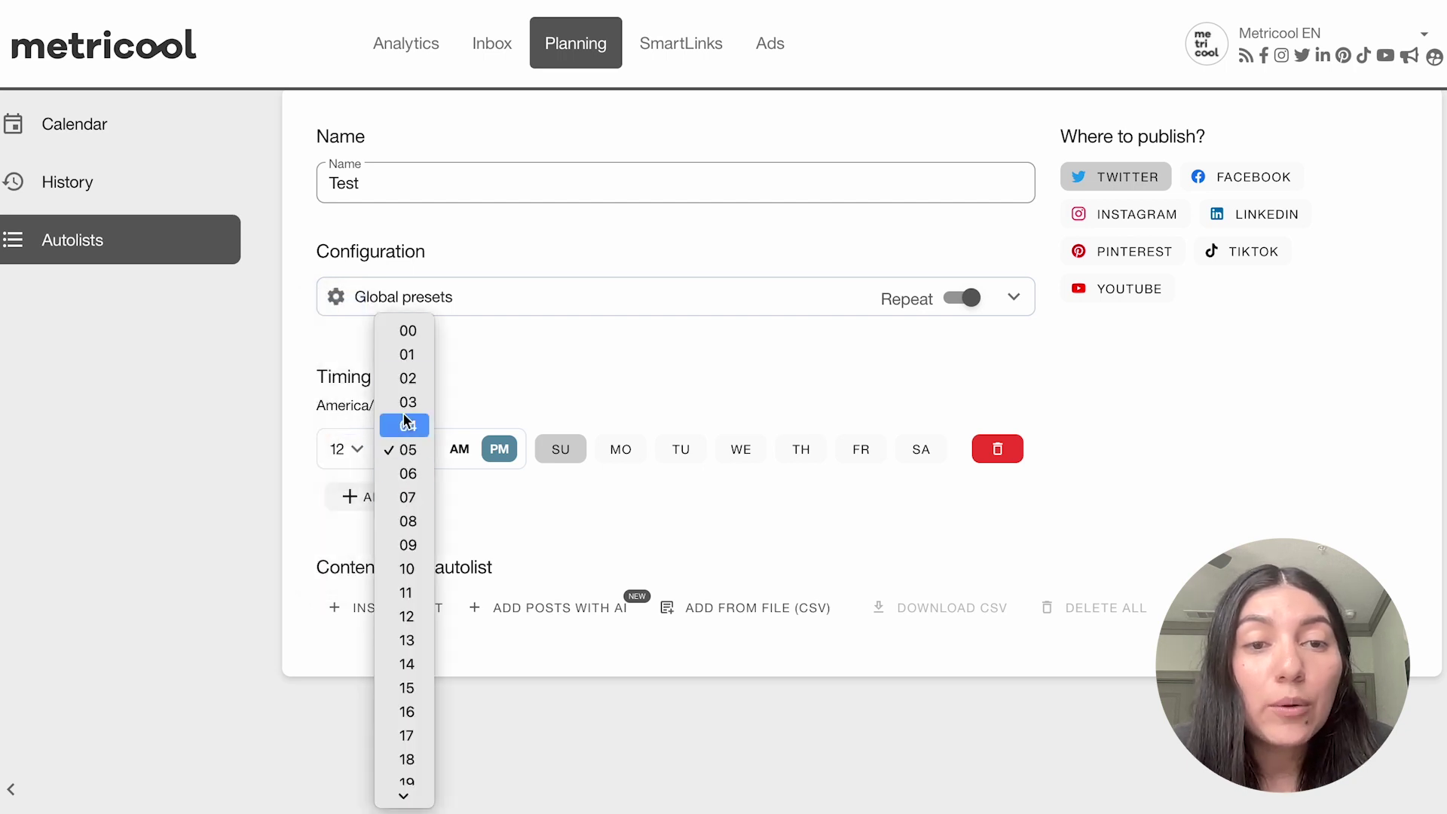
click(407, 333)
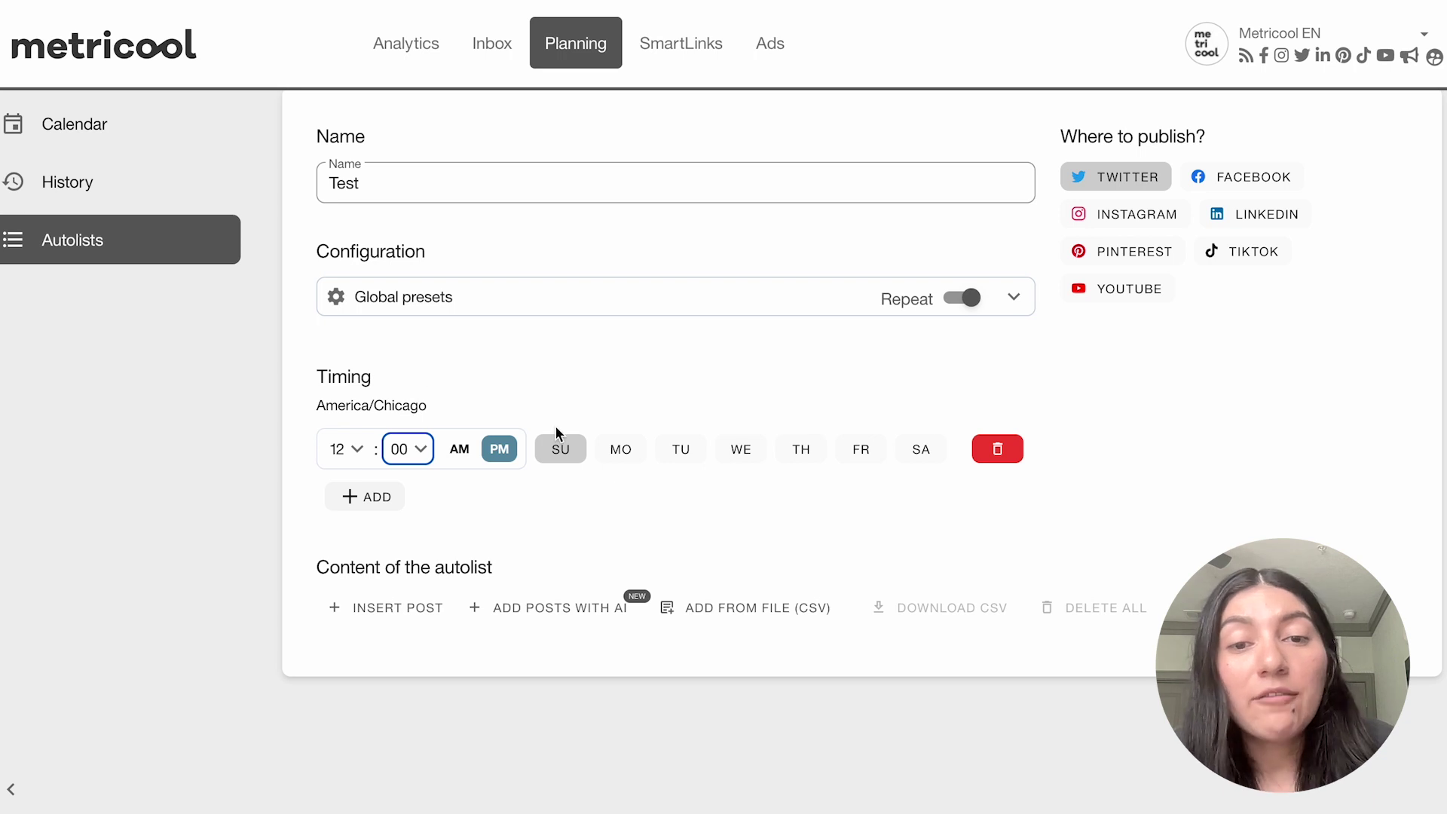
click(741, 450)
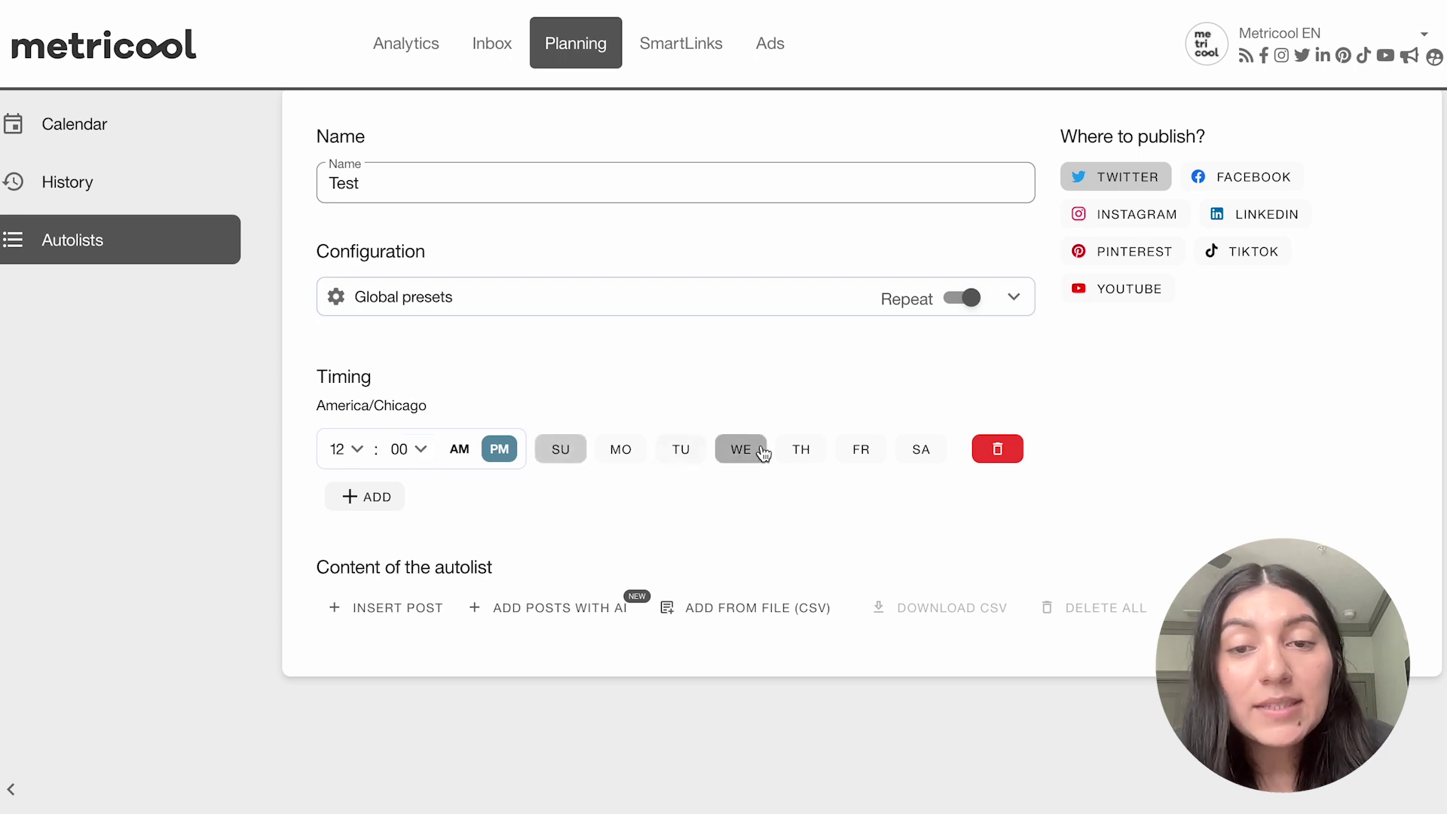
click(924, 454)
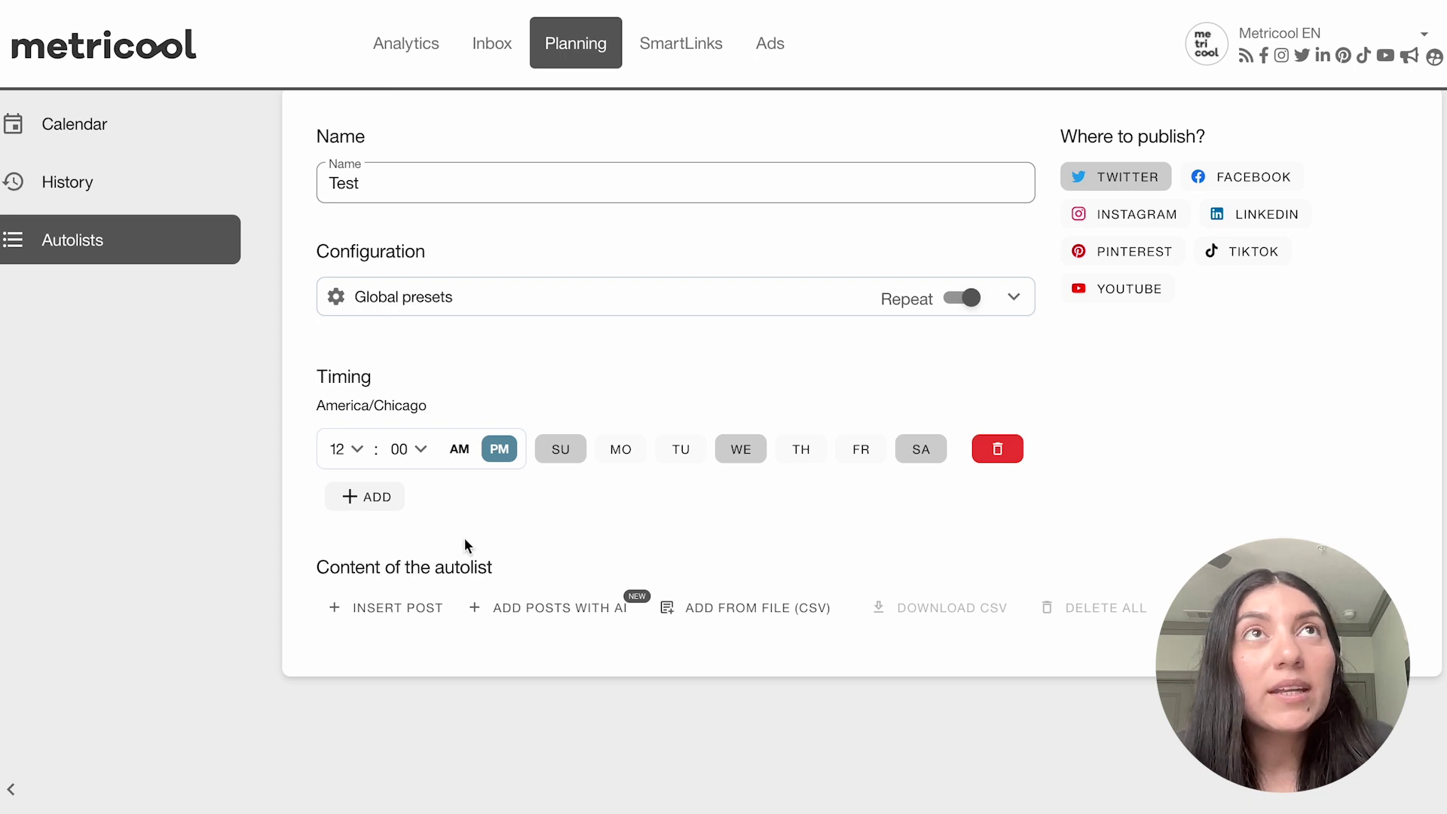
Add a second publishing slot at 7:00 PM on Monday and Tuesday, without Sunday.
click(349, 497)
click(360, 503)
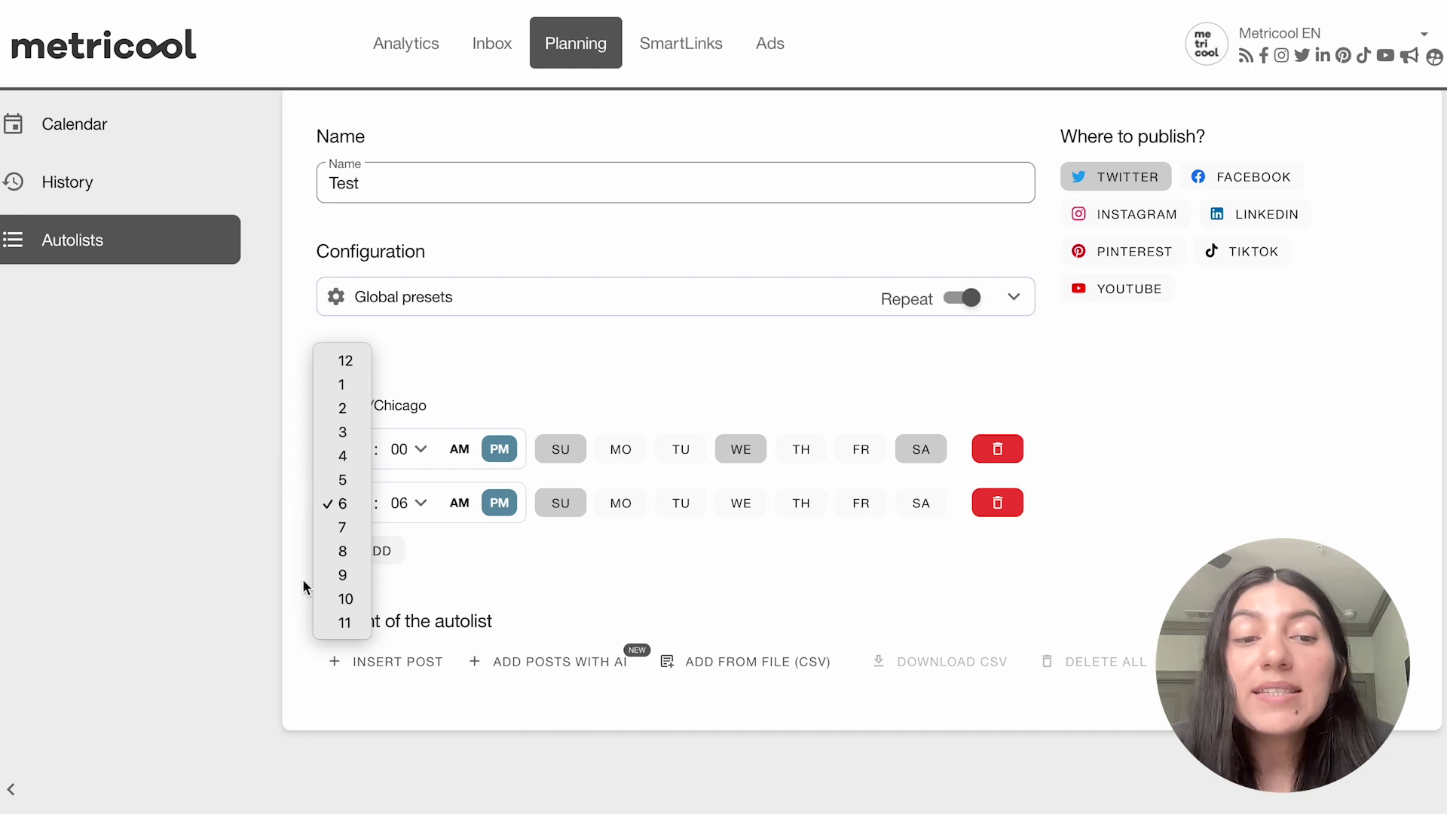
click(340, 530)
click(416, 503)
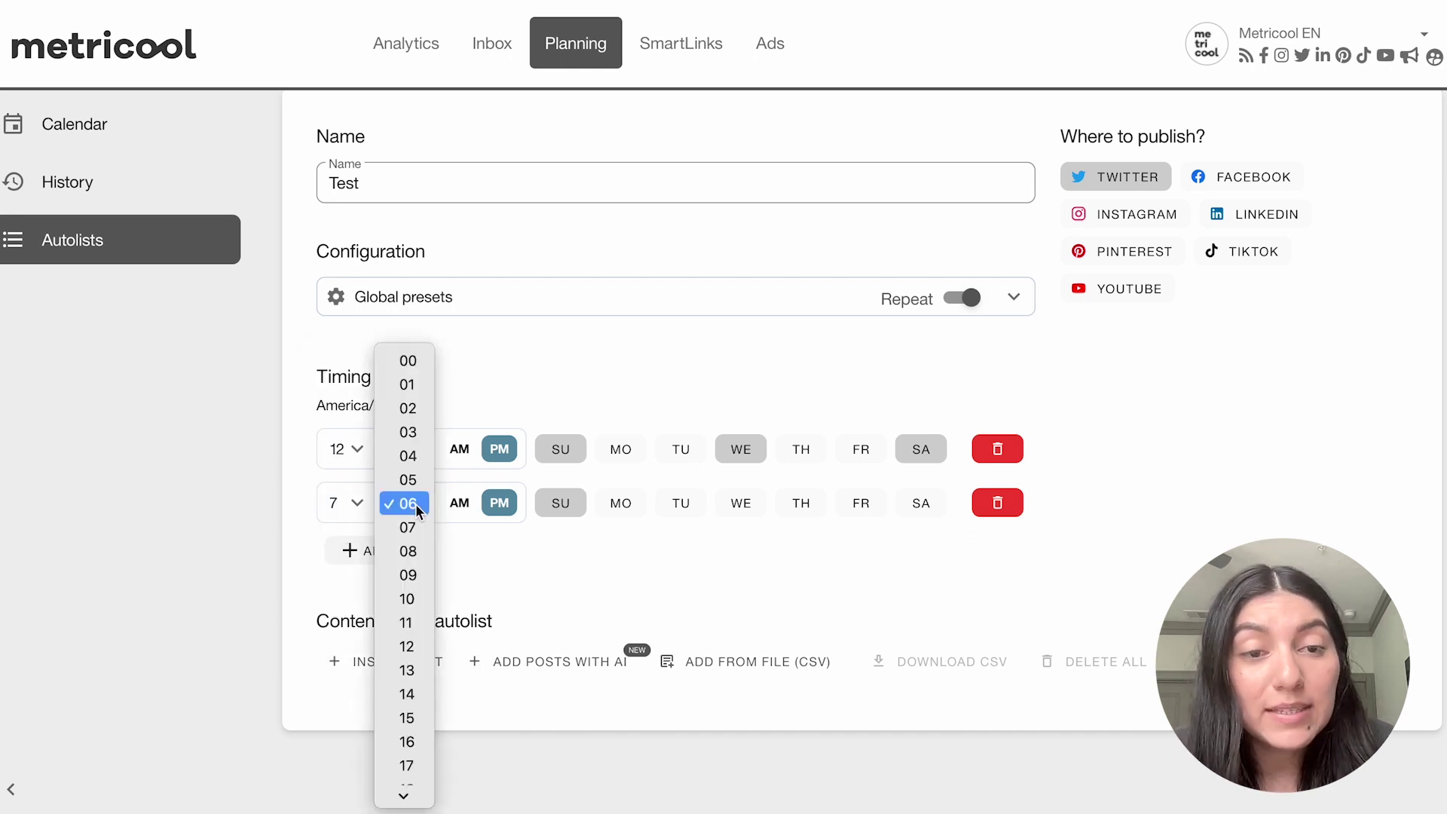
click(400, 362)
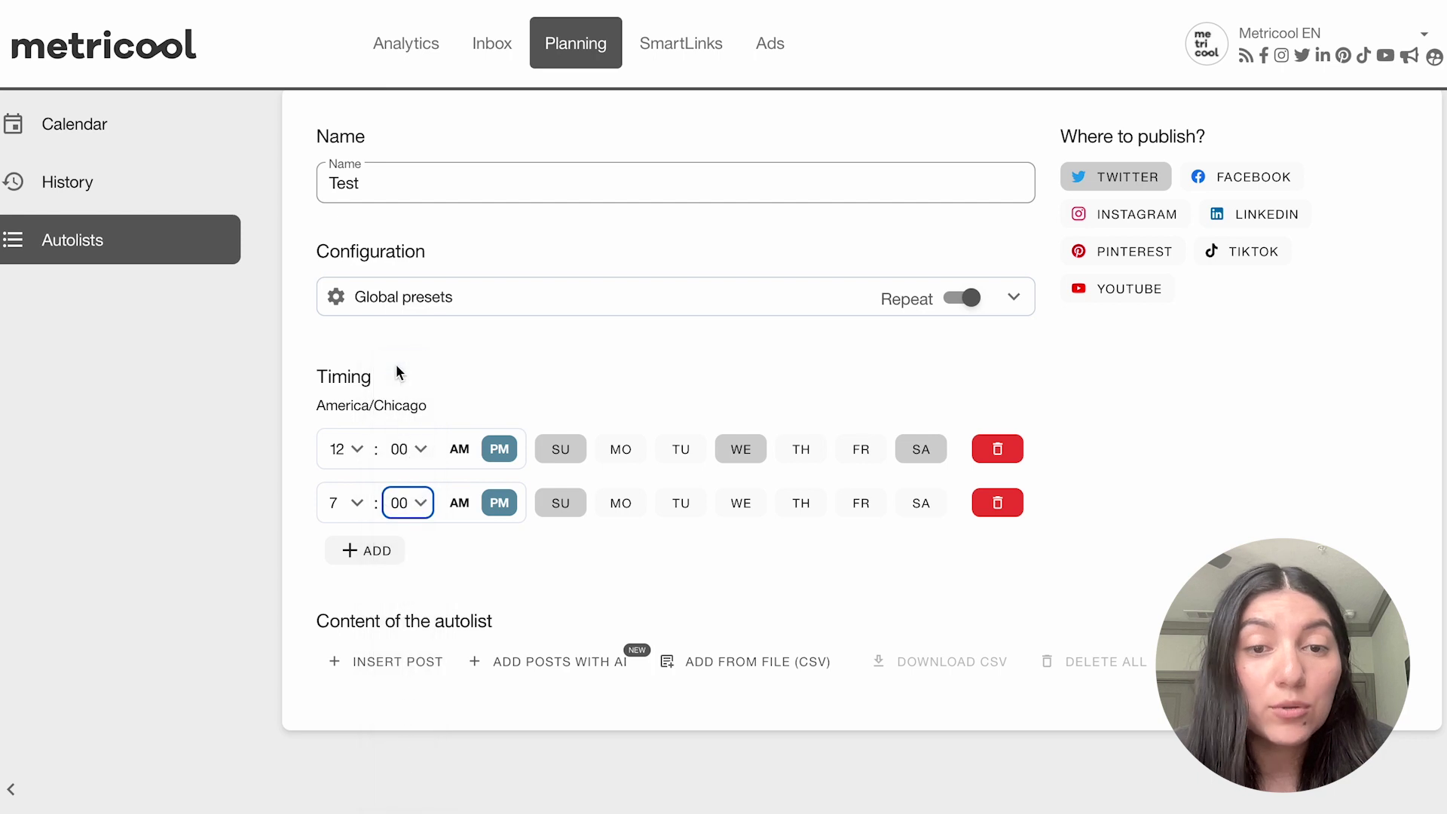
click(619, 505)
click(681, 505)
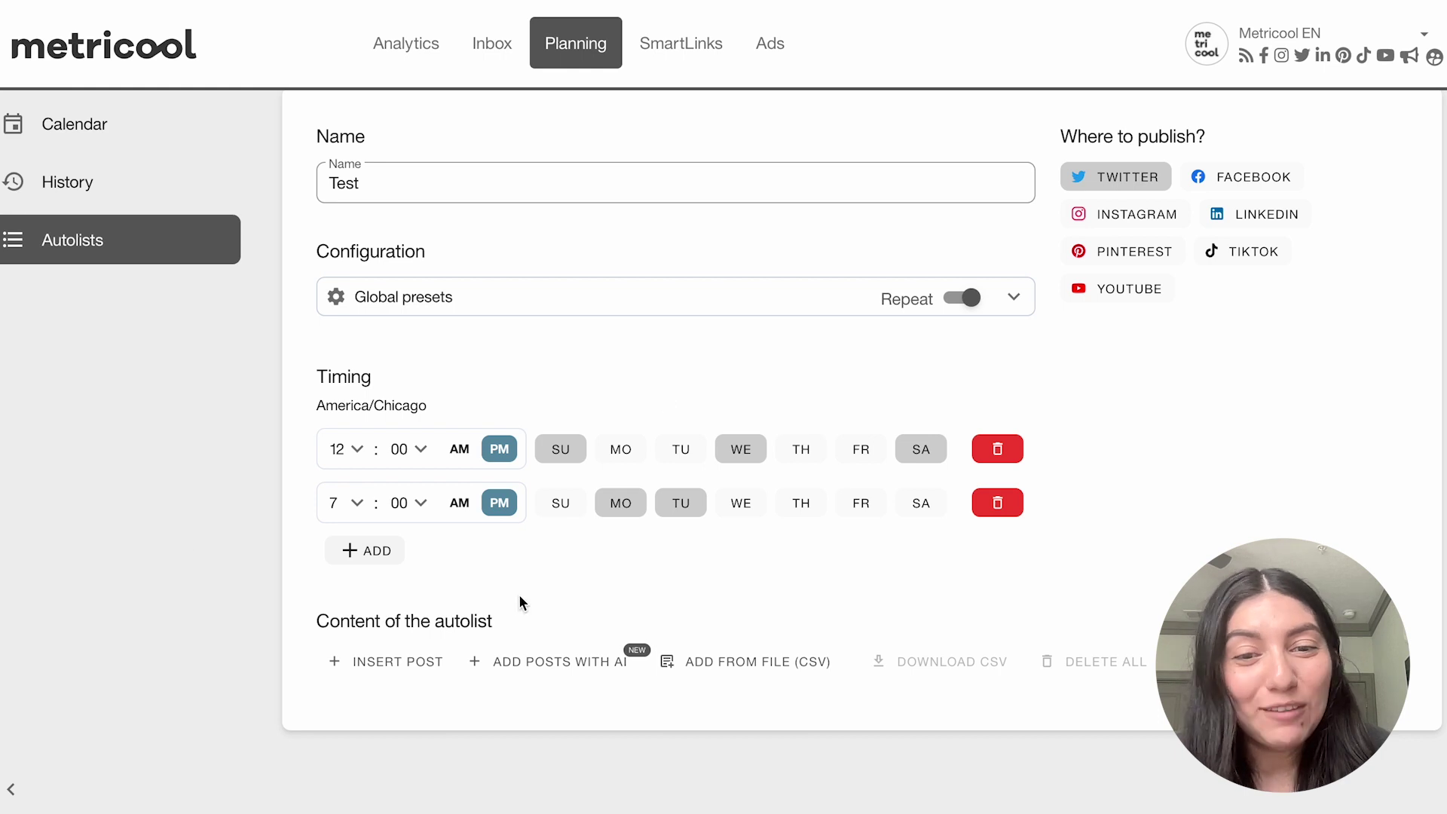
scroll(521, 603, down, 2)
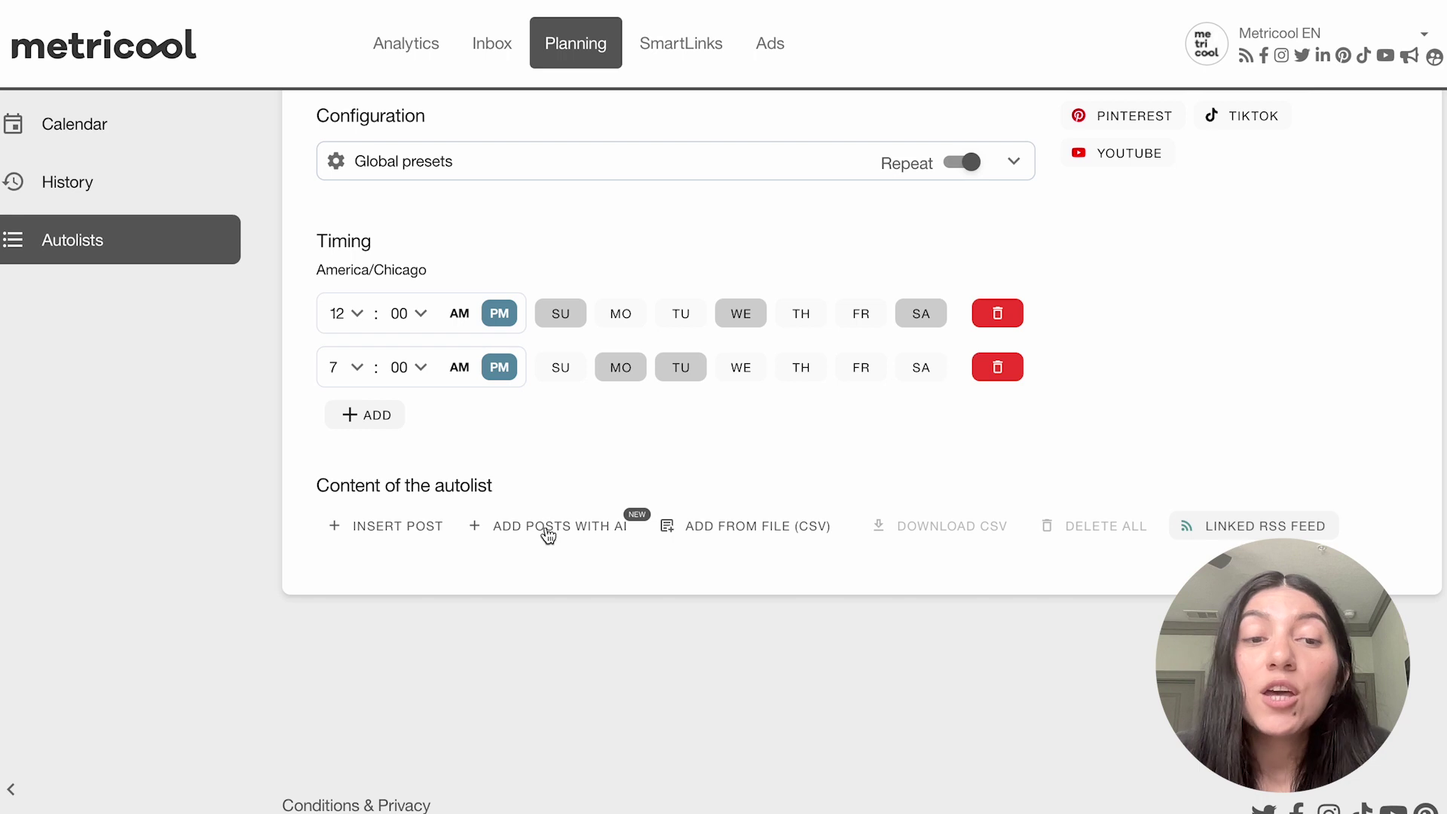
click(386, 528)
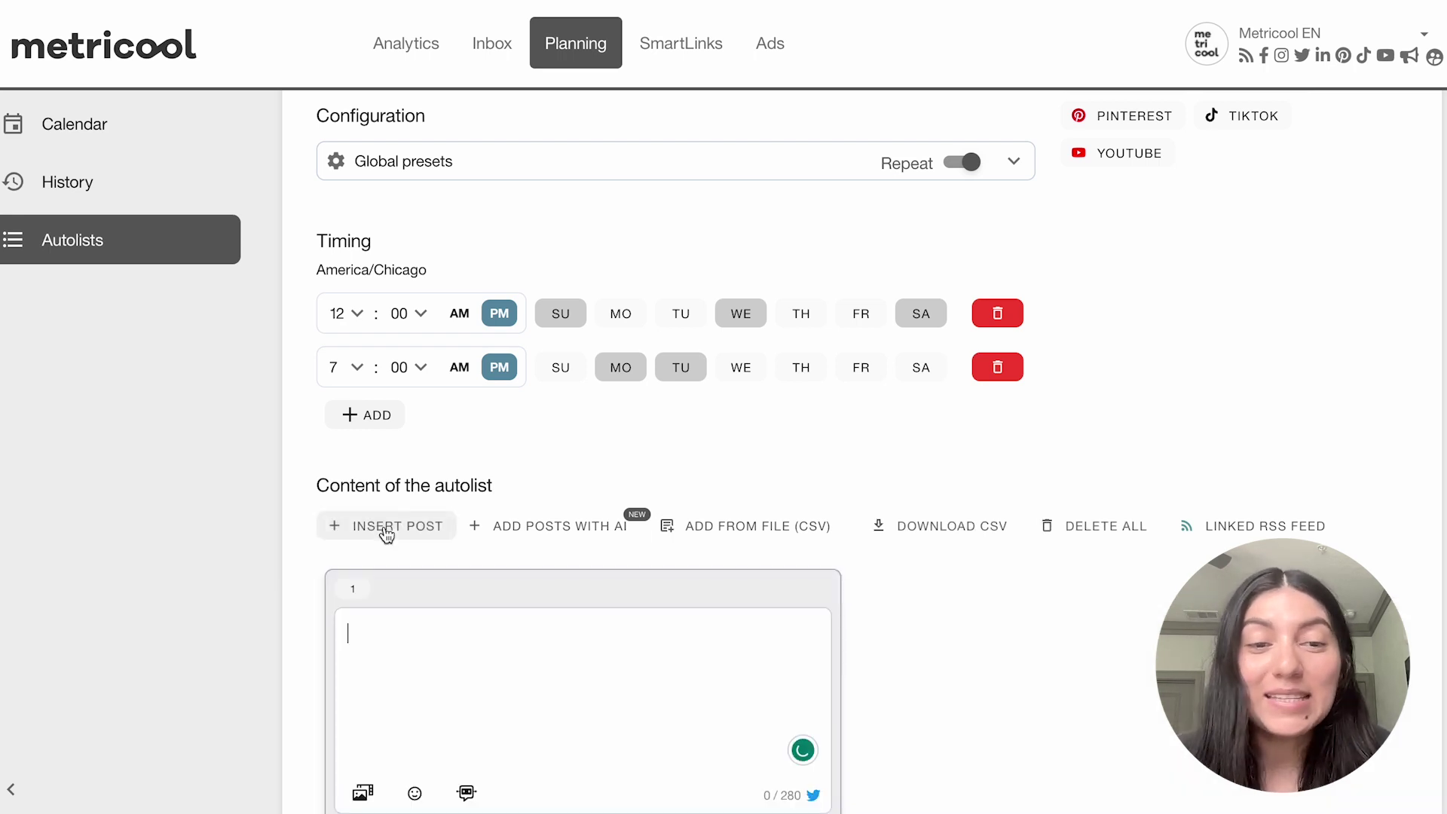
scroll(385, 637, down, 2)
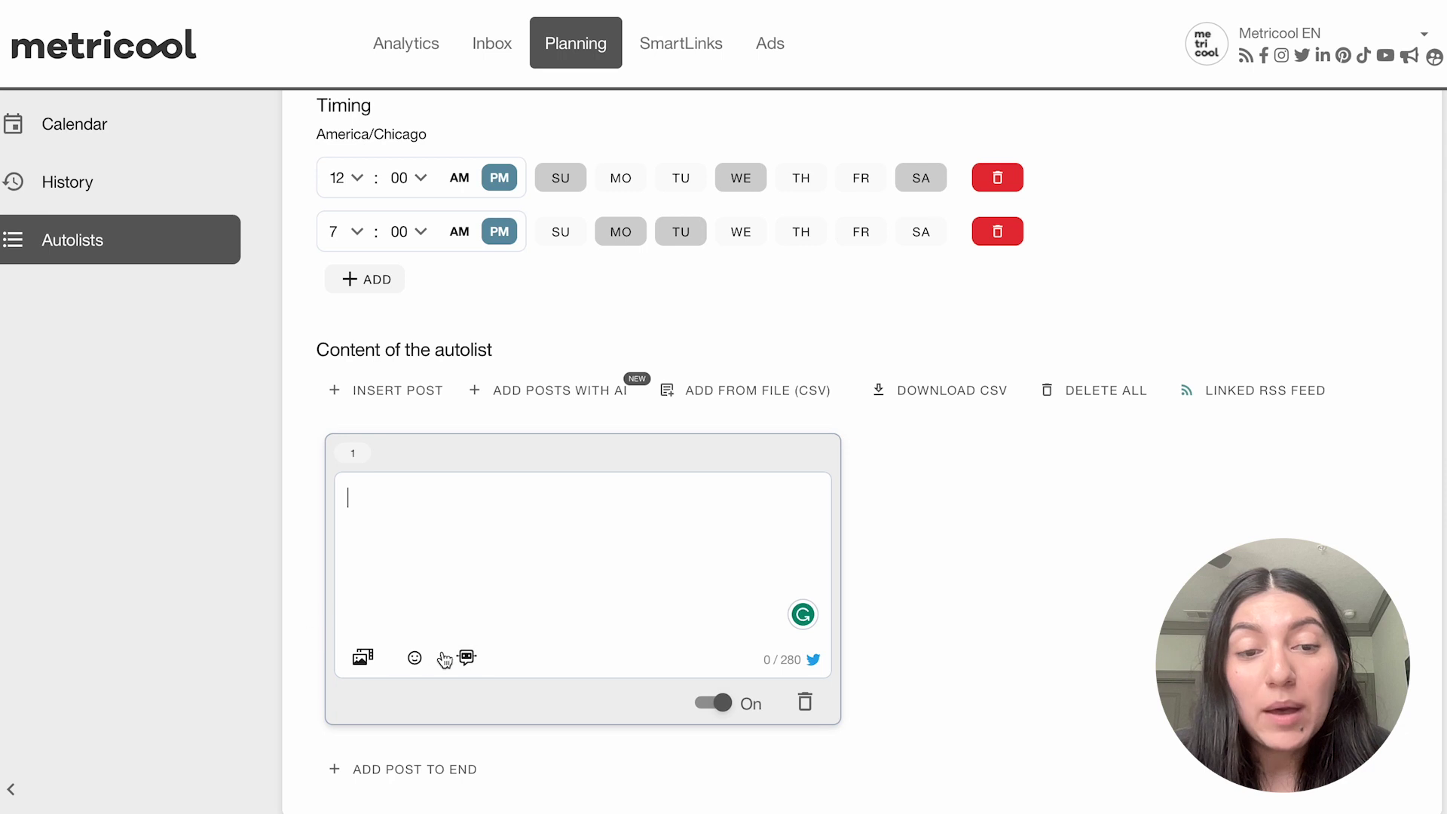
mouse_move(834, 658)
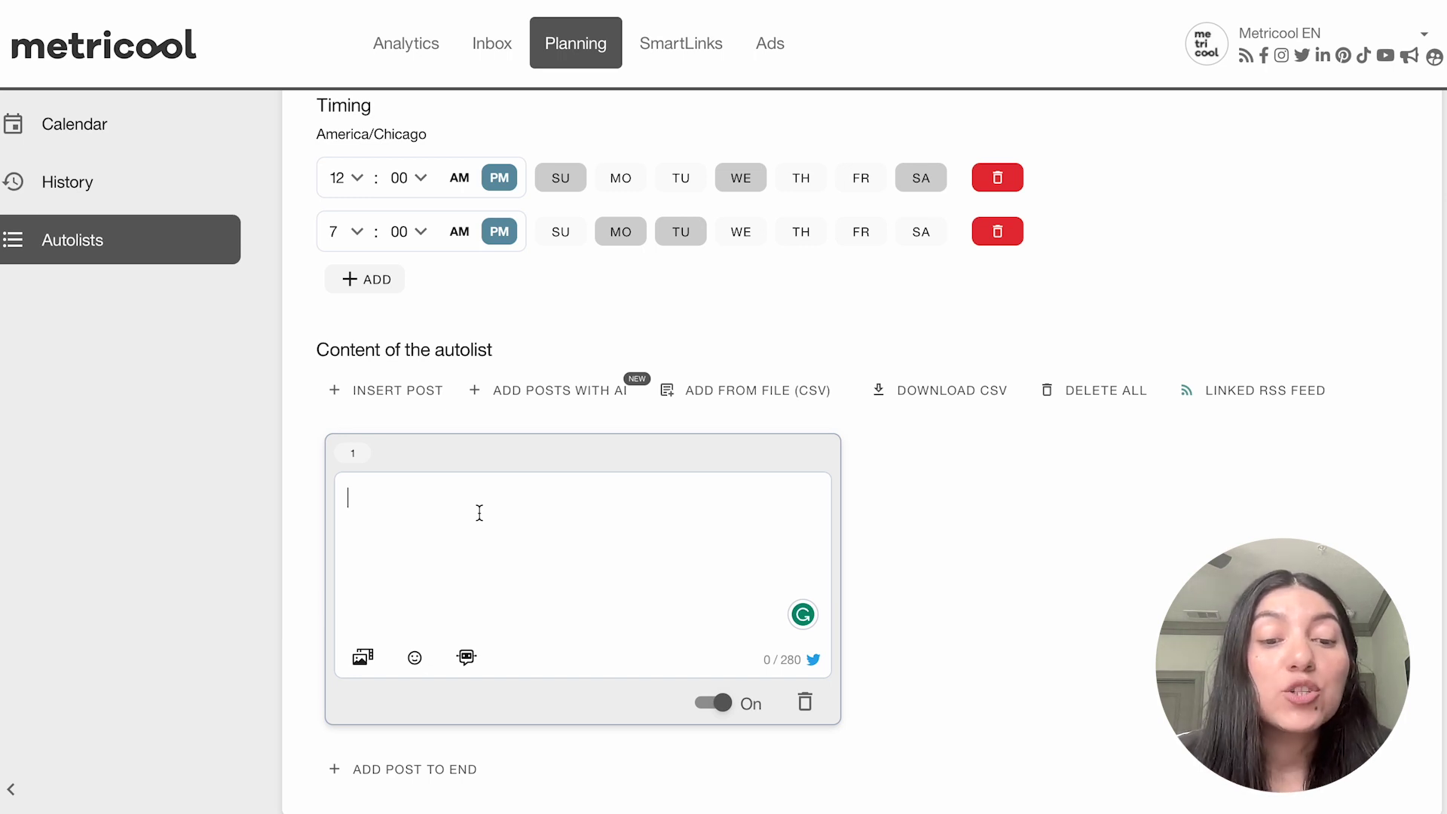
text(Have you )
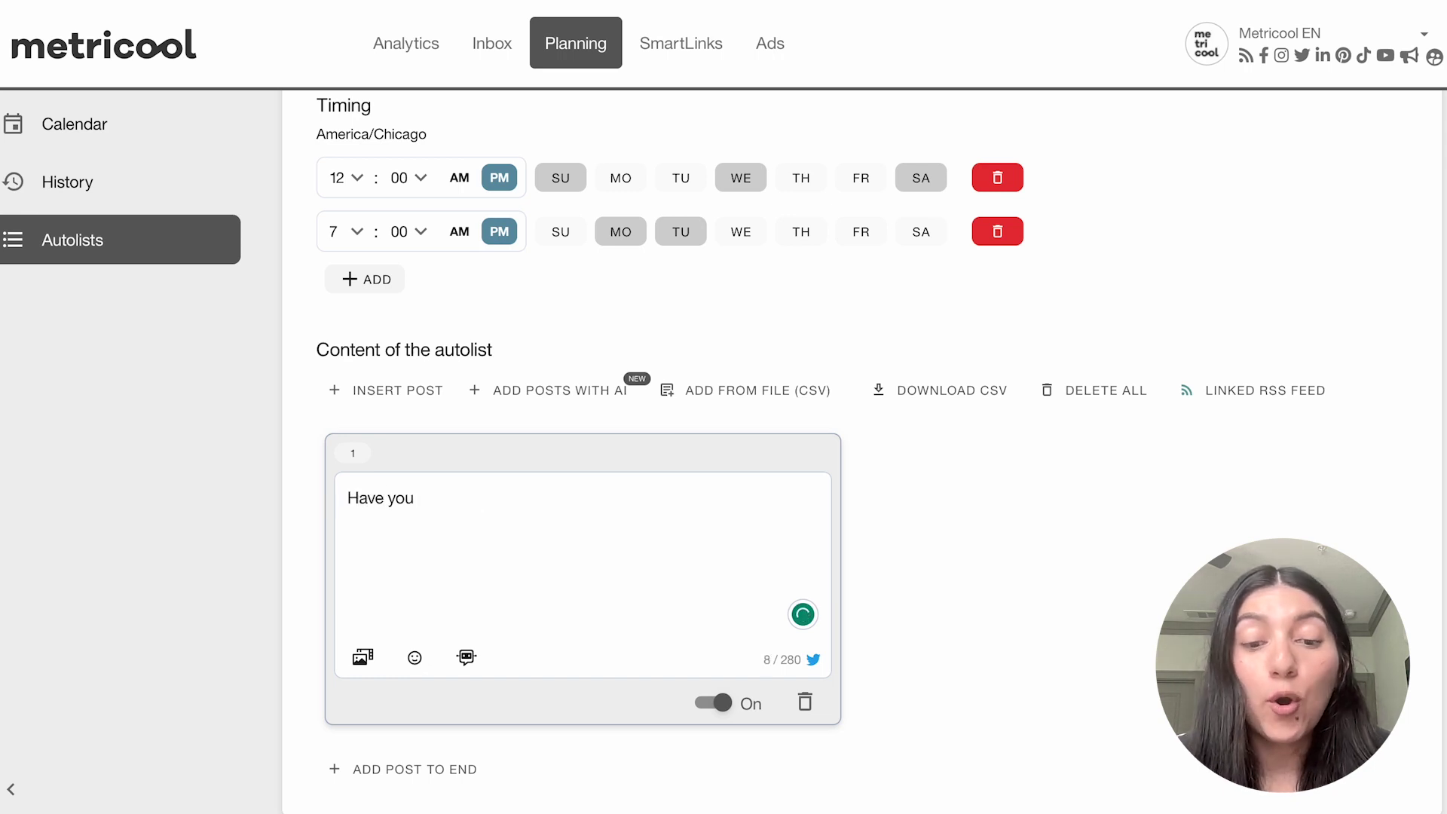
text(opened your Metricool account?)
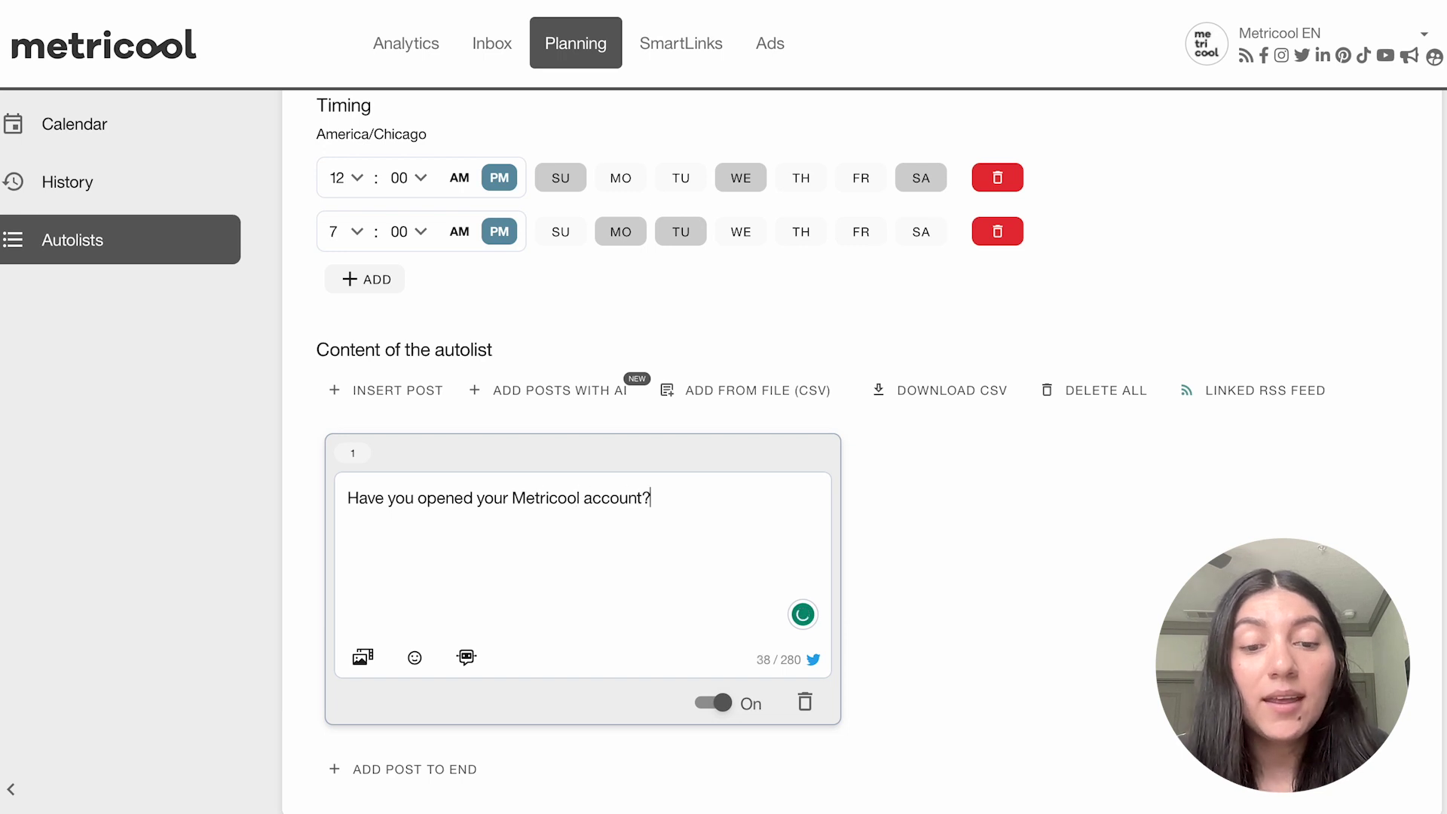
key(Return)
text(If you haven)
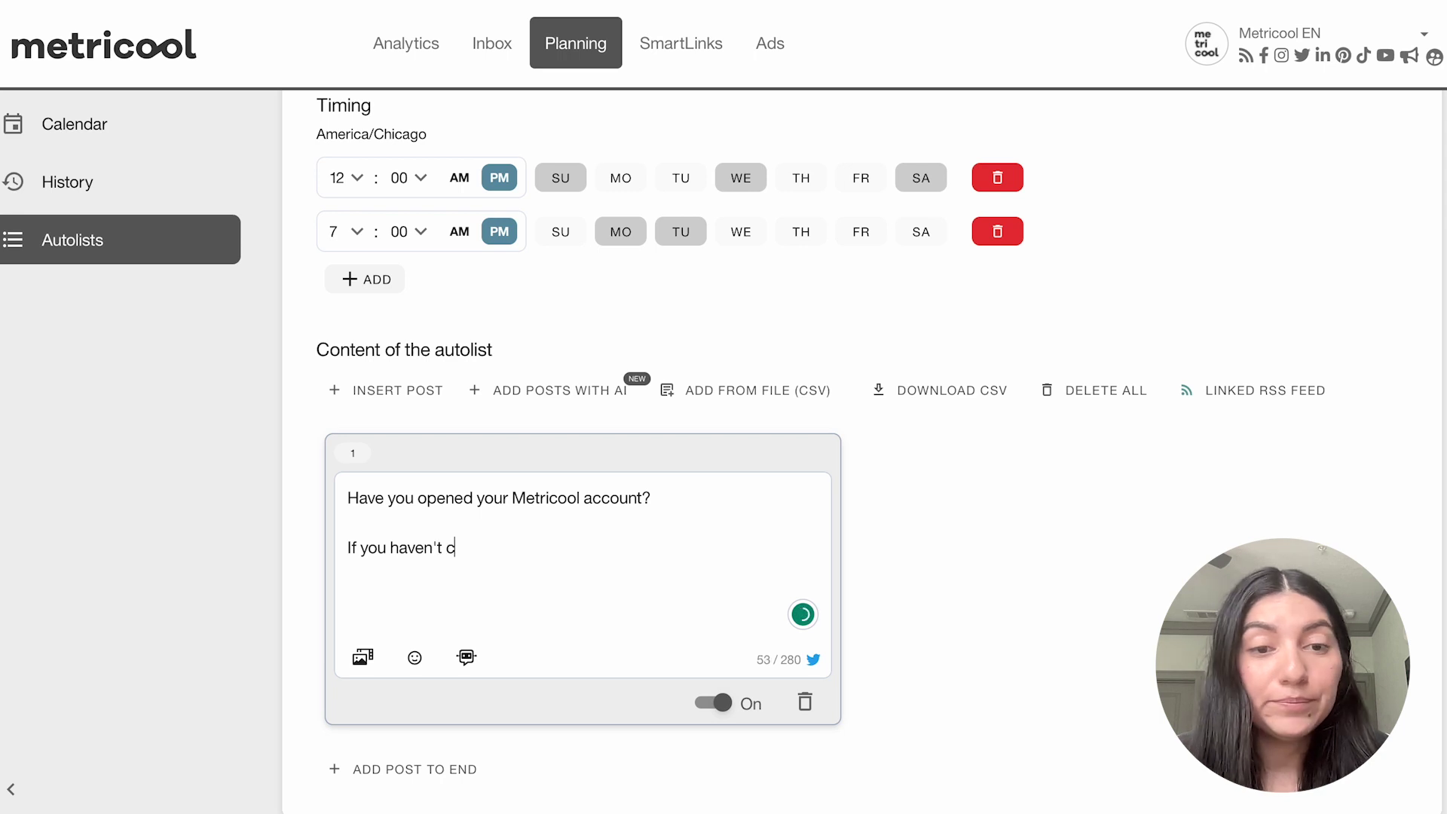
text('t, click here:)
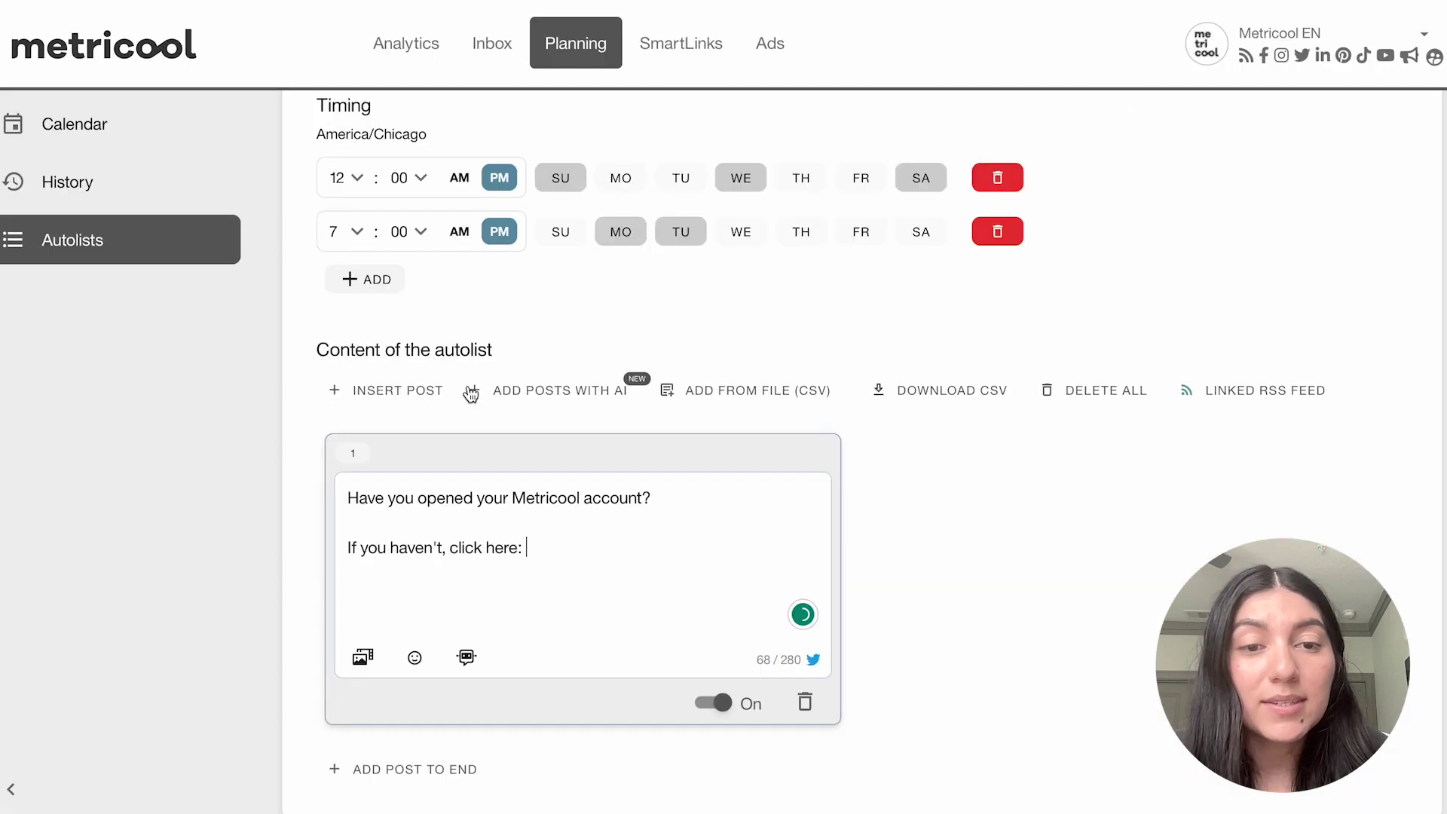
text(https://metricool.com/)
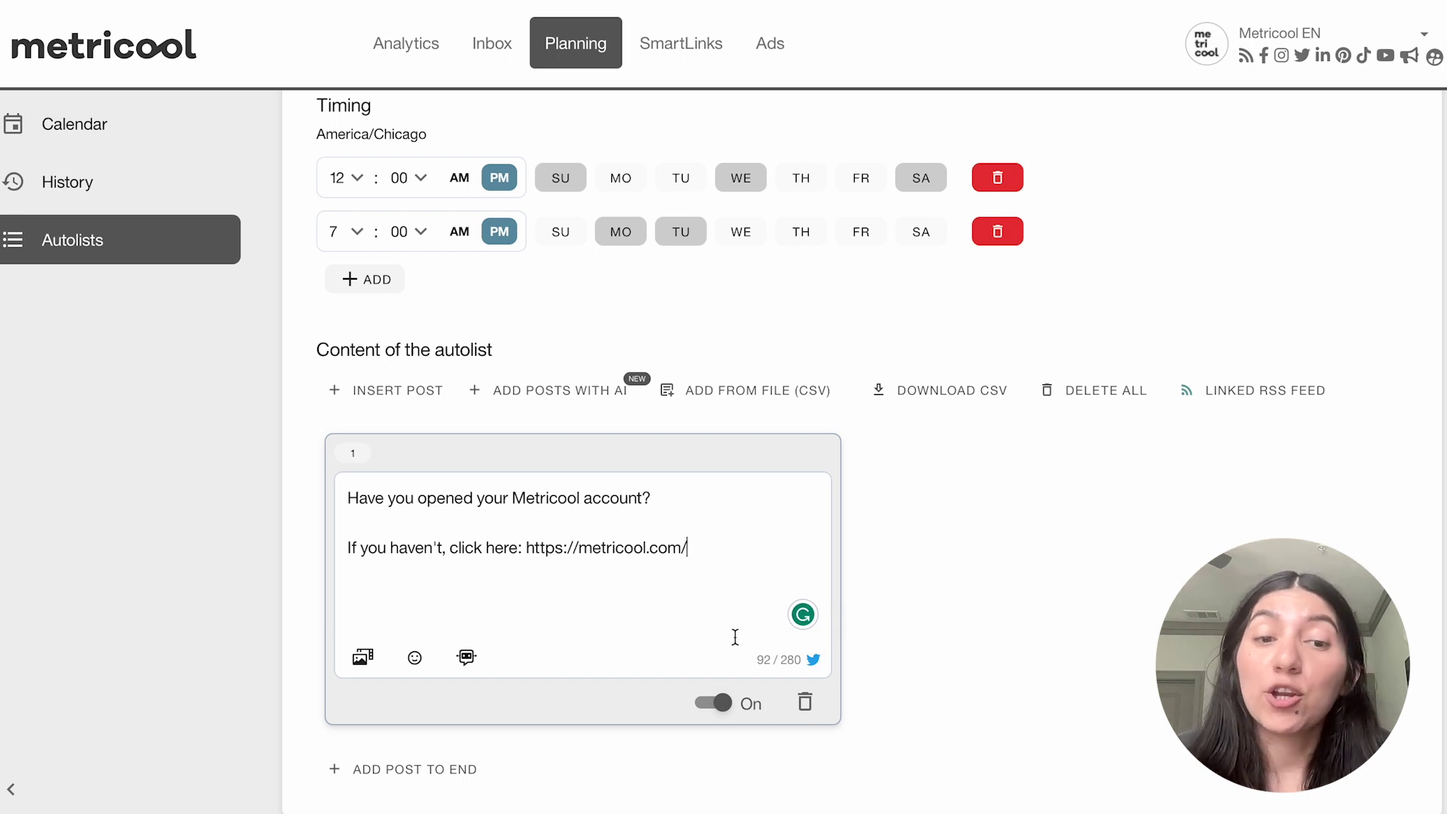
Insert an empty post at the beginning of the autolist and add another empty post at the end.
click(385, 390)
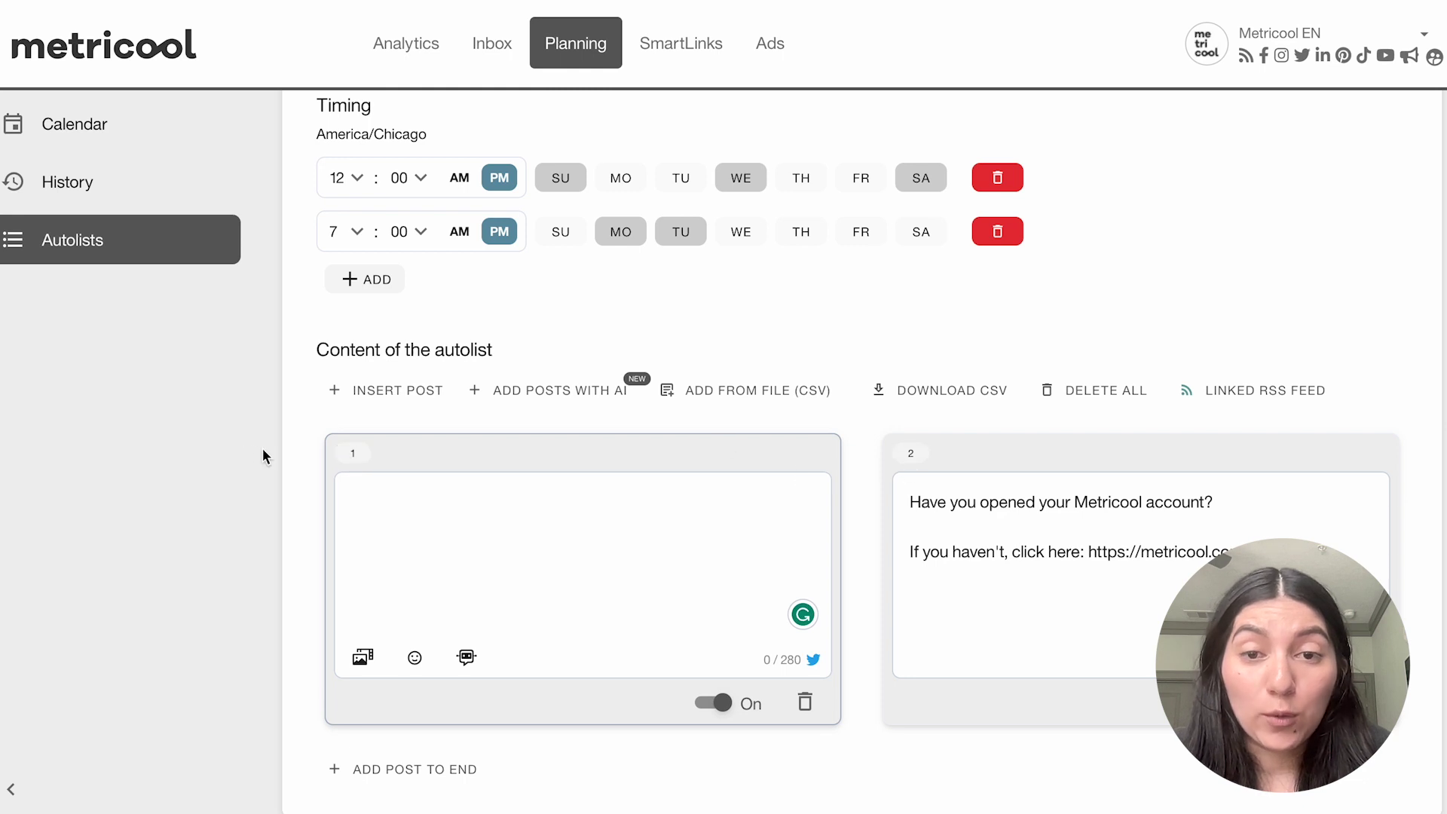
mouse_move(381, 462)
mouse_down()
mouse_move(501, 472)
mouse_move(929, 453)
mouse_move(397, 456)
mouse_up()
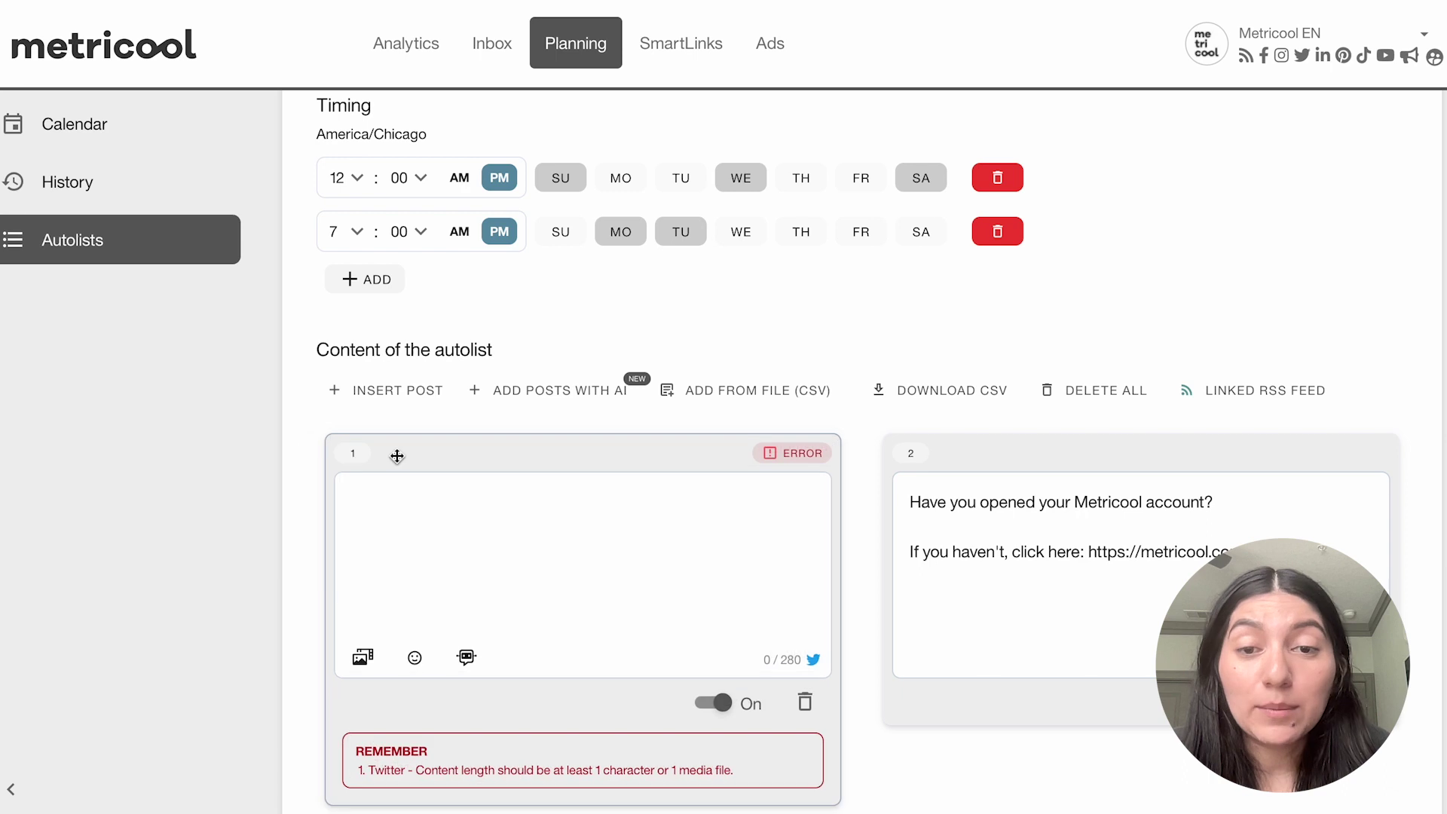
scroll(452, 528, down, 2)
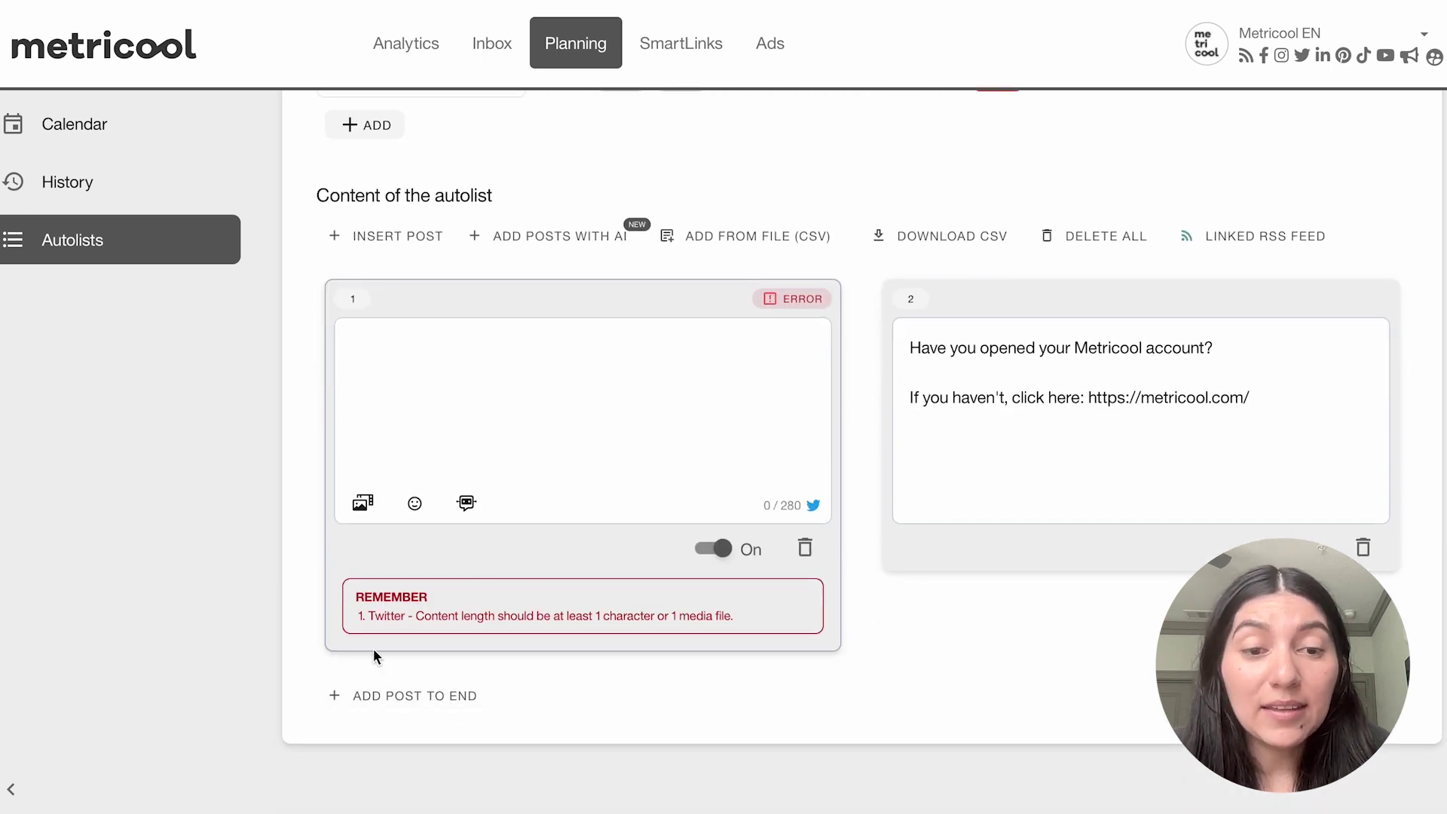
click(379, 694)
scroll(705, 309, up, 5)
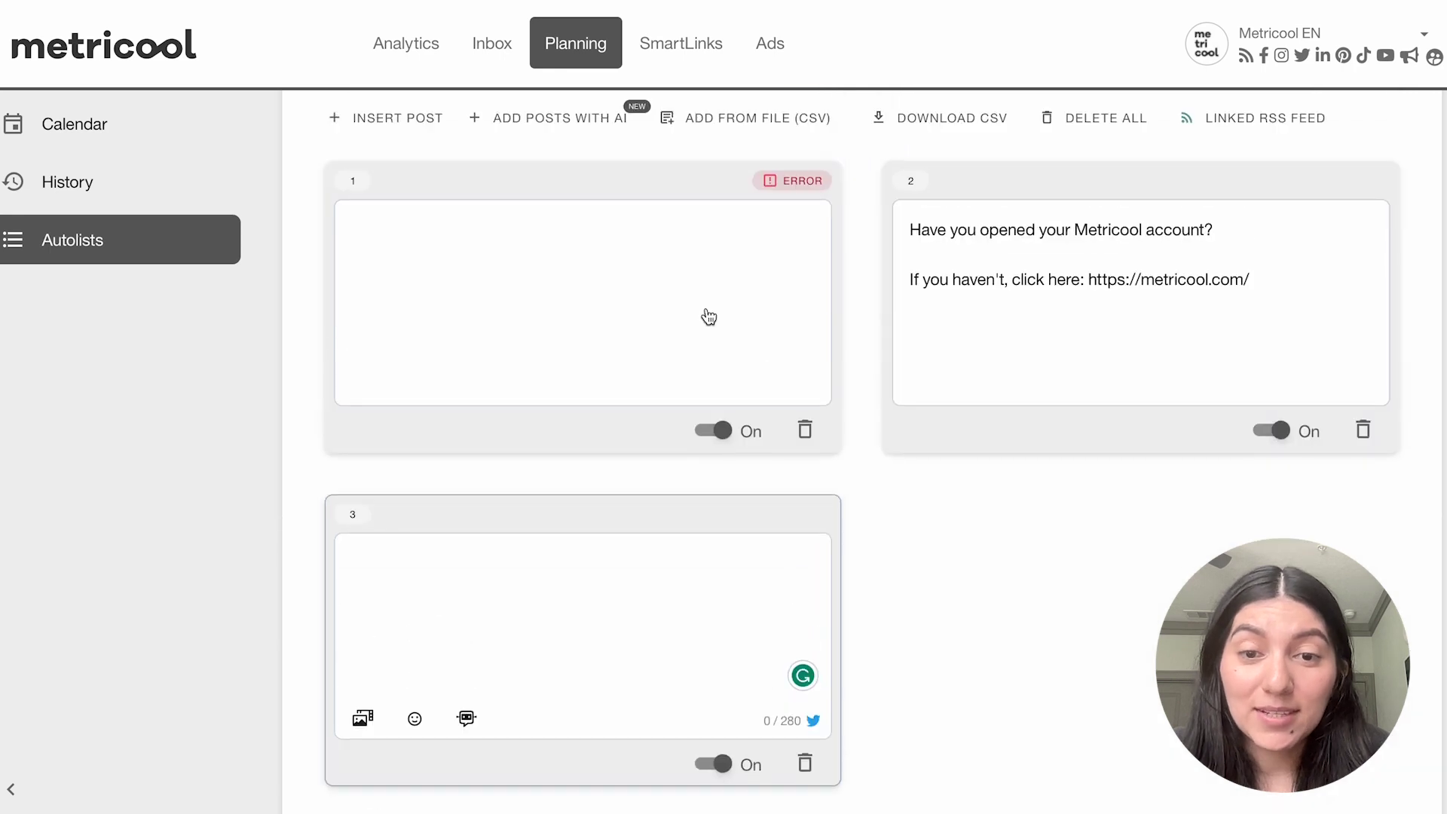
Delete the two empty posts, keeping only the Metricool account post.
scroll(708, 313, down, 1)
click(806, 696)
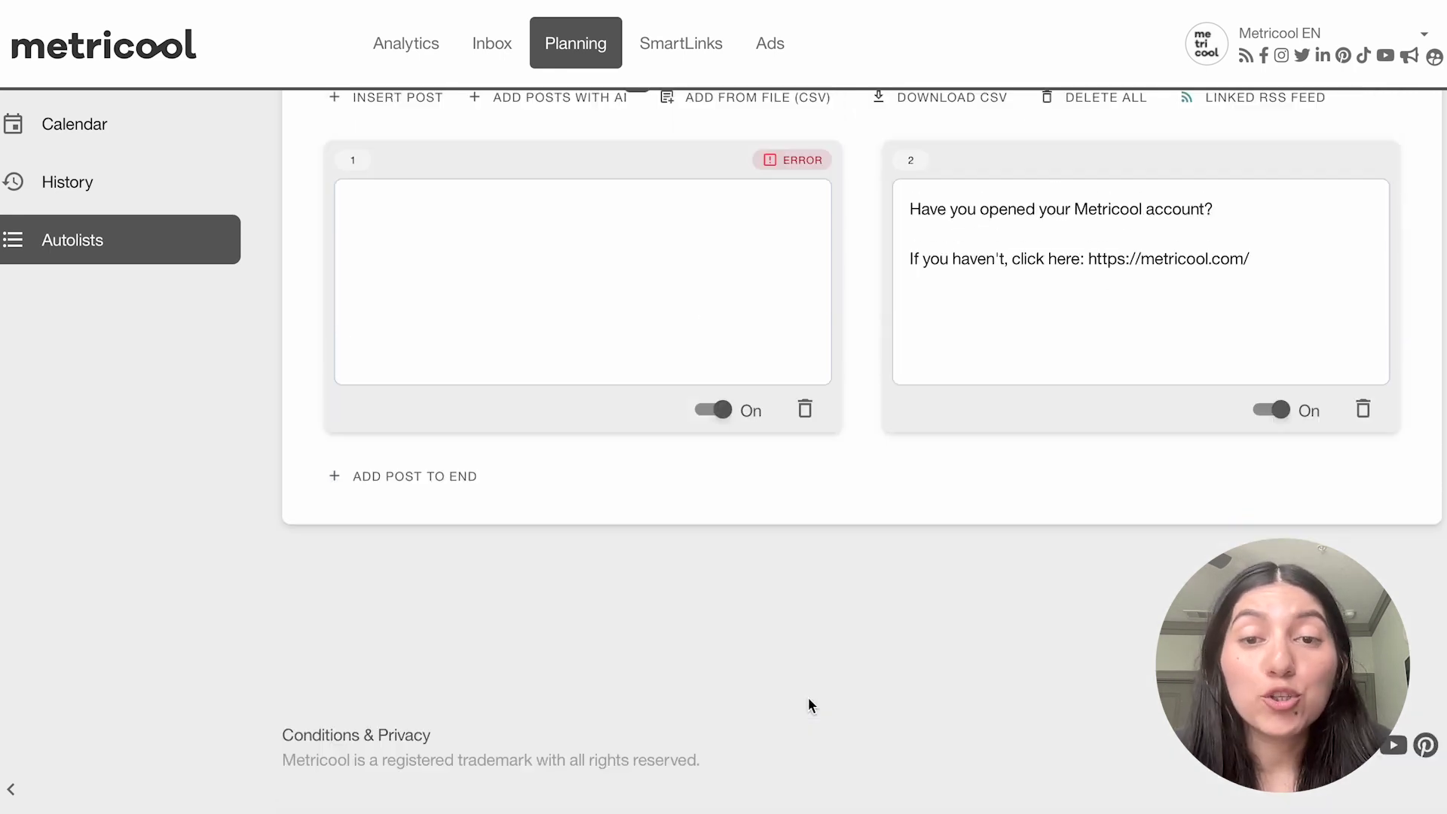
click(806, 409)
scroll(528, 314, up, 3)
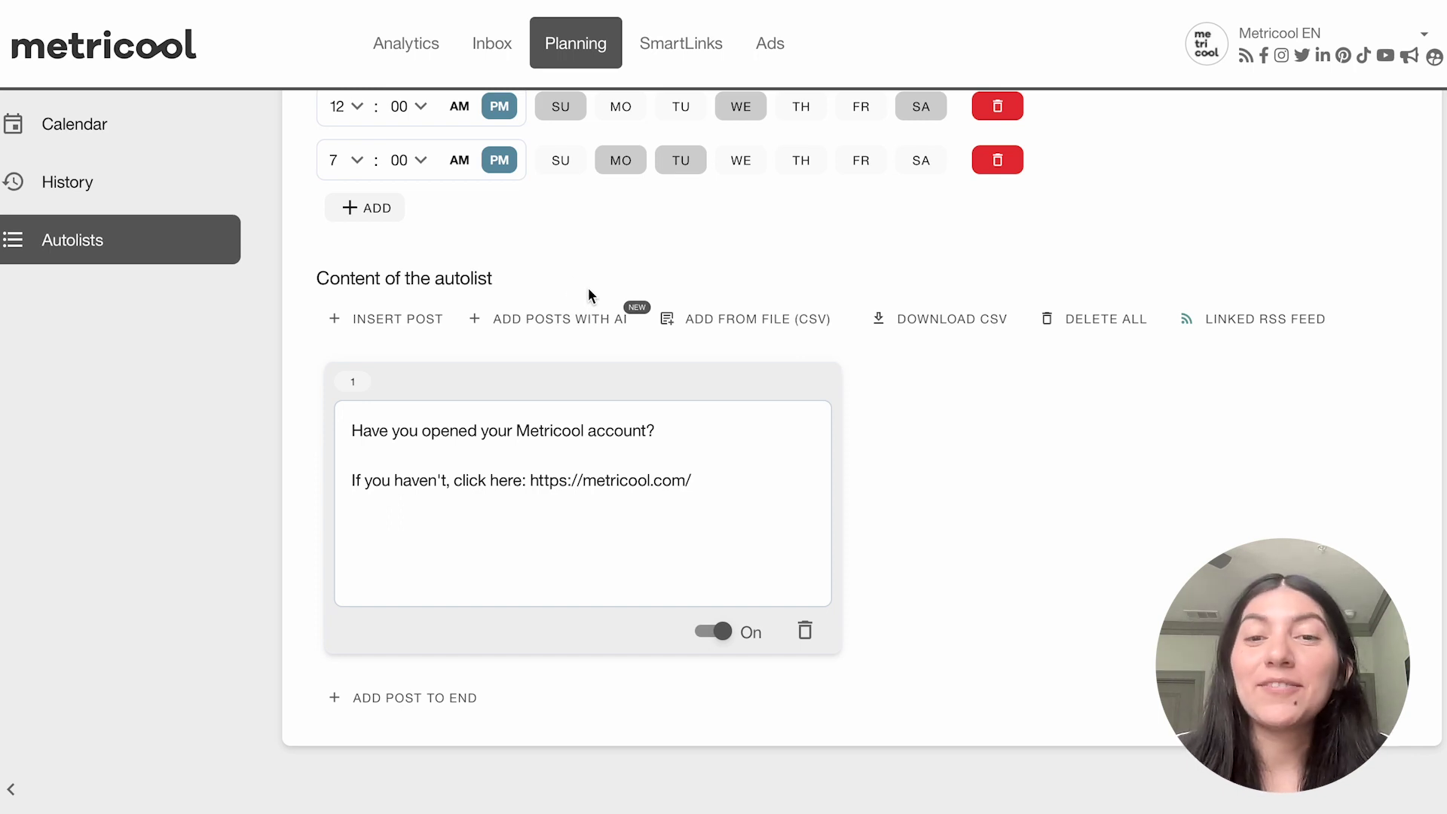
Read the CSV format instructions for adding posts from a file and load csv_data.csv.
click(722, 325)
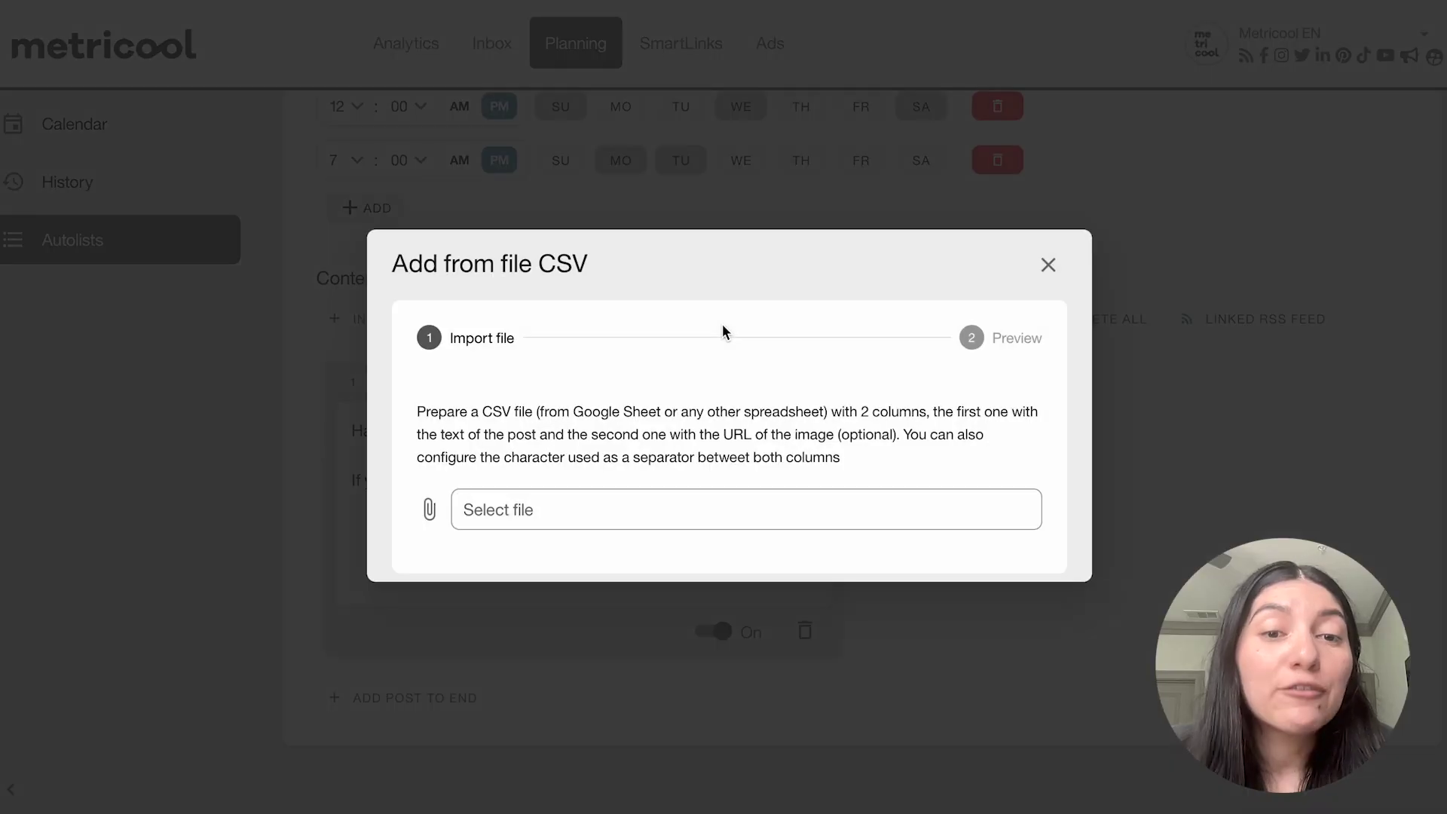
drag(418, 413, 863, 466)
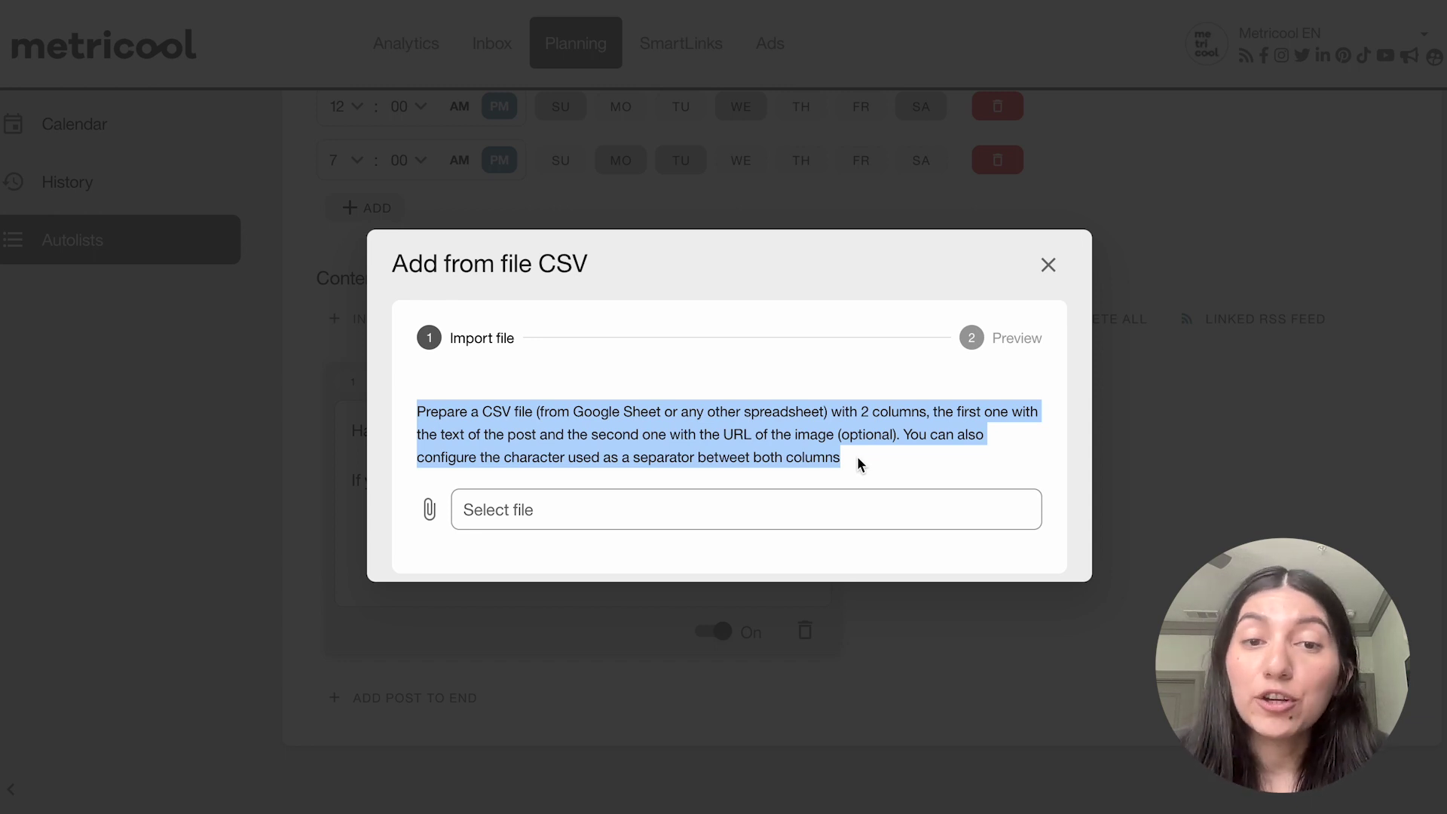
drag(860, 457, 520, 402)
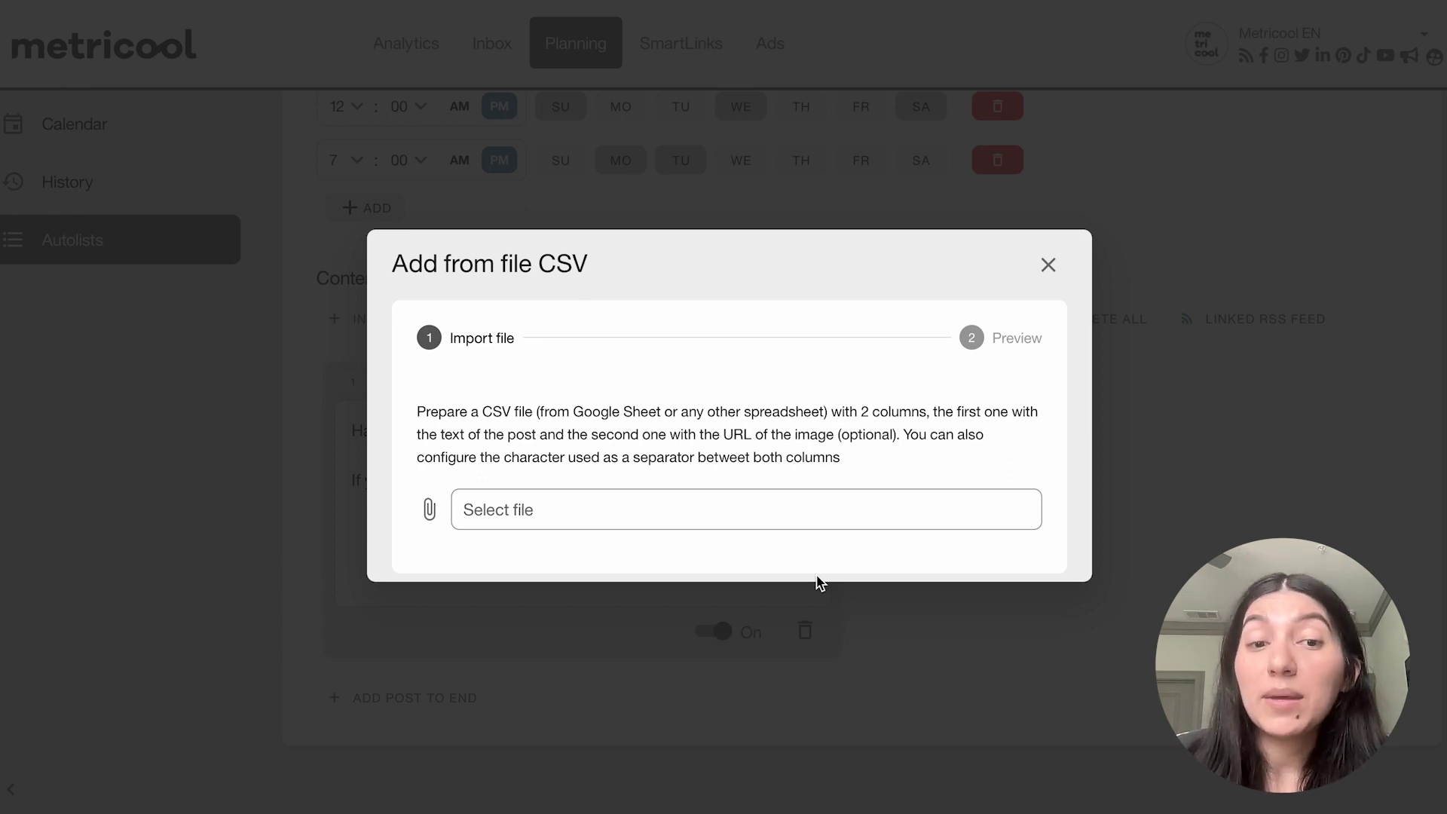
click(582, 518)
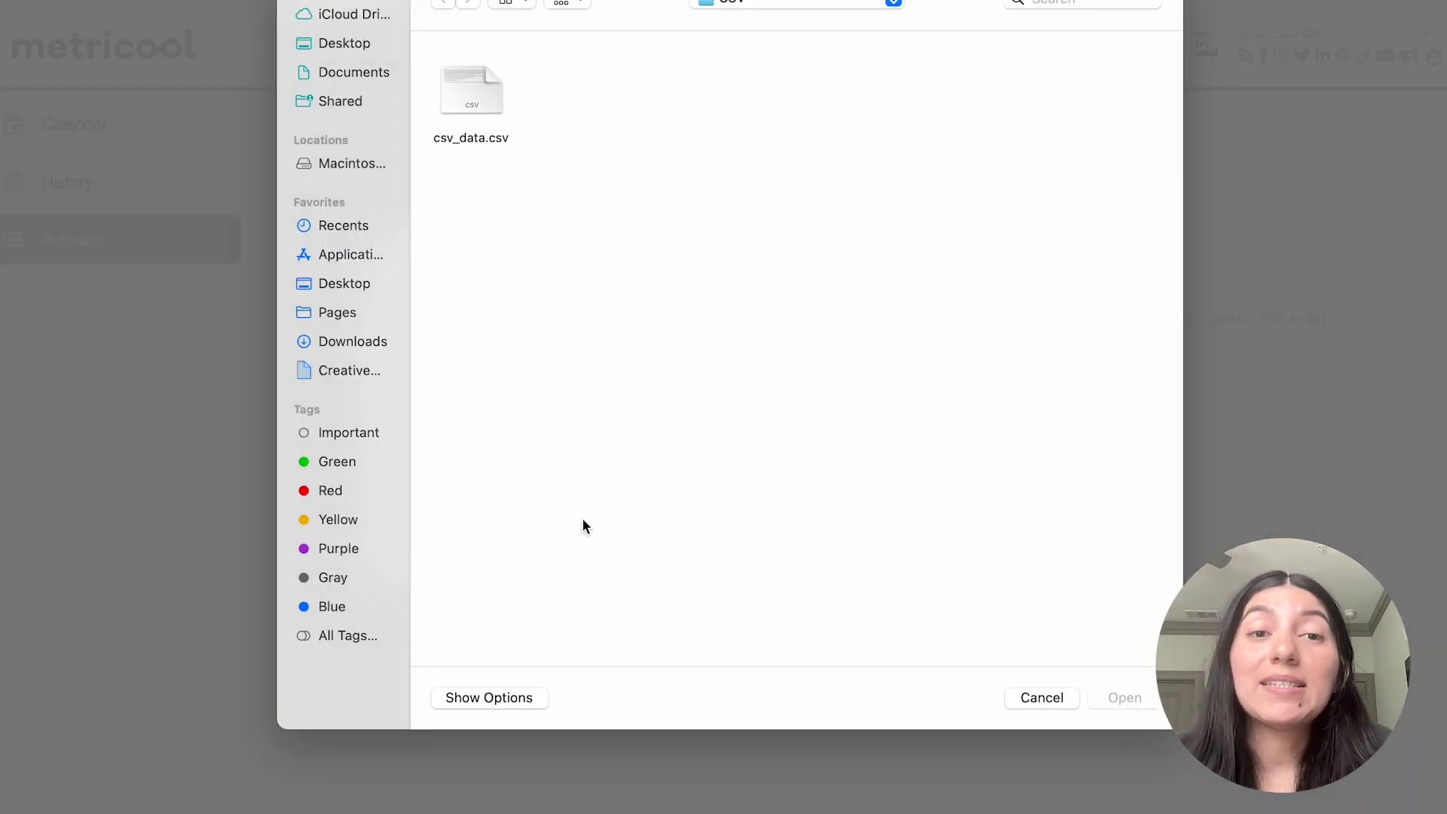
click(451, 113)
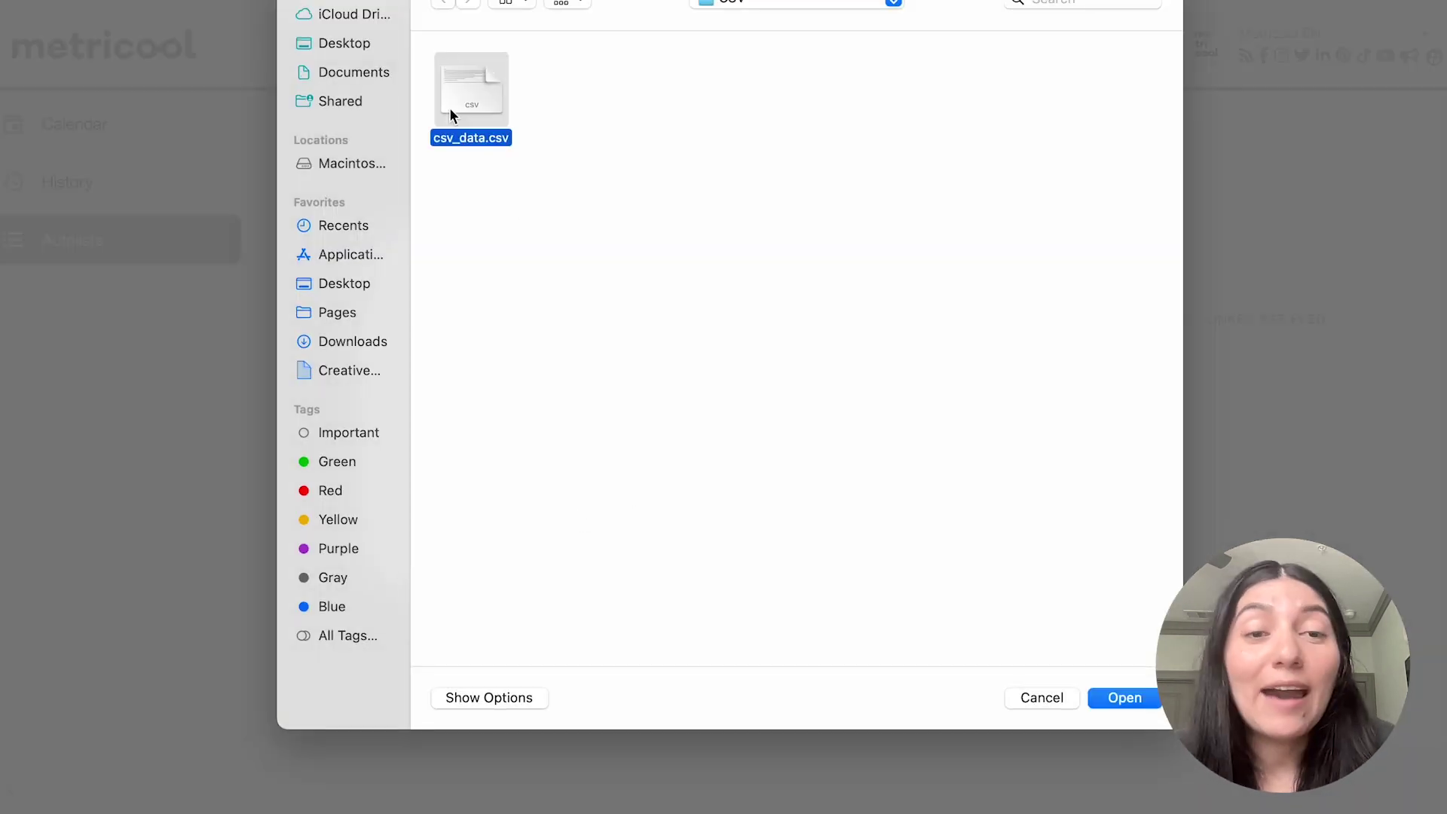
click(1109, 698)
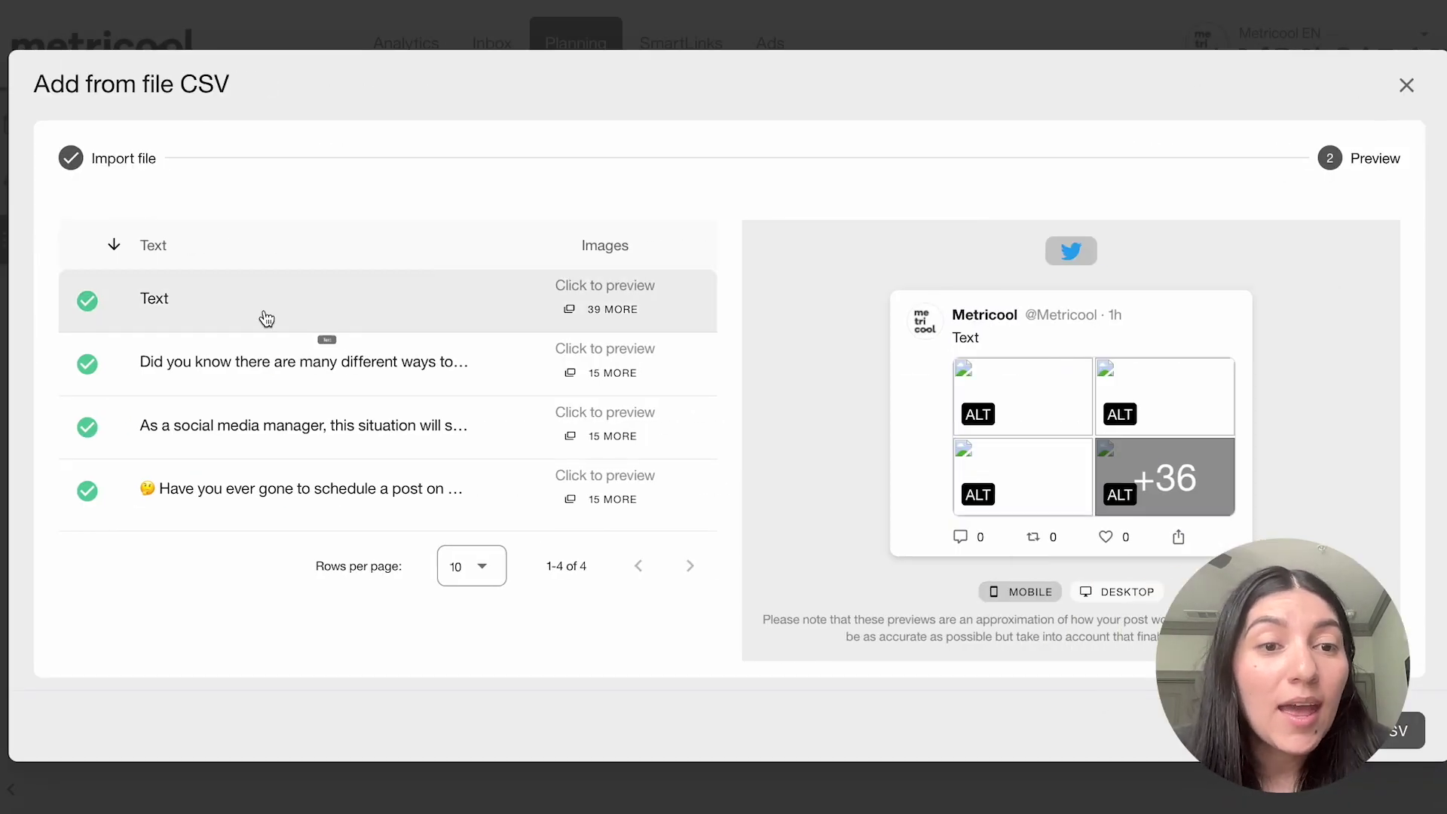
Preview the posts read from the CSV file and add them to the autolist.
click(273, 358)
click(290, 393)
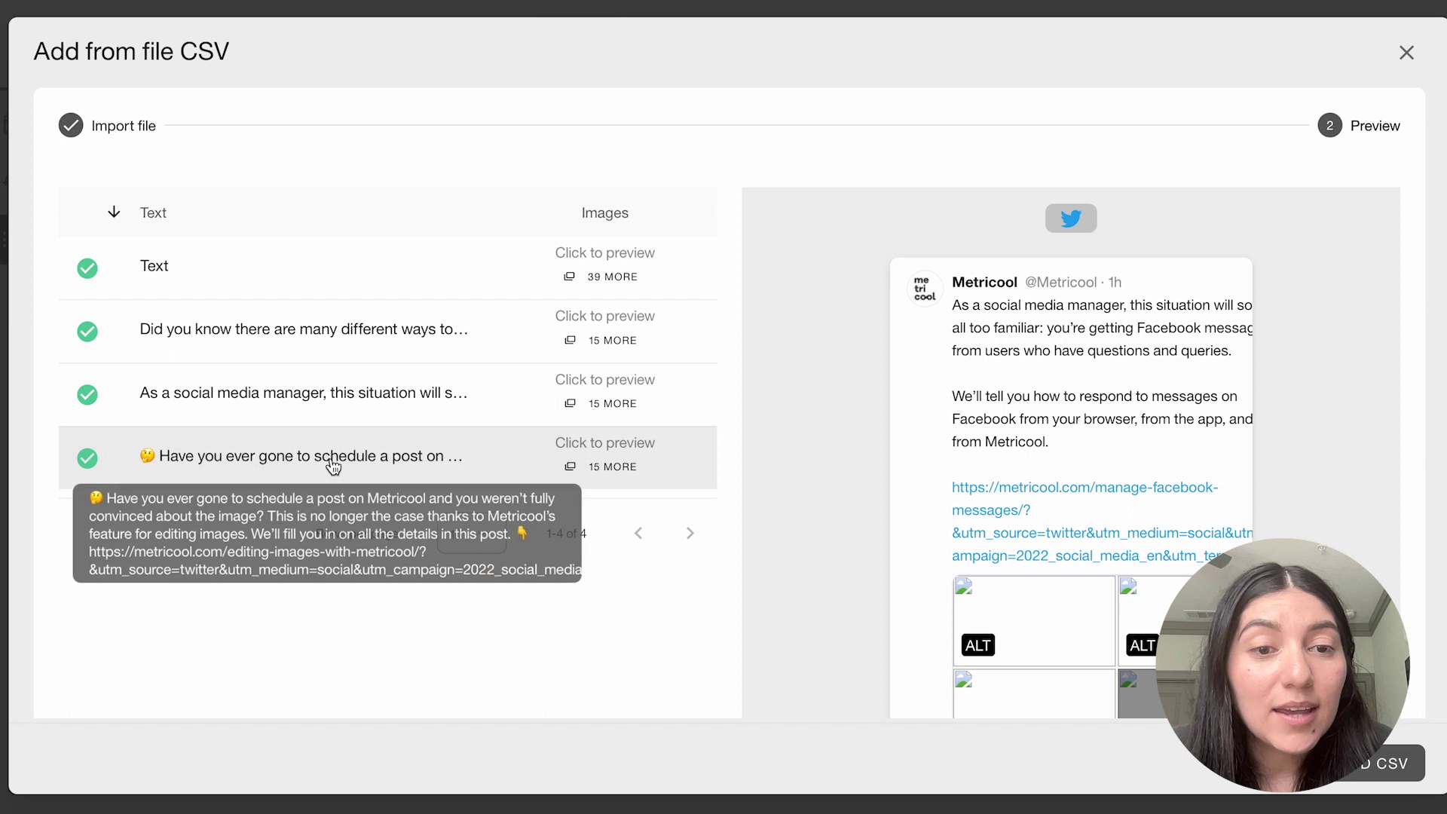
click(320, 457)
click(289, 280)
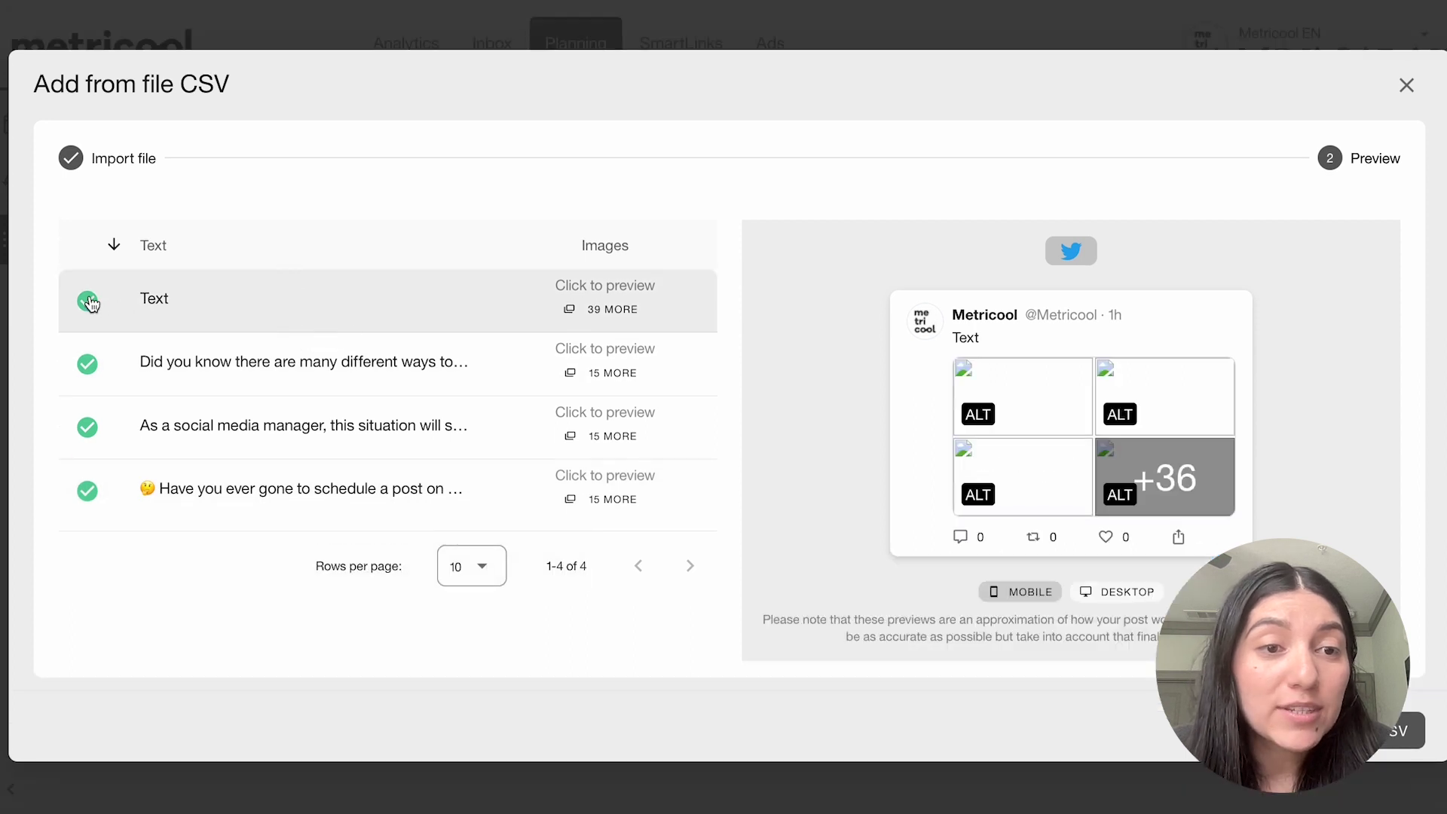
click(301, 377)
click(336, 443)
click(388, 399)
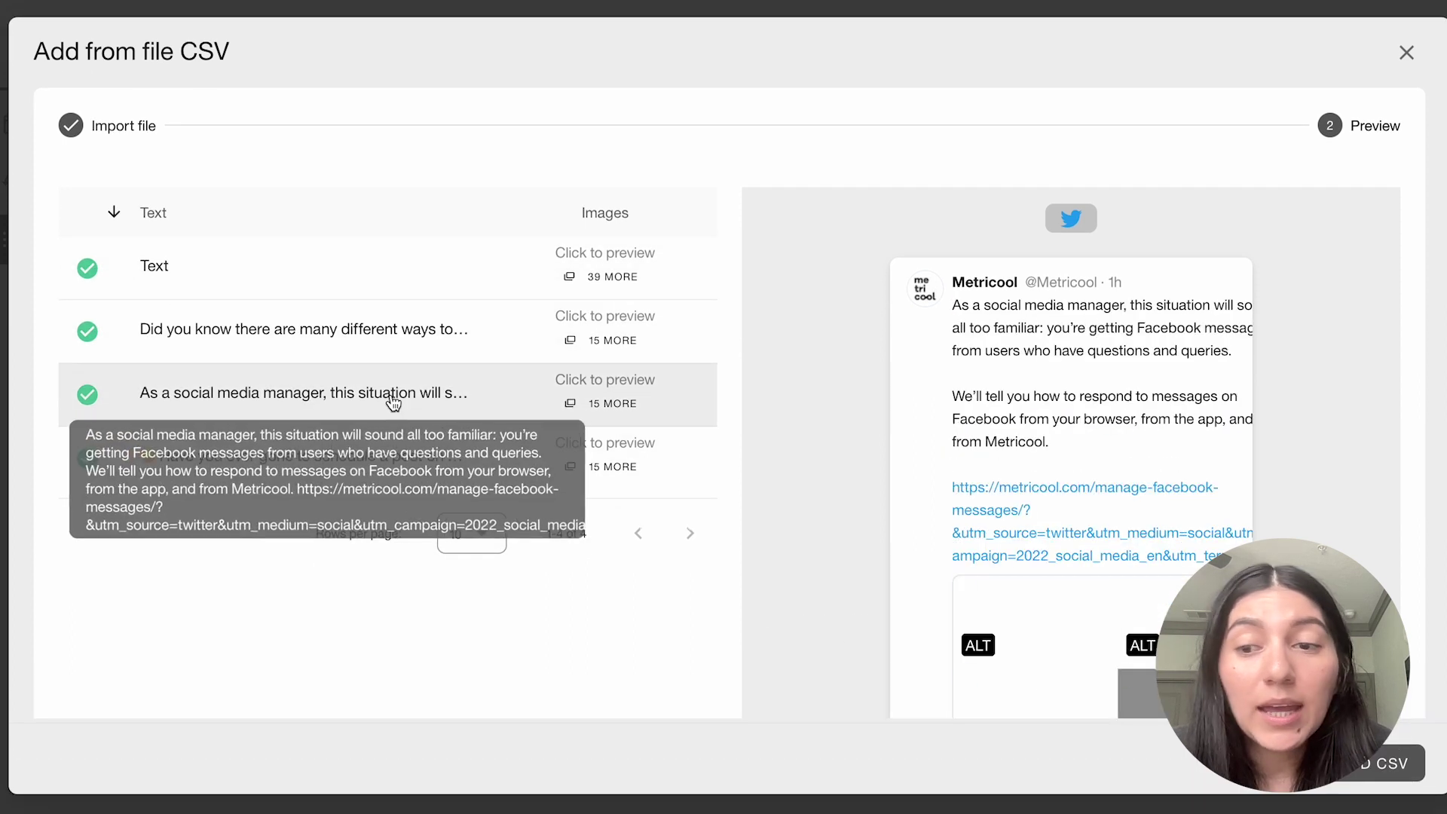
click(1388, 763)
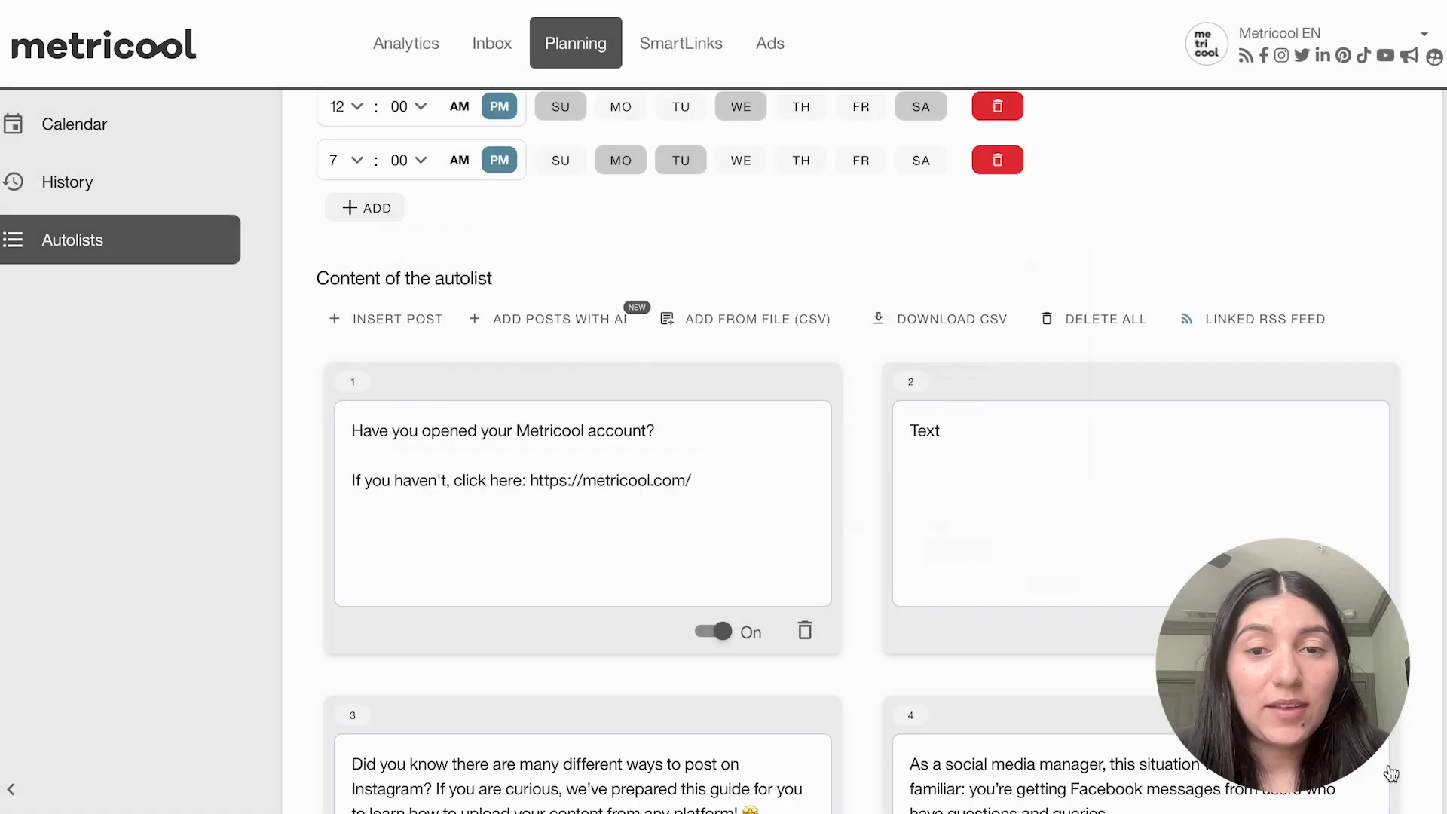
Review the imported posts and delete the "Text" header post and the last one, about editing images.
scroll(821, 654, down, 2)
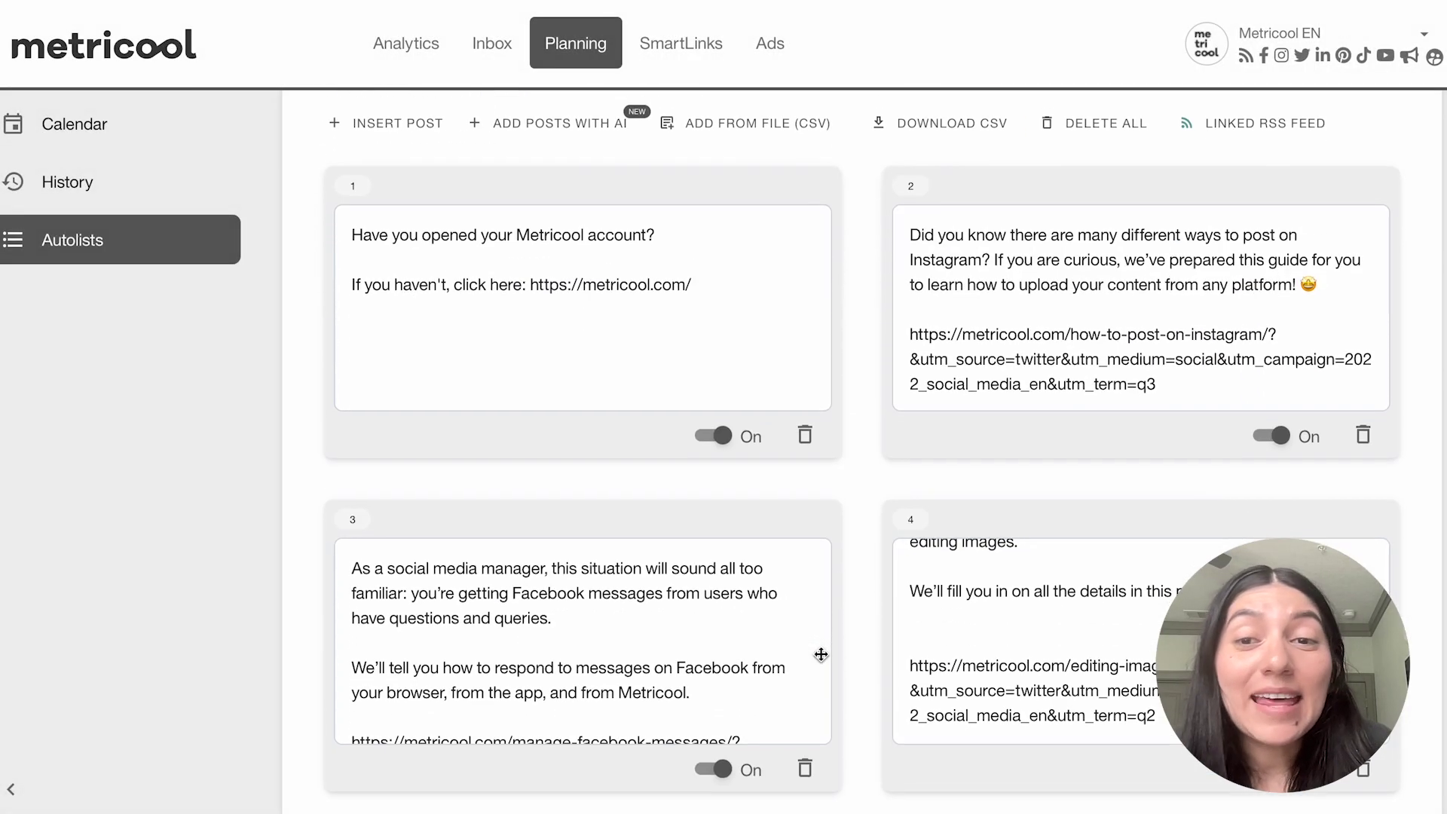
scroll(766, 649, down, 3)
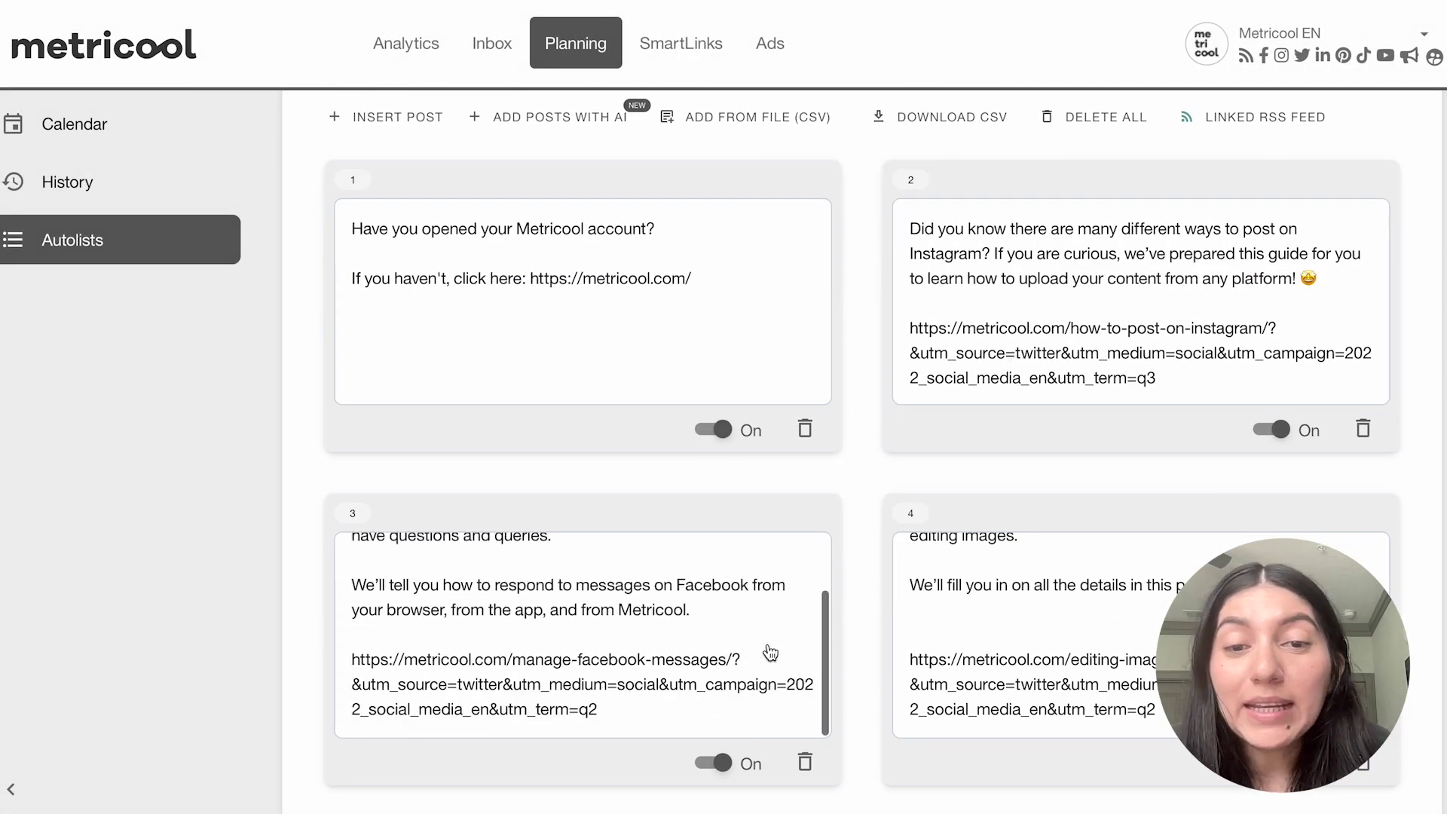
scroll(773, 655, up, 3)
scroll(865, 315, down, 3)
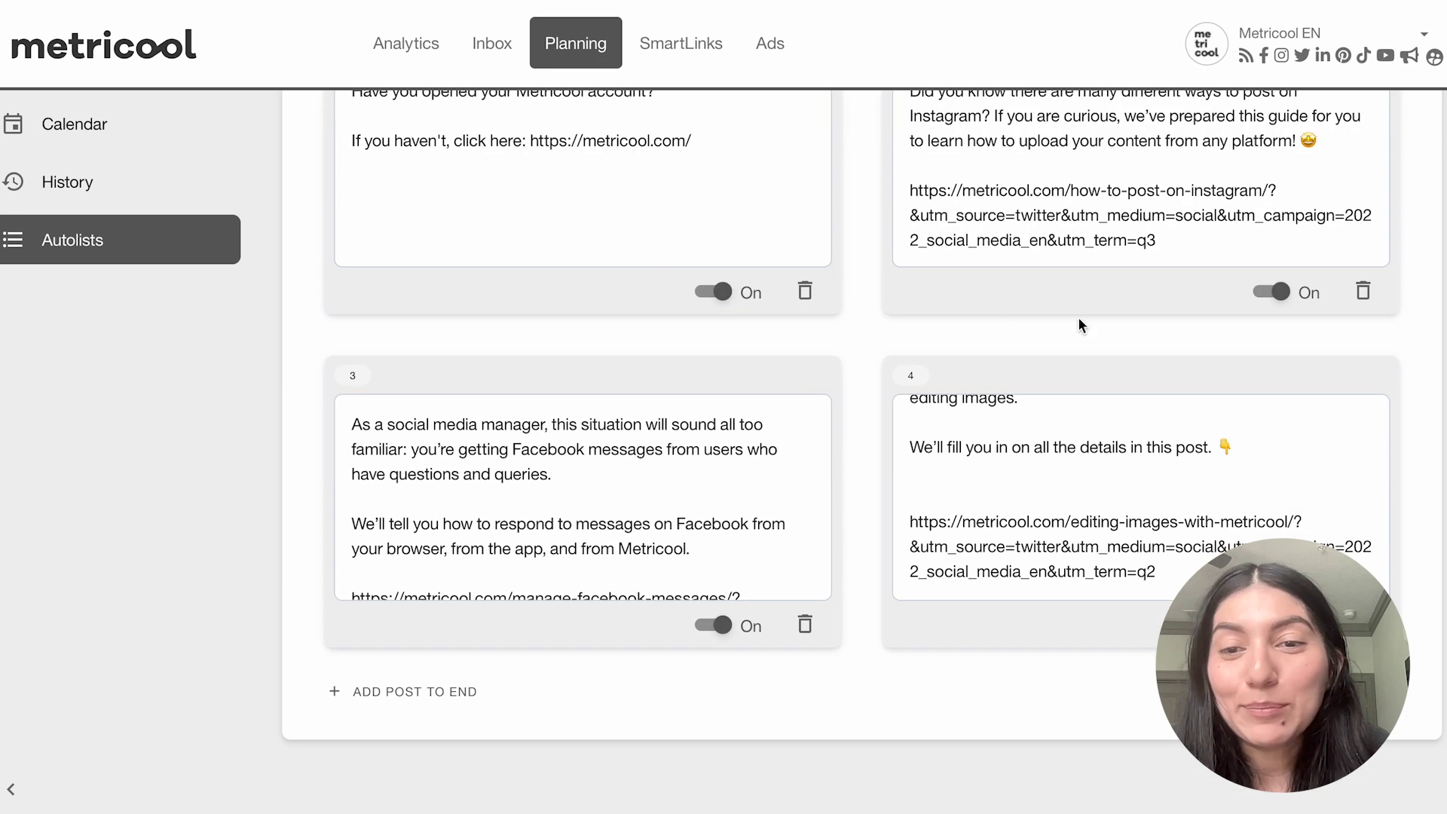
scroll(1083, 317, up, 4)
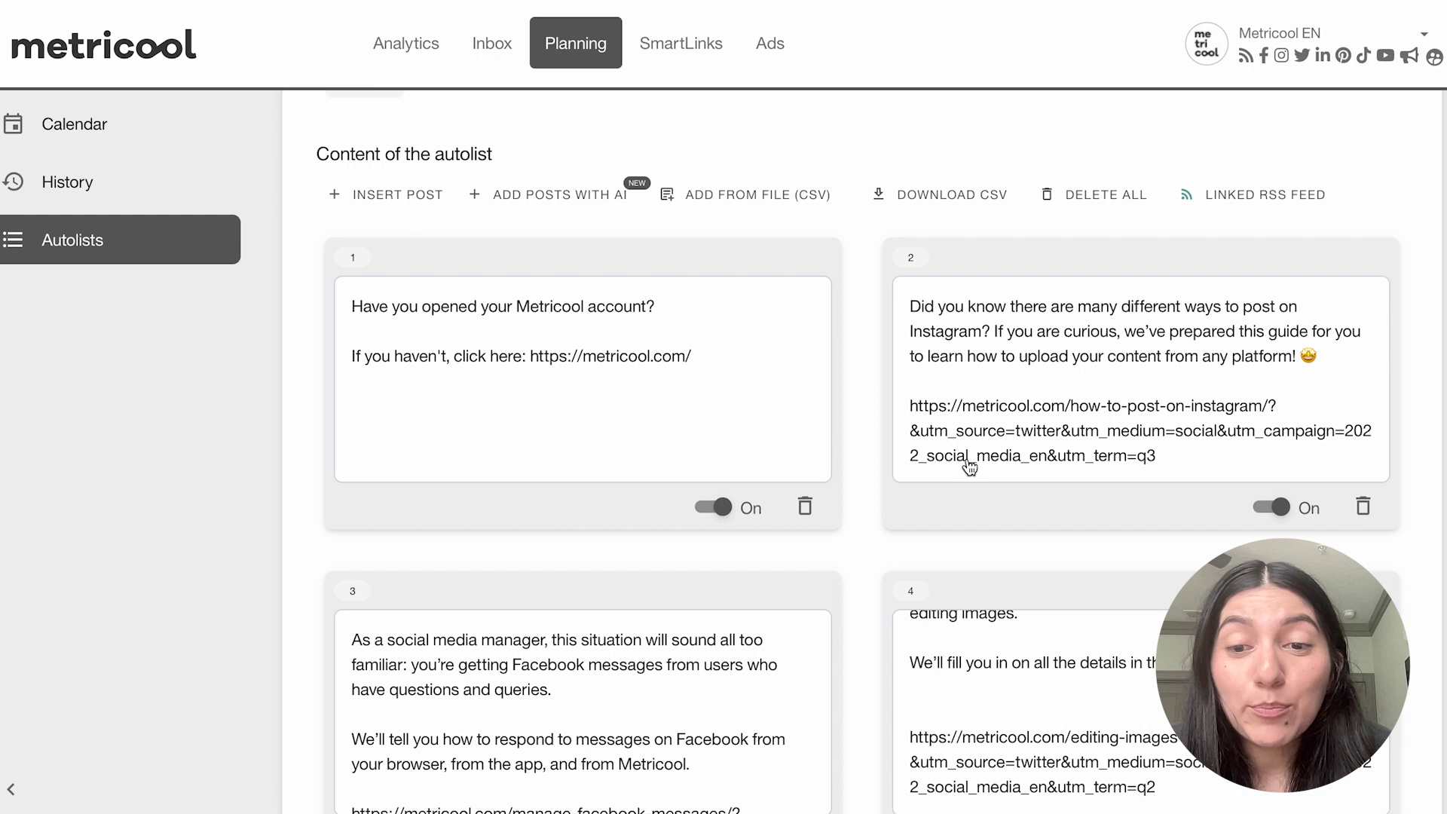
scroll(857, 575, down, 3)
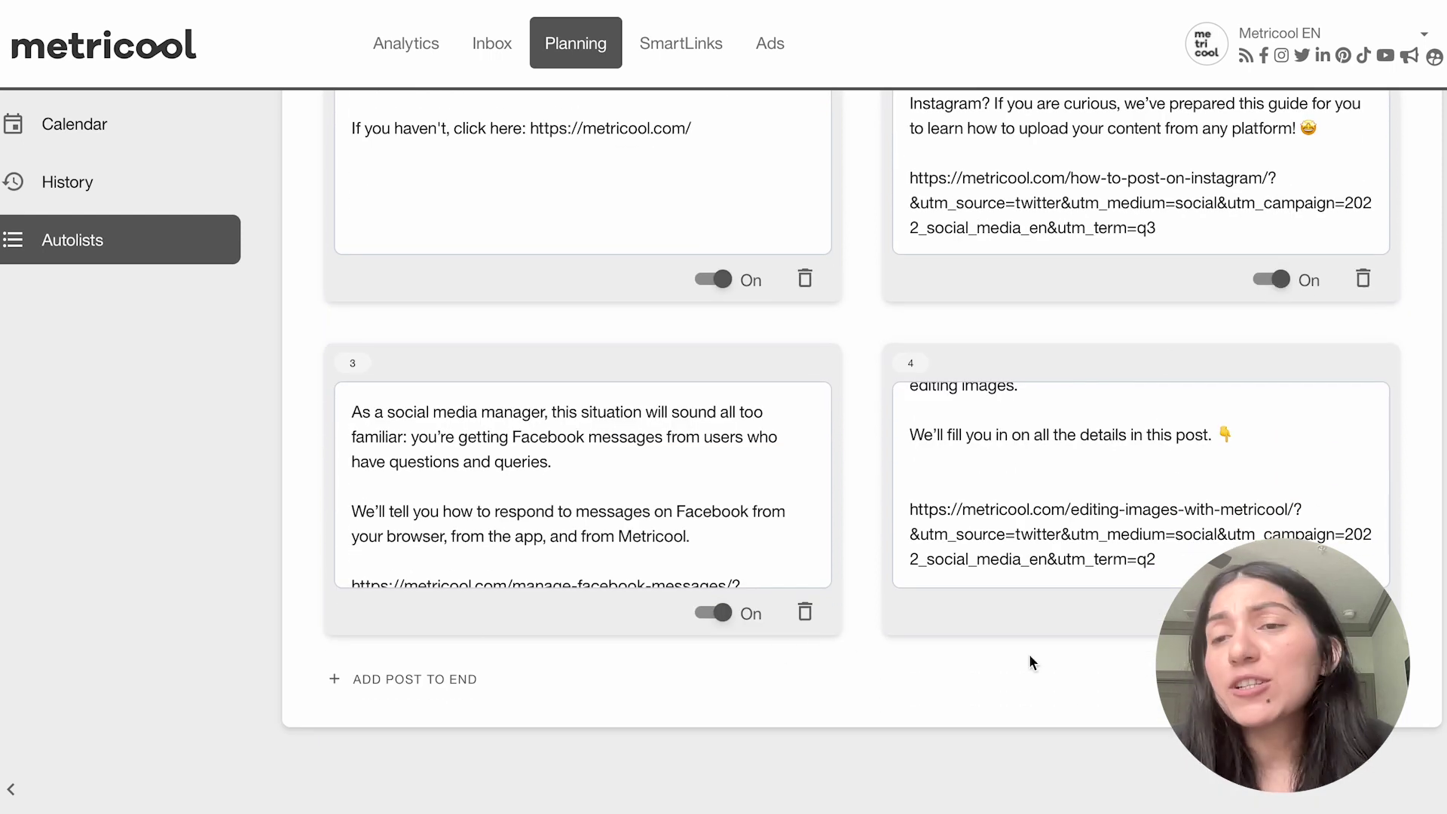
scroll(1052, 485, up, 3)
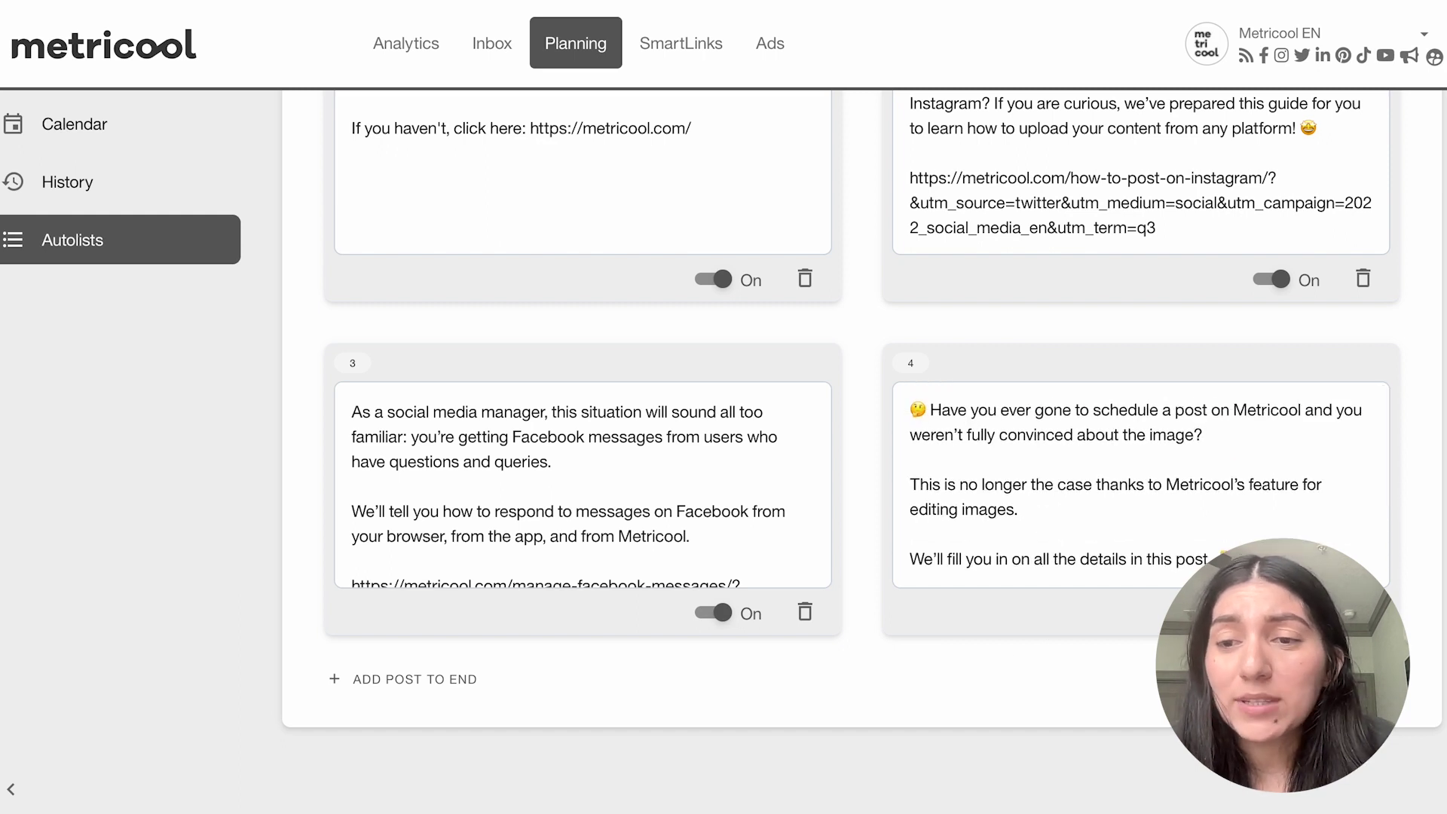
click(1363, 613)
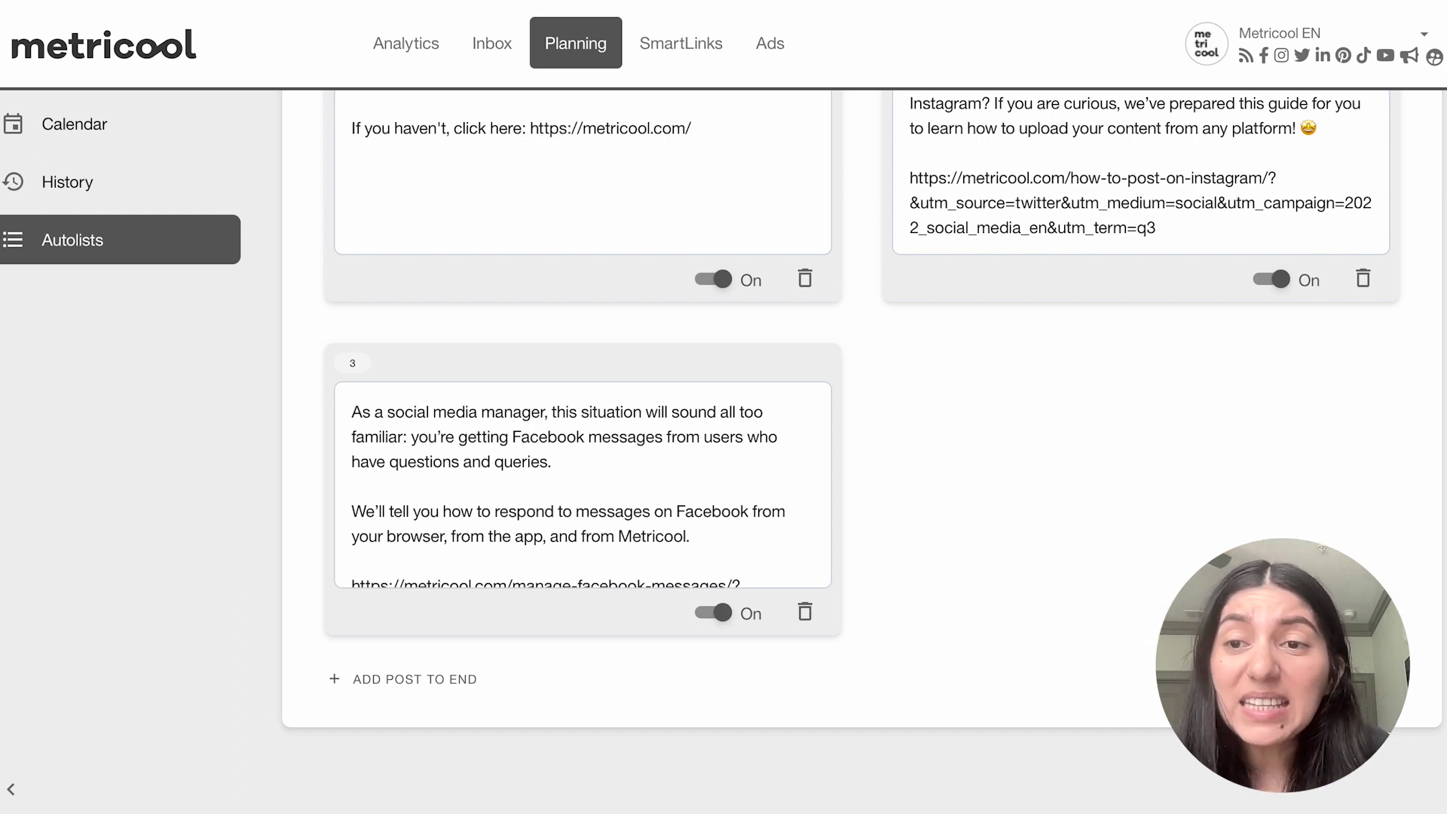
Switch the second post, about ways to post on Instagram, off and back on.
scroll(1133, 495, up, 3)
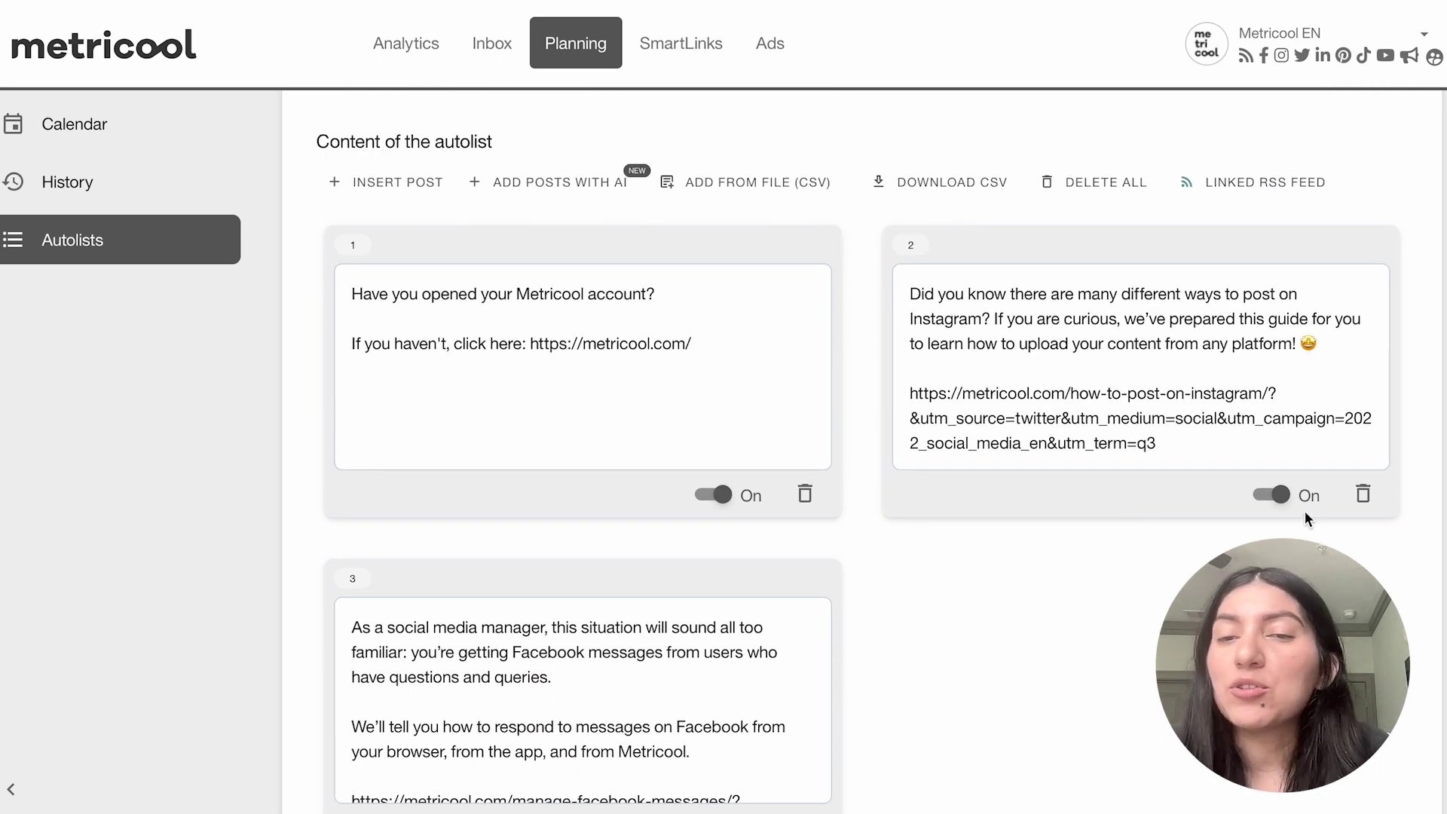
click(1257, 498)
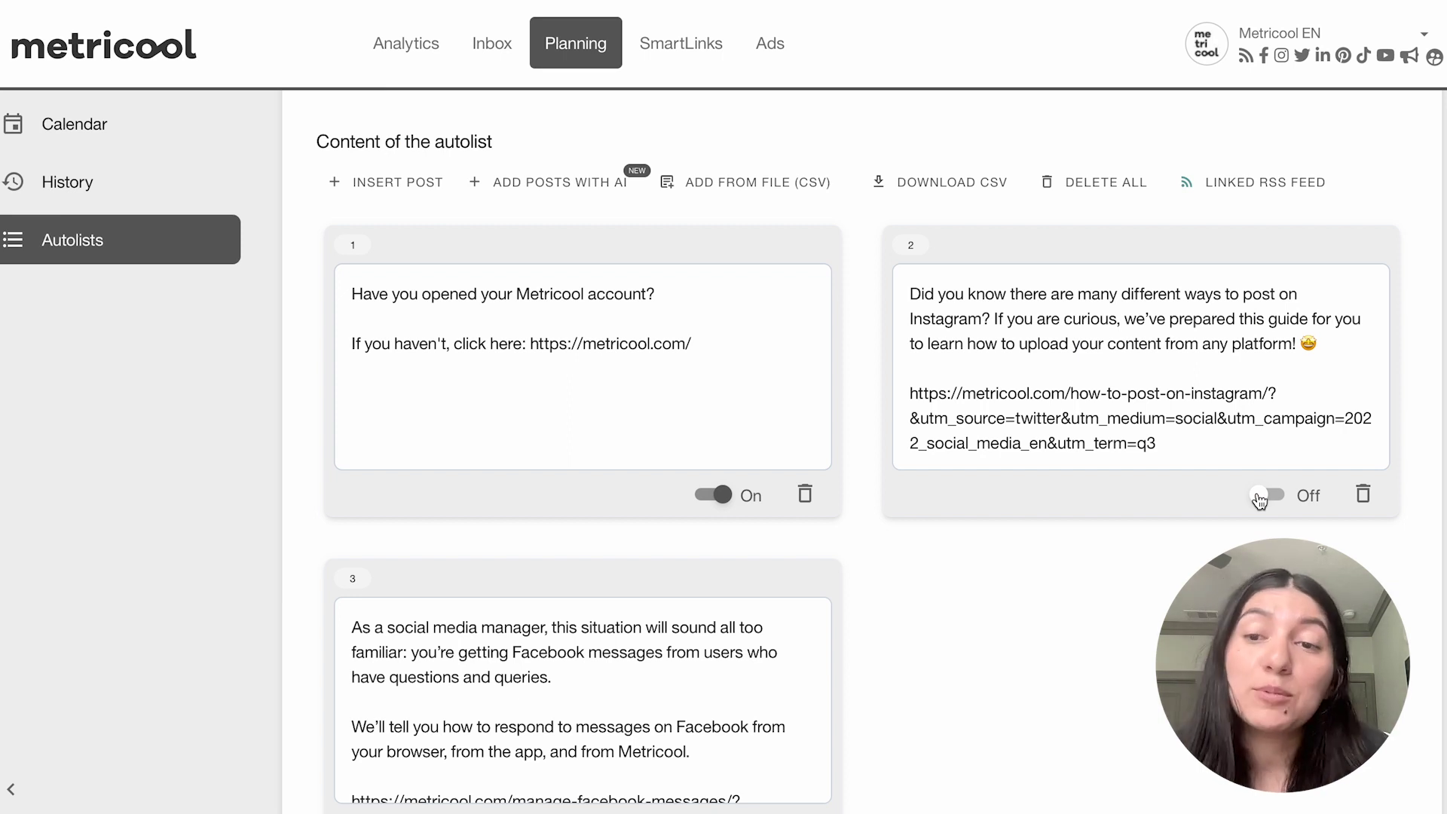
click(1259, 497)
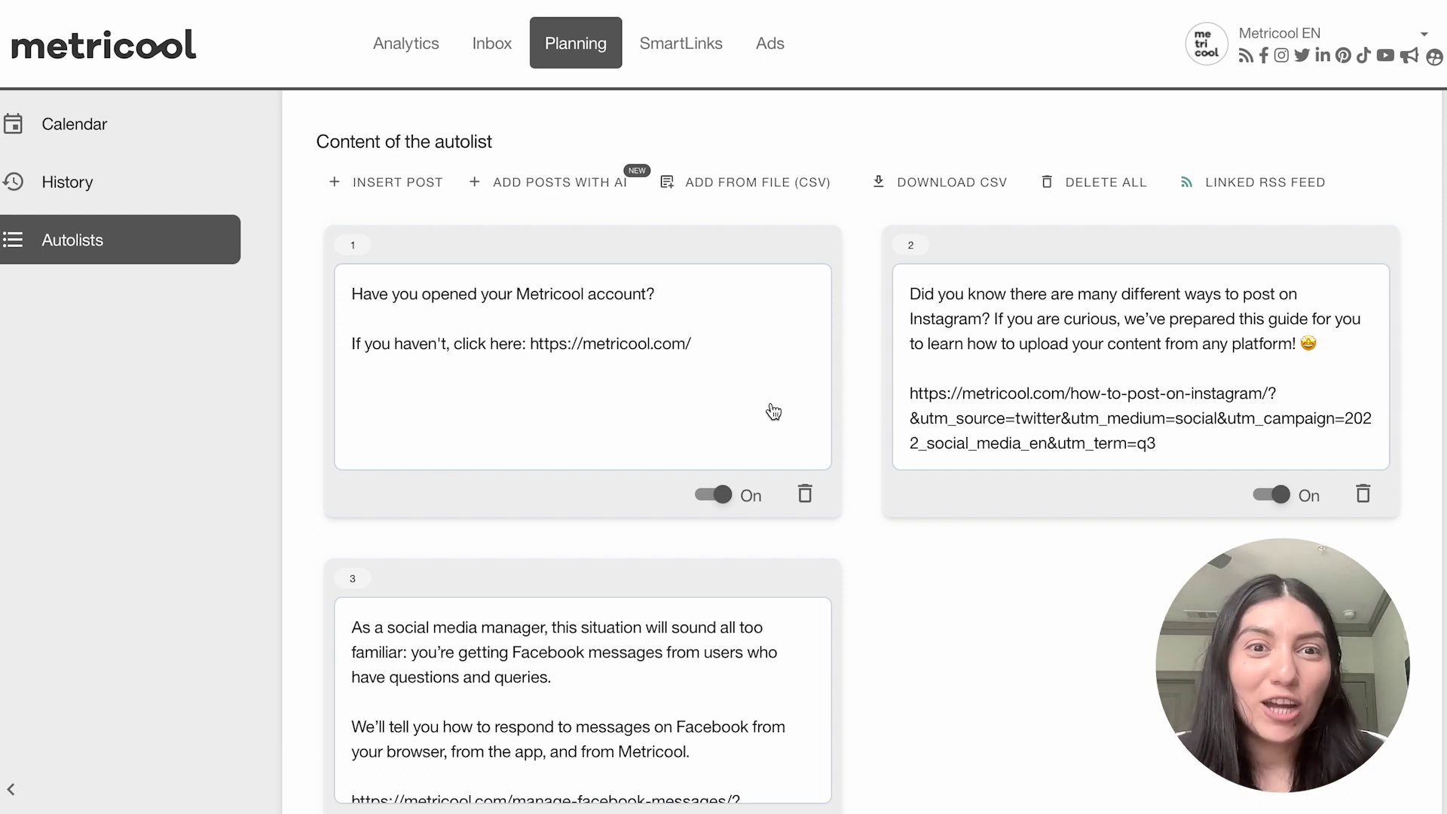
Delete all posts from the autolist.
scroll(815, 336, up, 2)
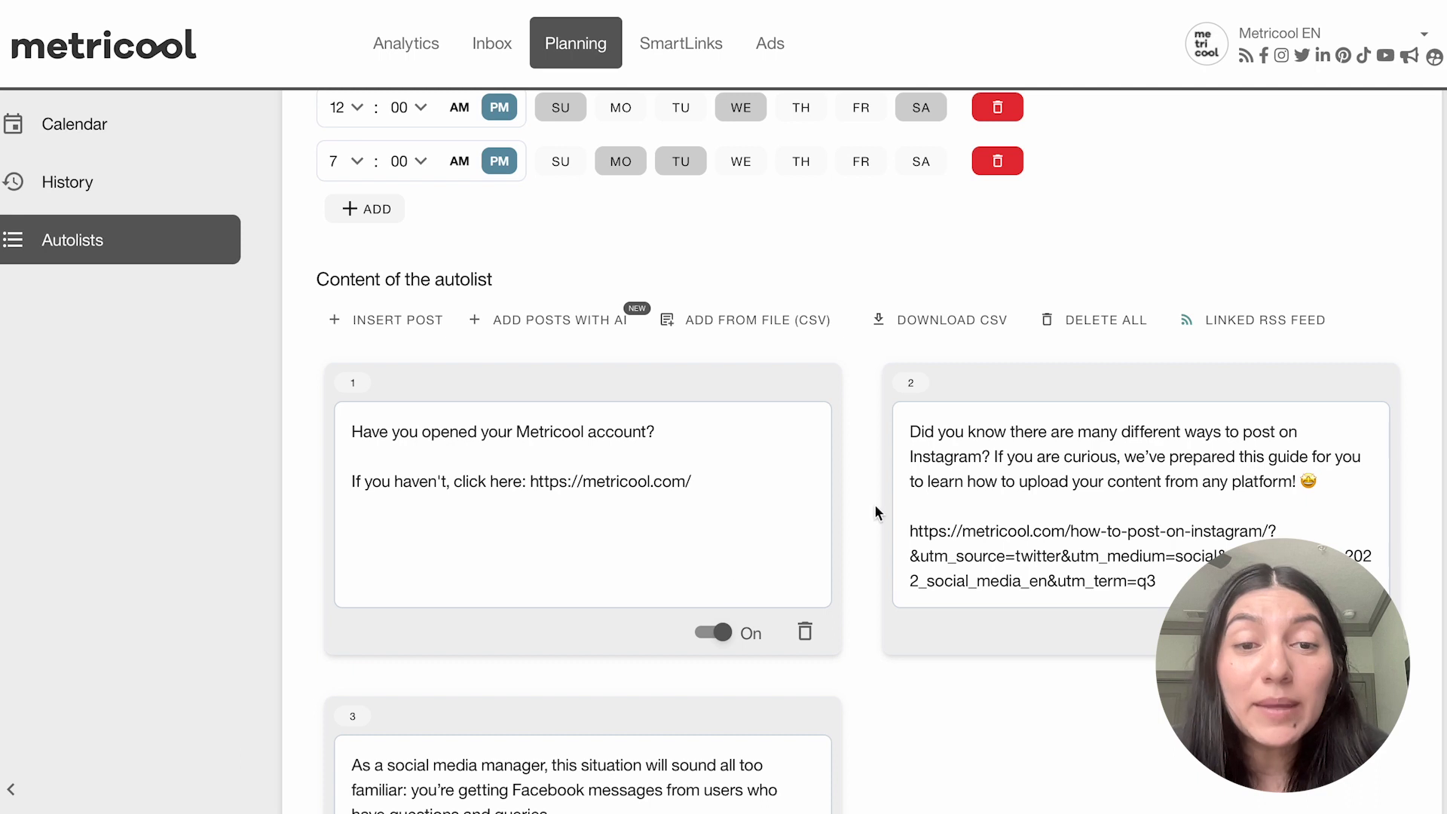
scroll(735, 588, down, 1)
scroll(735, 588, down, 1)
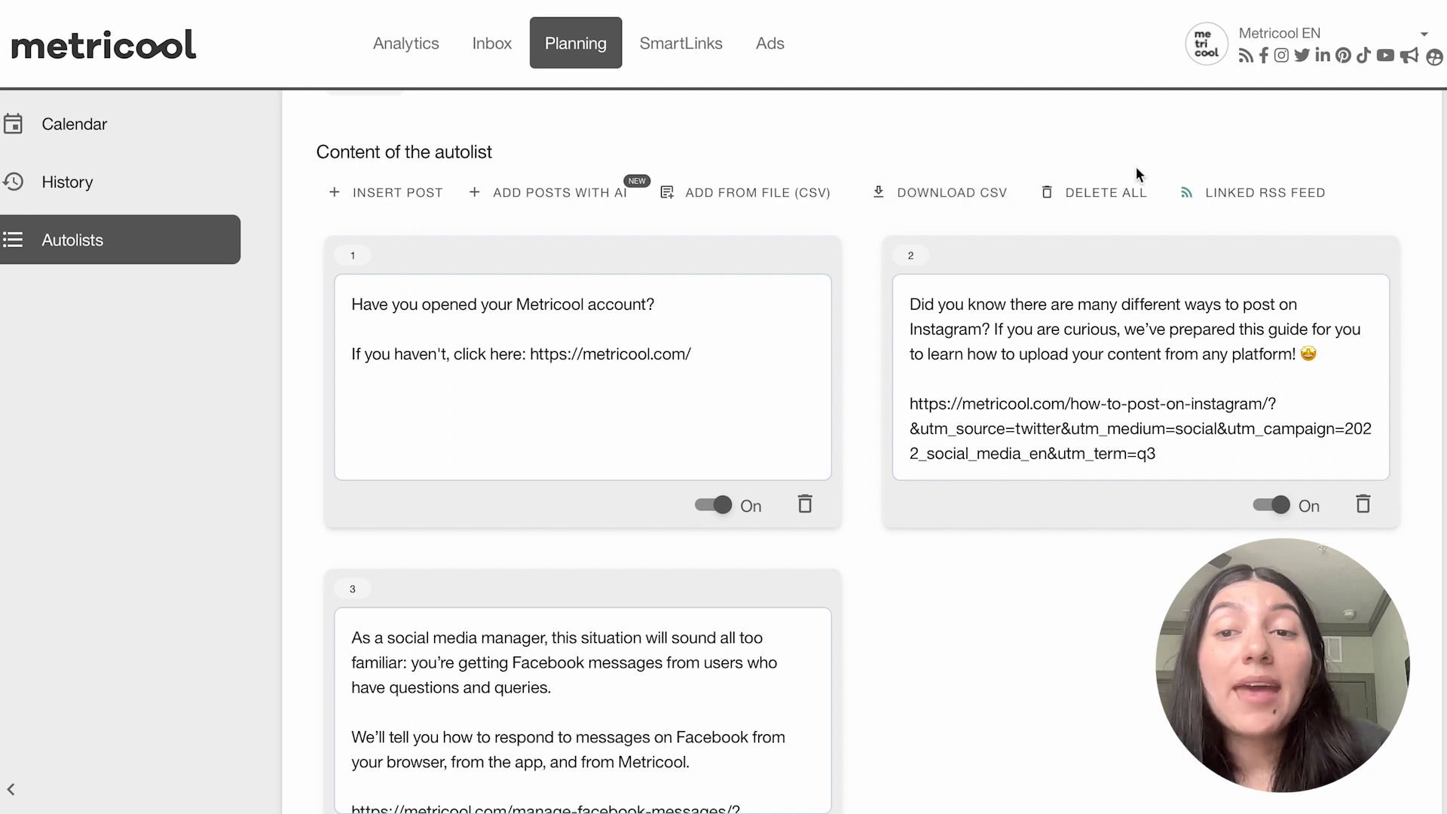
click(1084, 199)
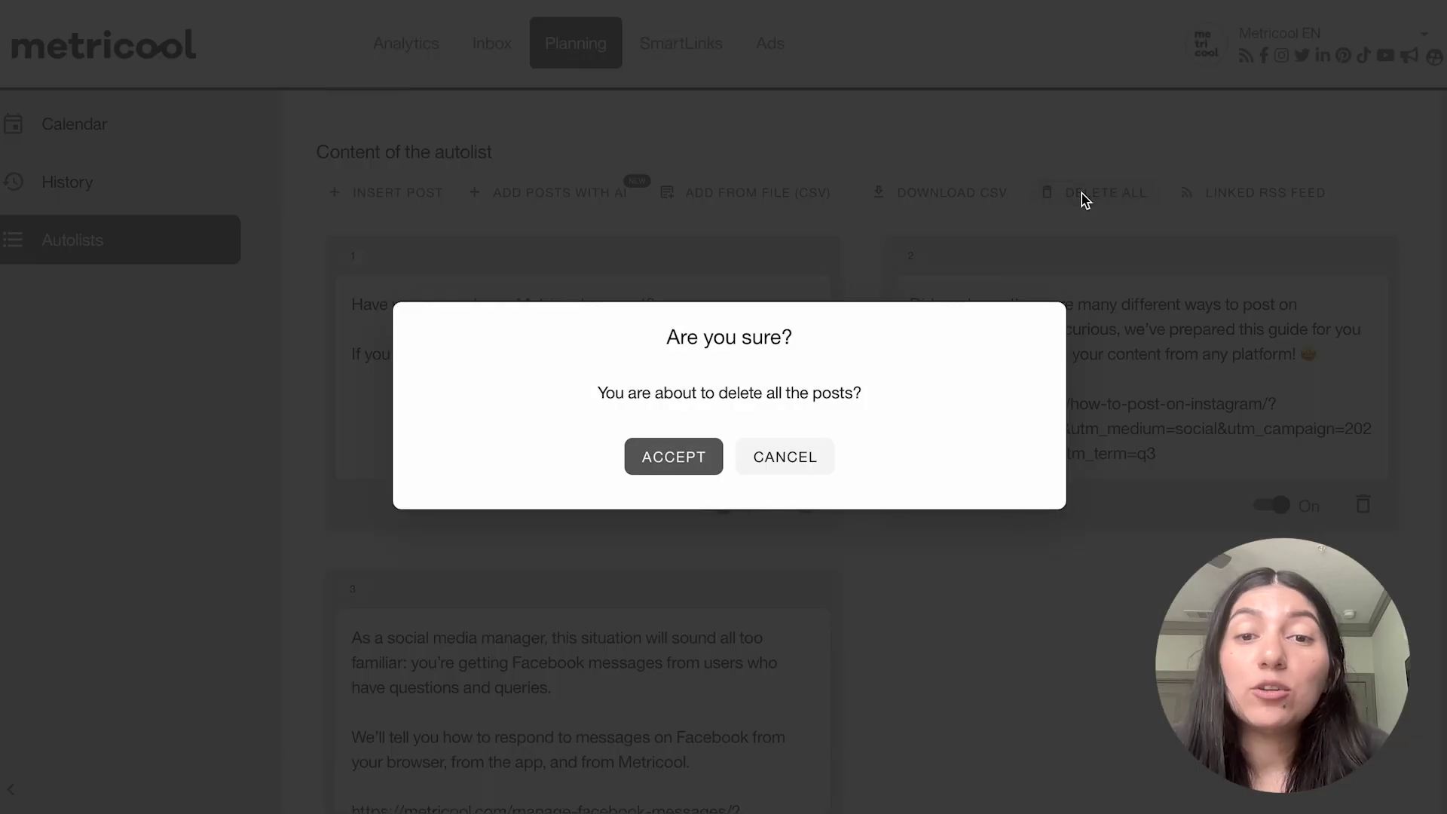
click(659, 472)
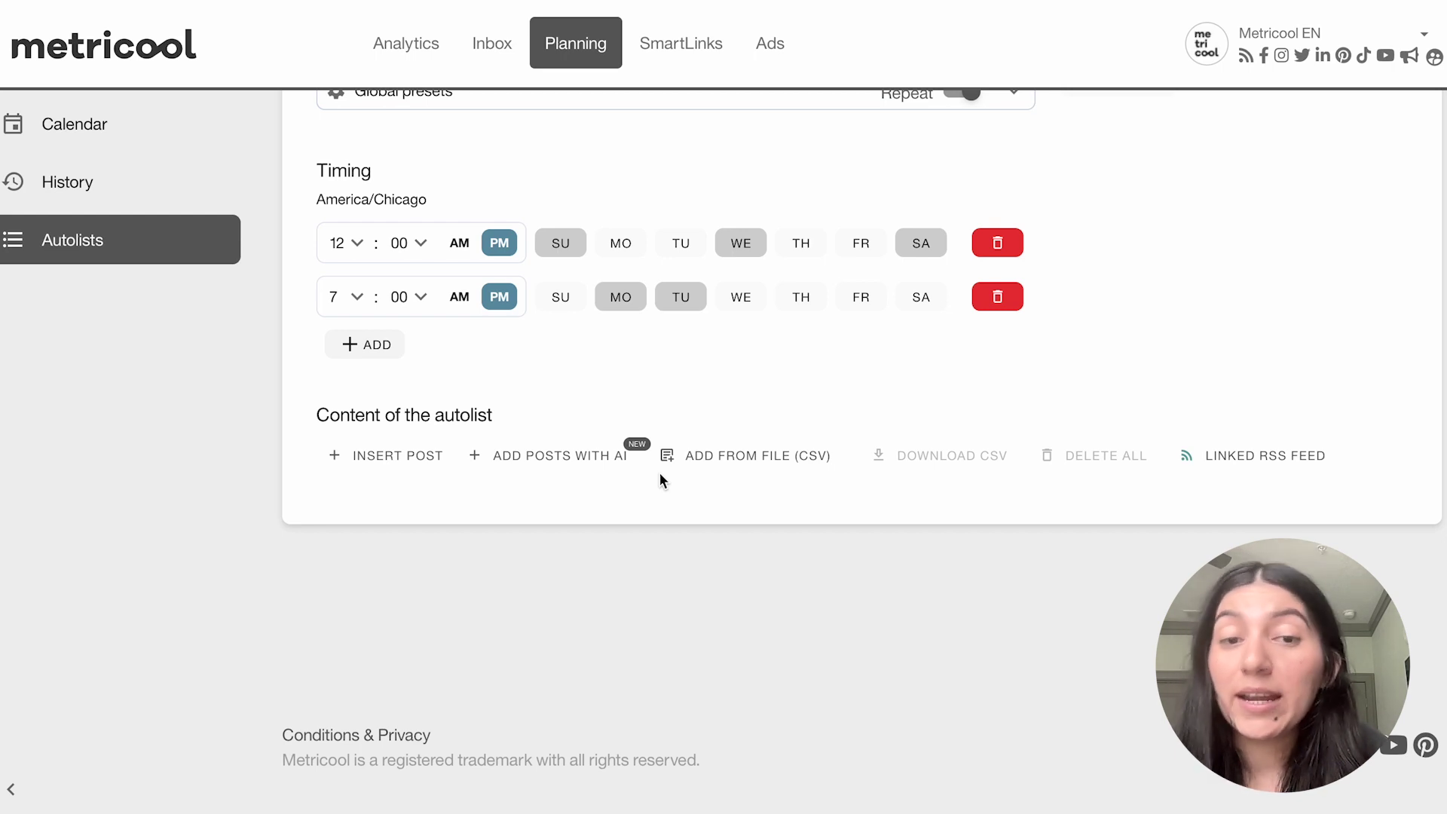
click(1229, 462)
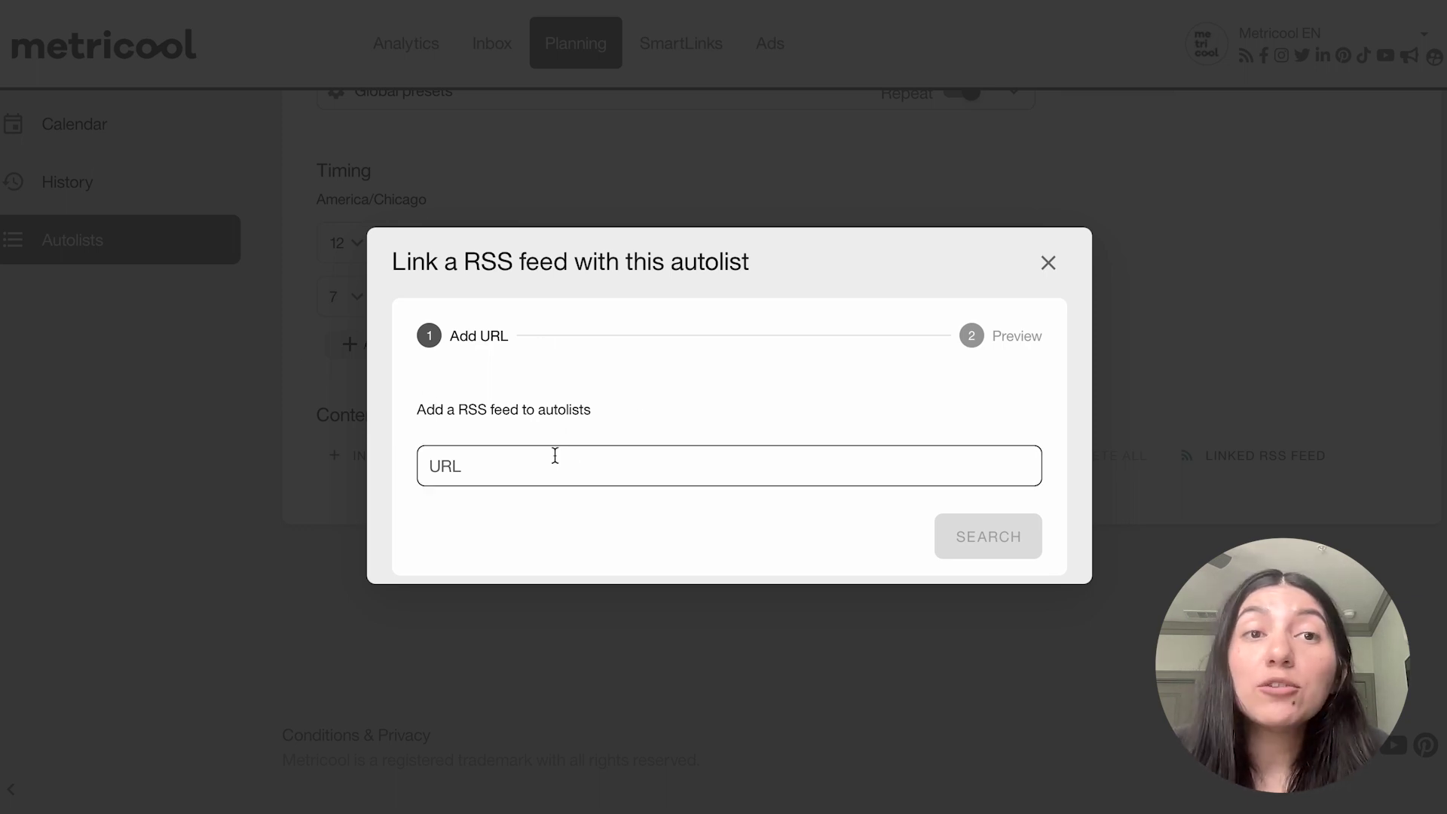
click(556, 455)
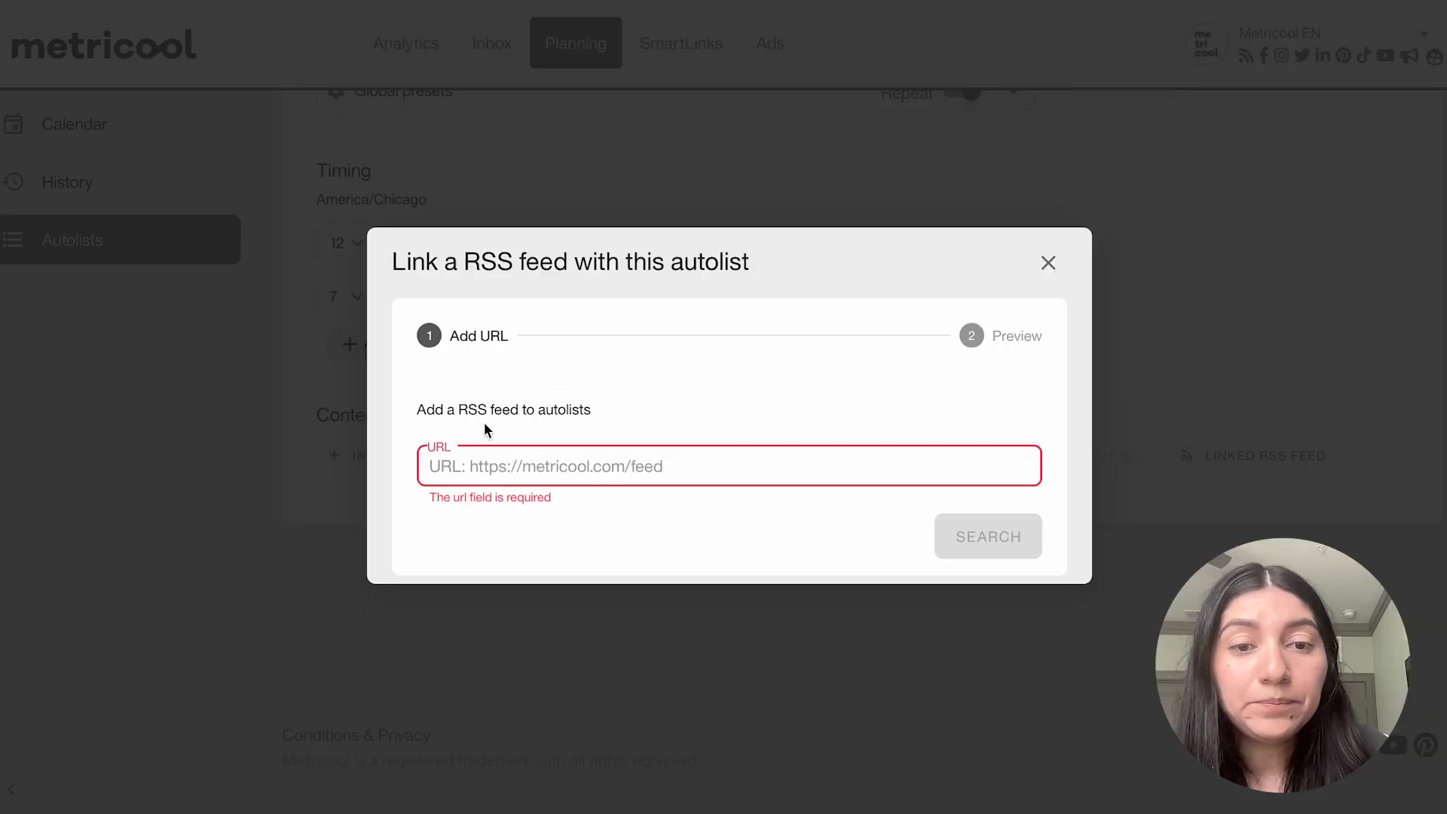
click(487, 466)
text(https://metricool.com/feed/)
click(974, 539)
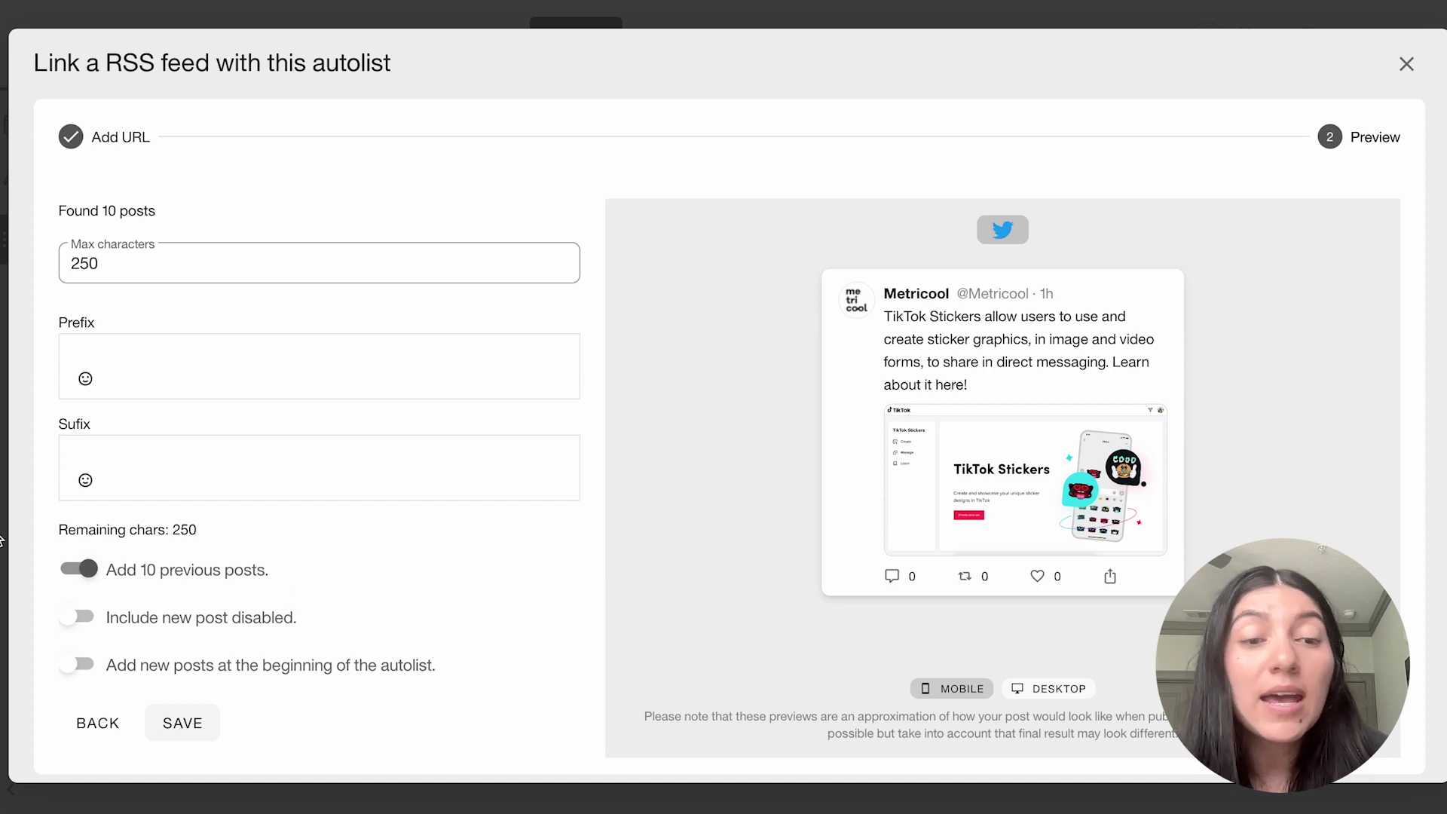
Save the RSS feed link with its 10 previous posts included and review the posts in the autolist.
click(181, 728)
scroll(686, 627, down, 12)
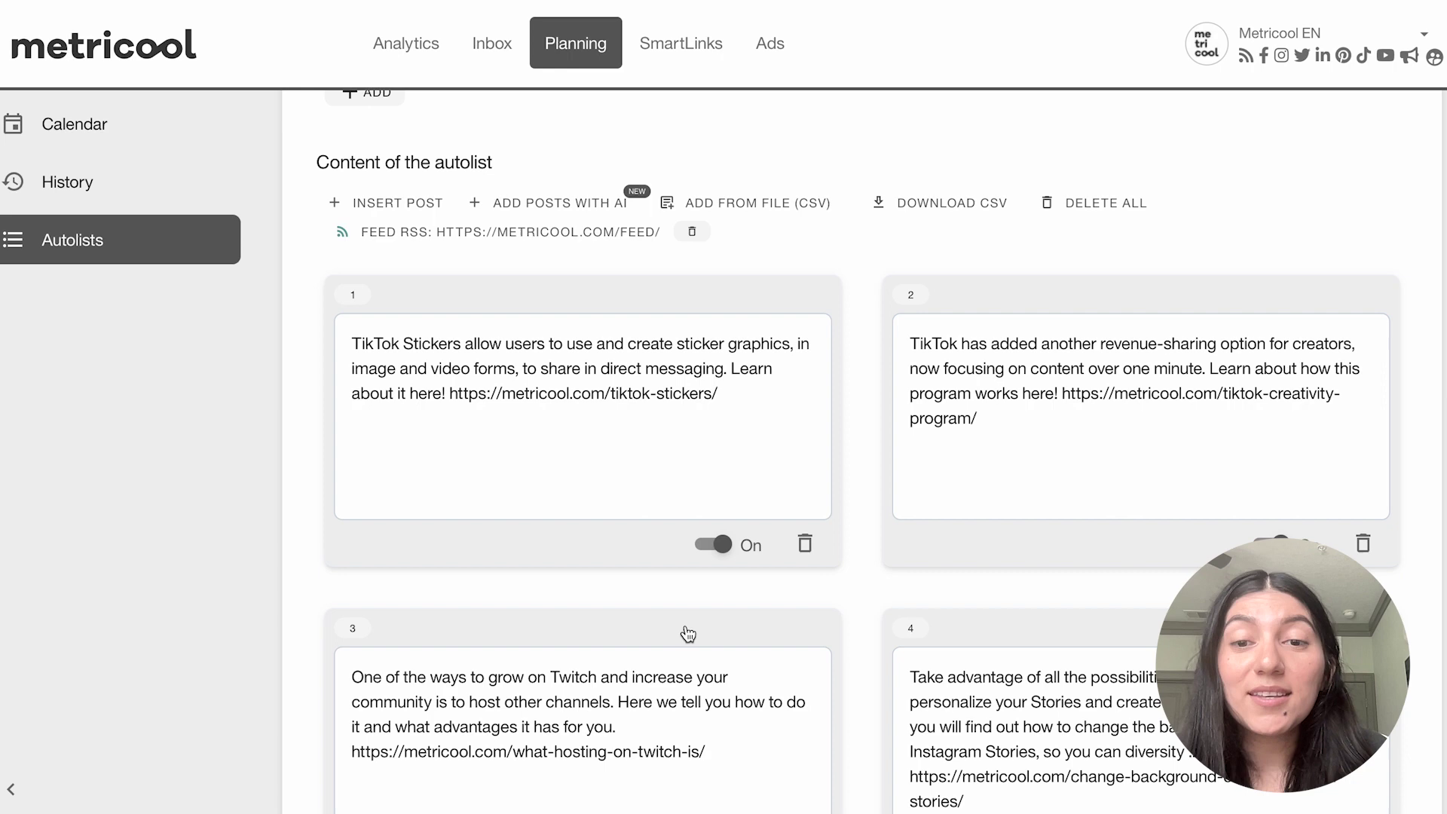
scroll(686, 627, down, 10)
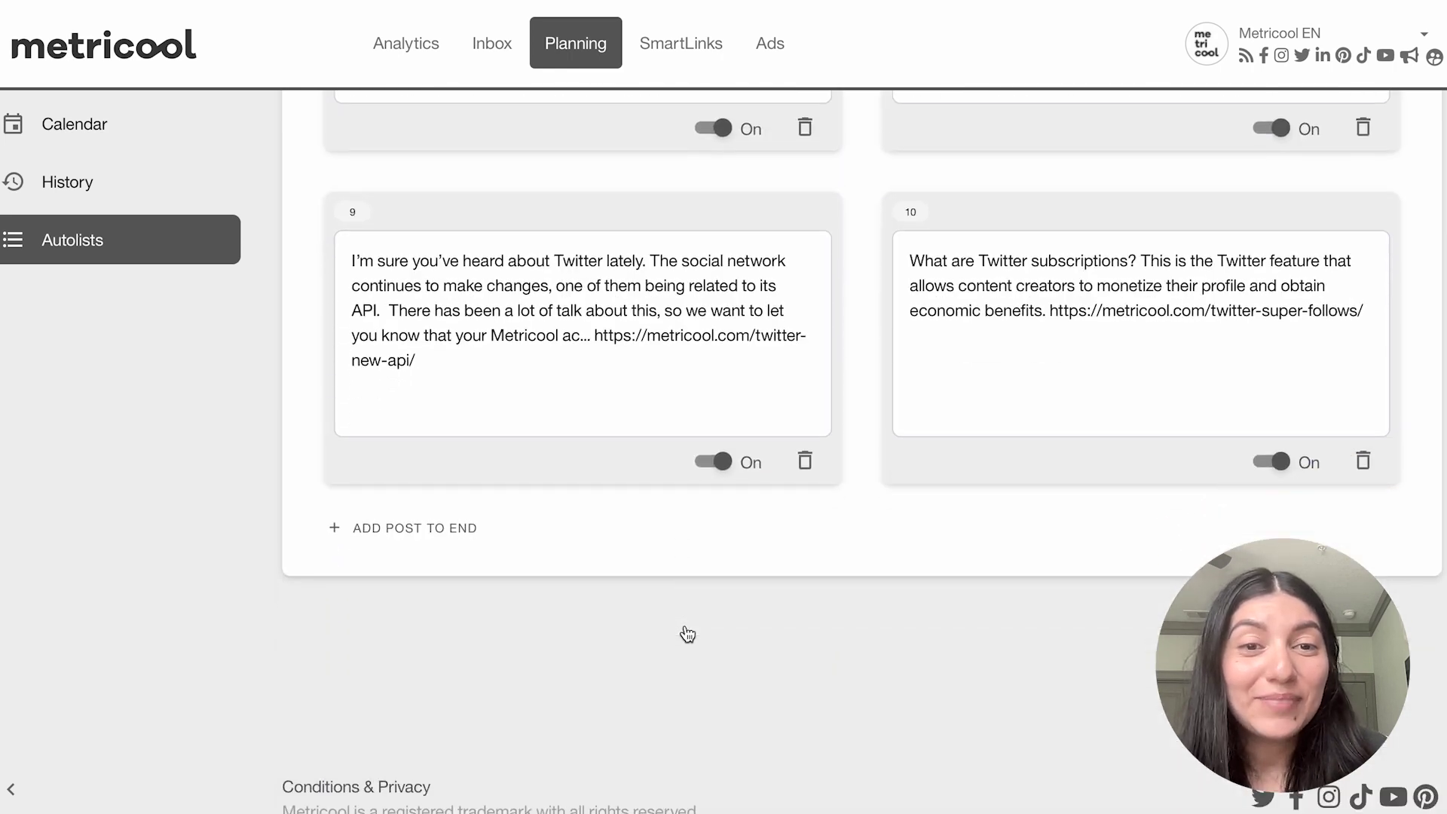
scroll(685, 626, up, 20)
scroll(684, 624, up, 10)
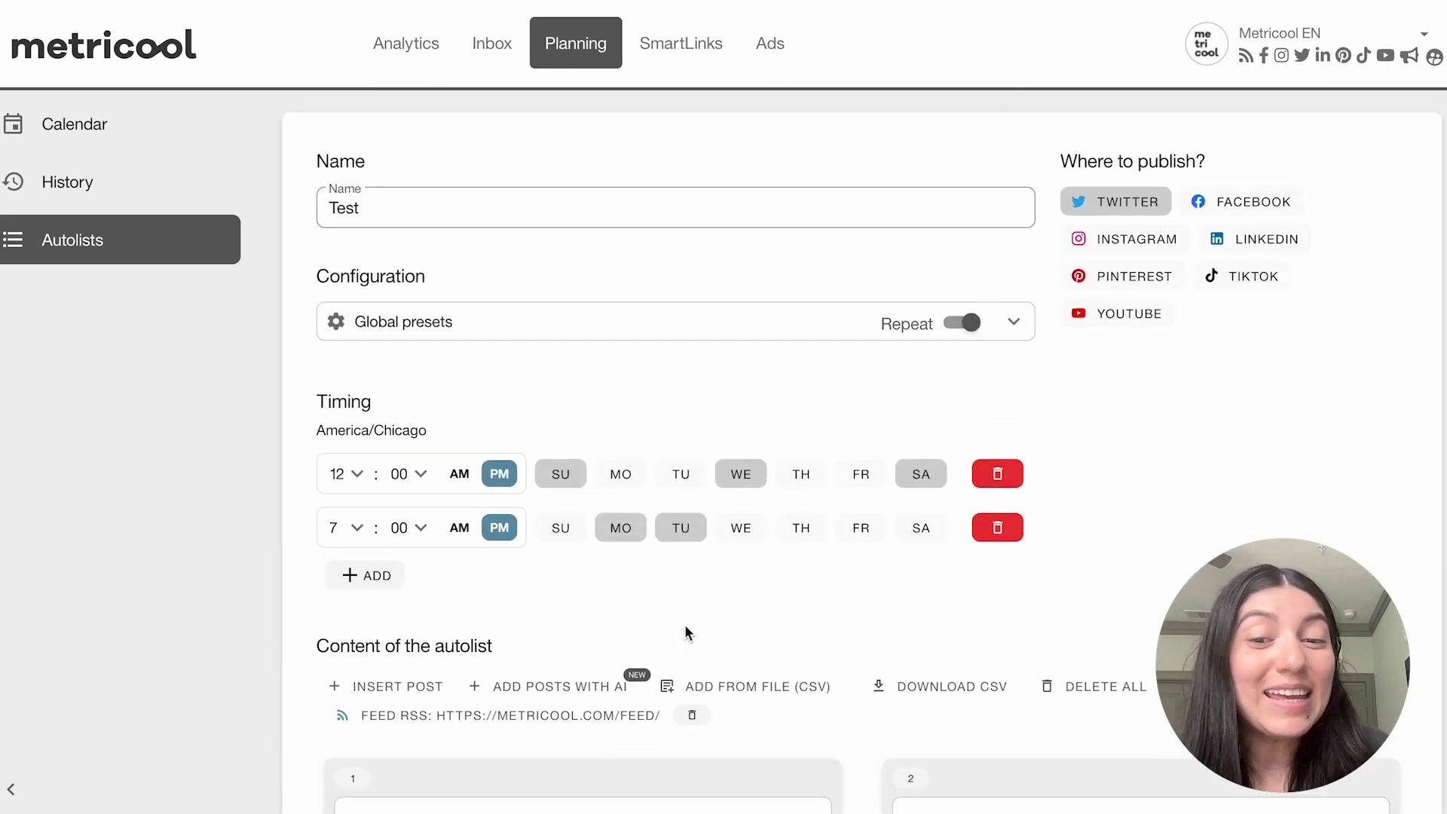
scroll(700, 793, down, 1)
scroll(700, 793, down, 2)
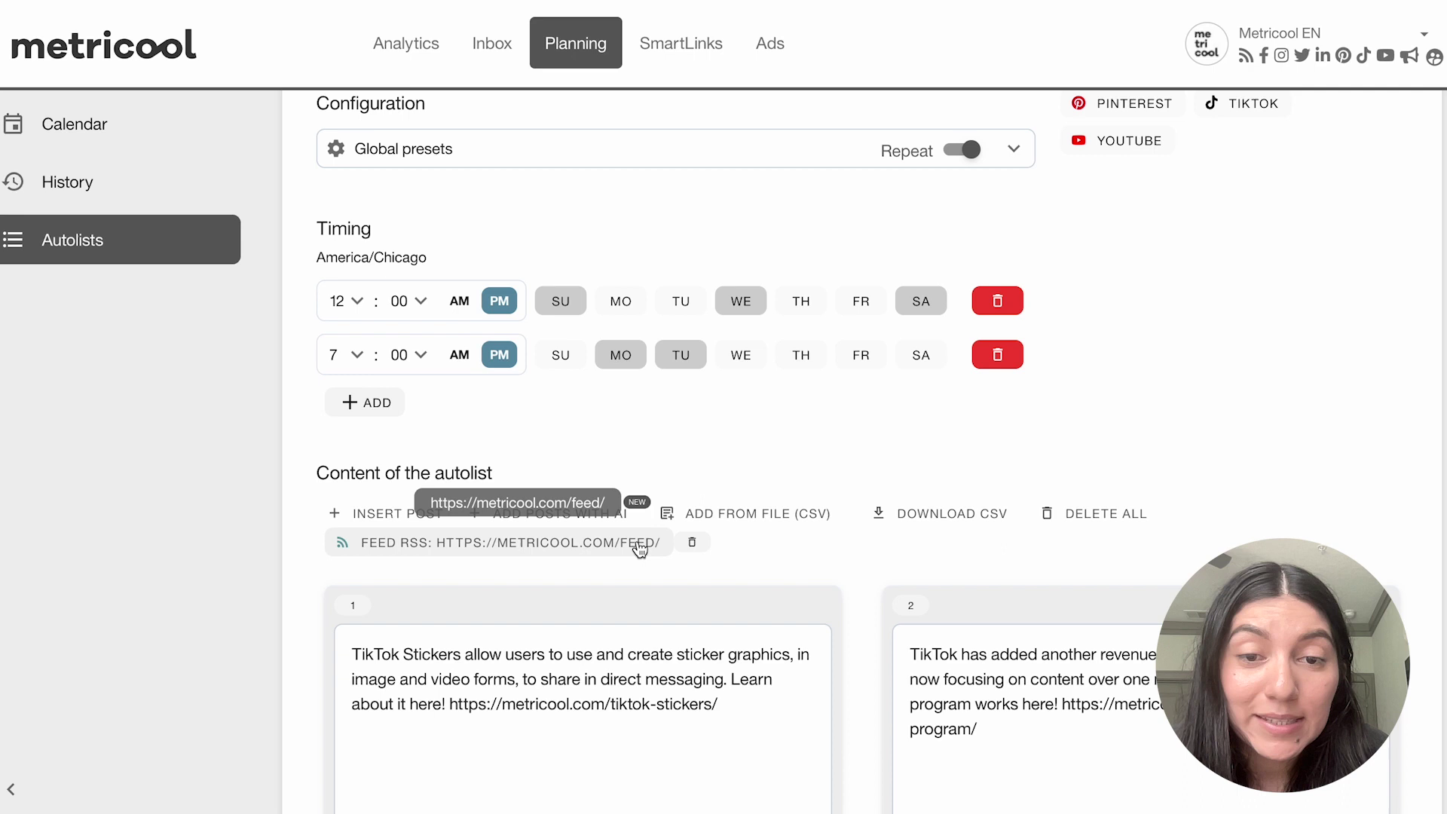
click(691, 542)
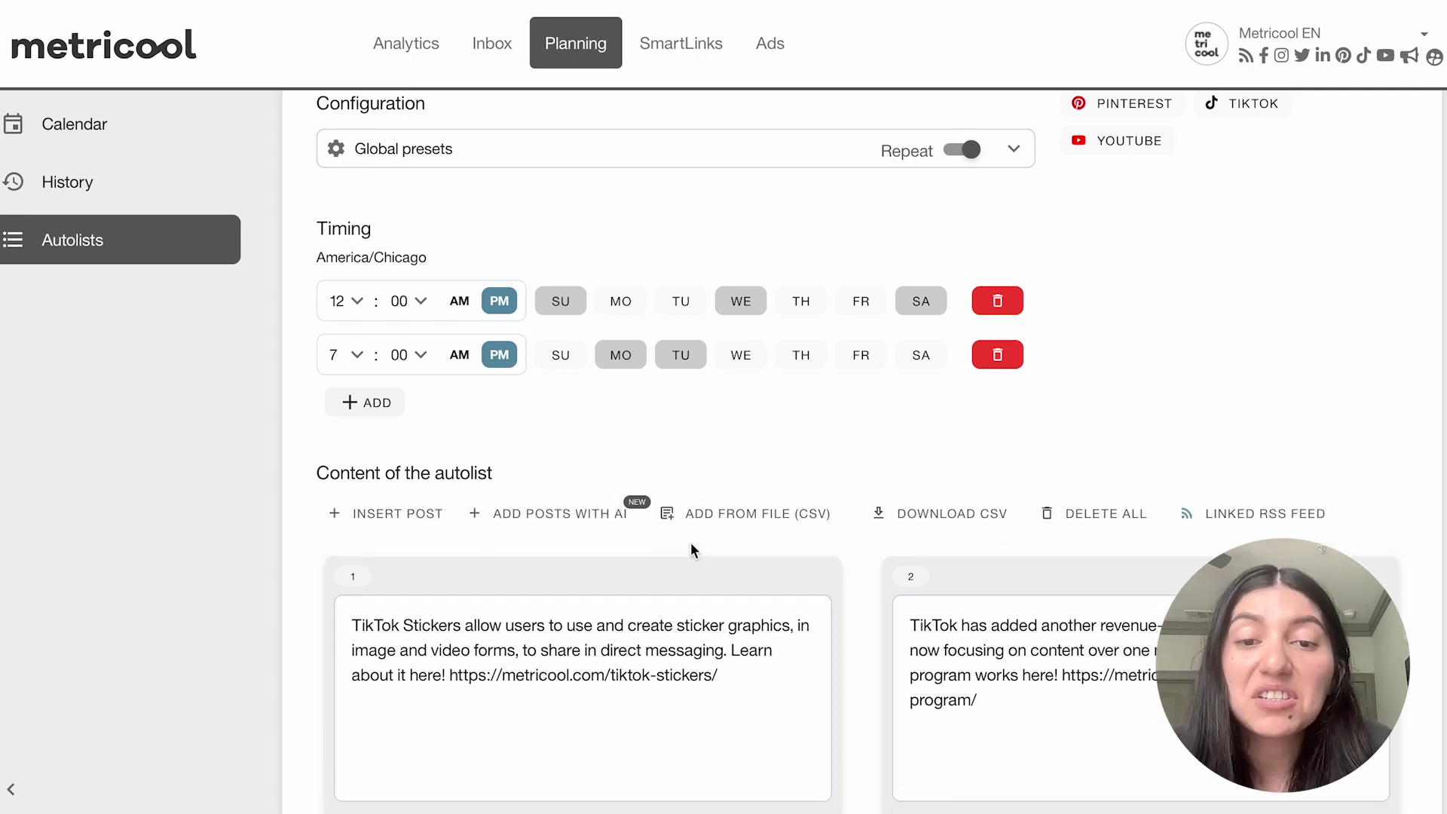
Delete the autolist posts about TikTok stickers, the TikTok creativity program and TikTok songs.
scroll(744, 537, down, 3)
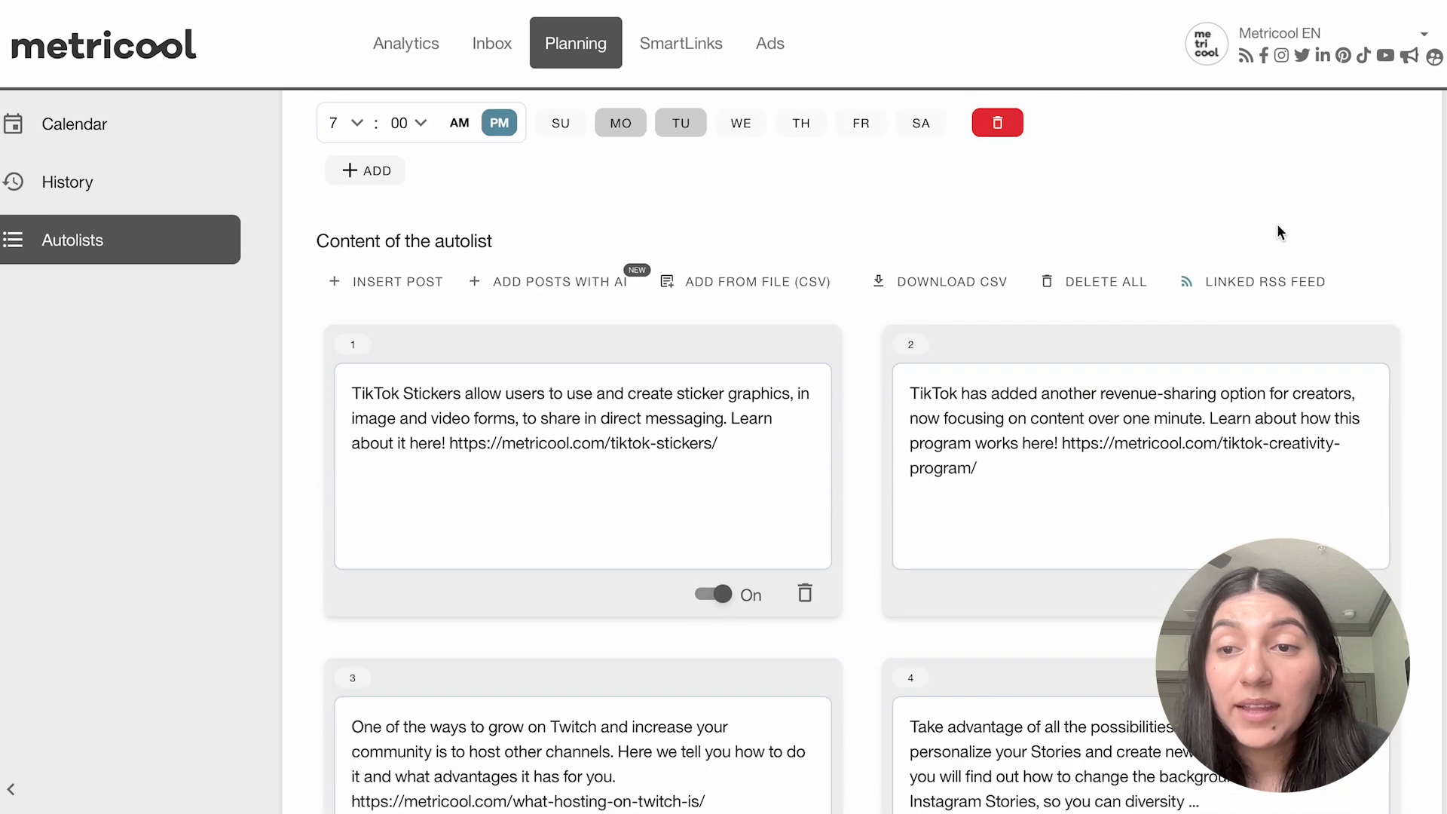
scroll(876, 802, down, 10)
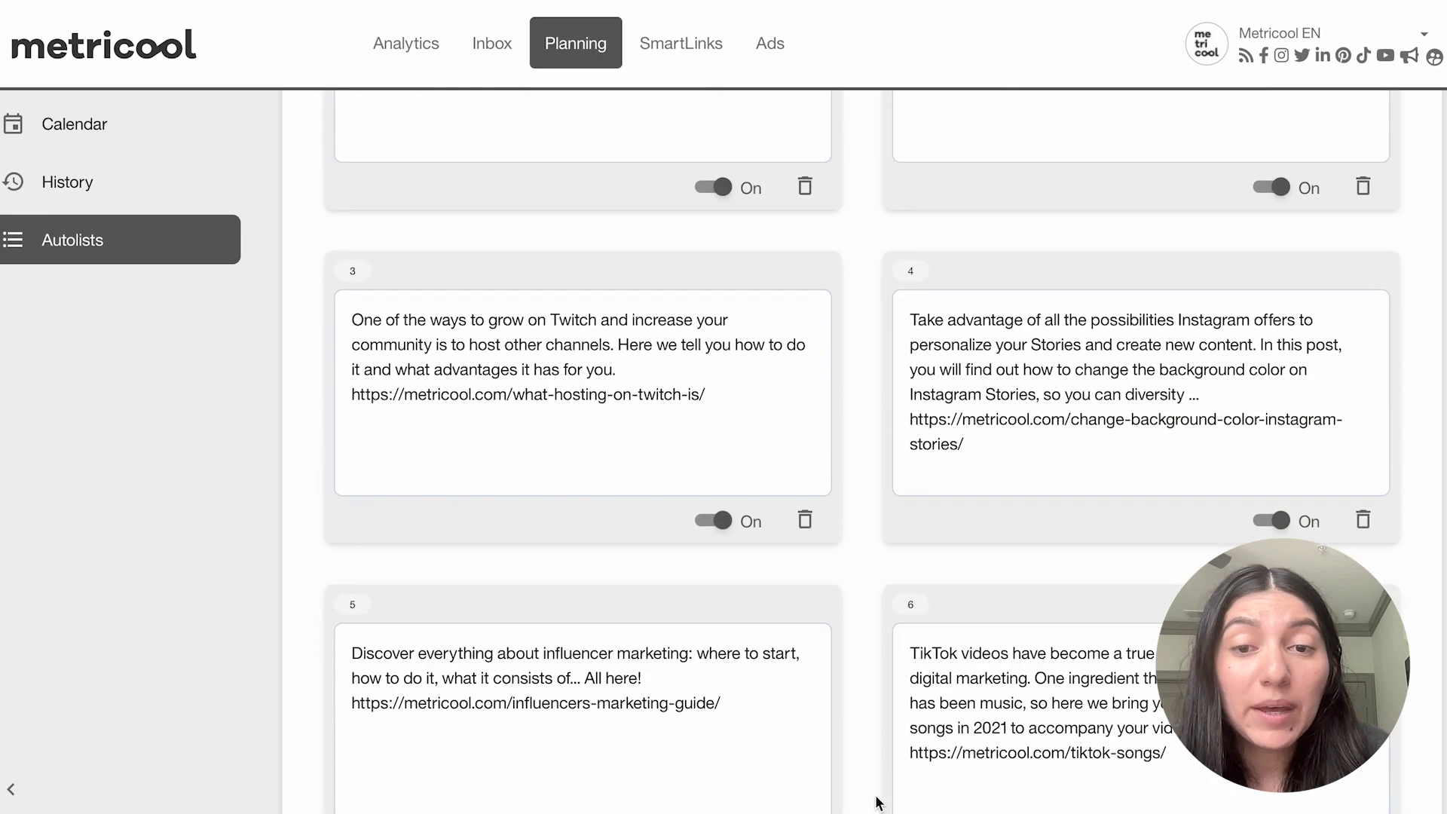
scroll(795, 478, down, 4)
scroll(1060, 501, up, 8)
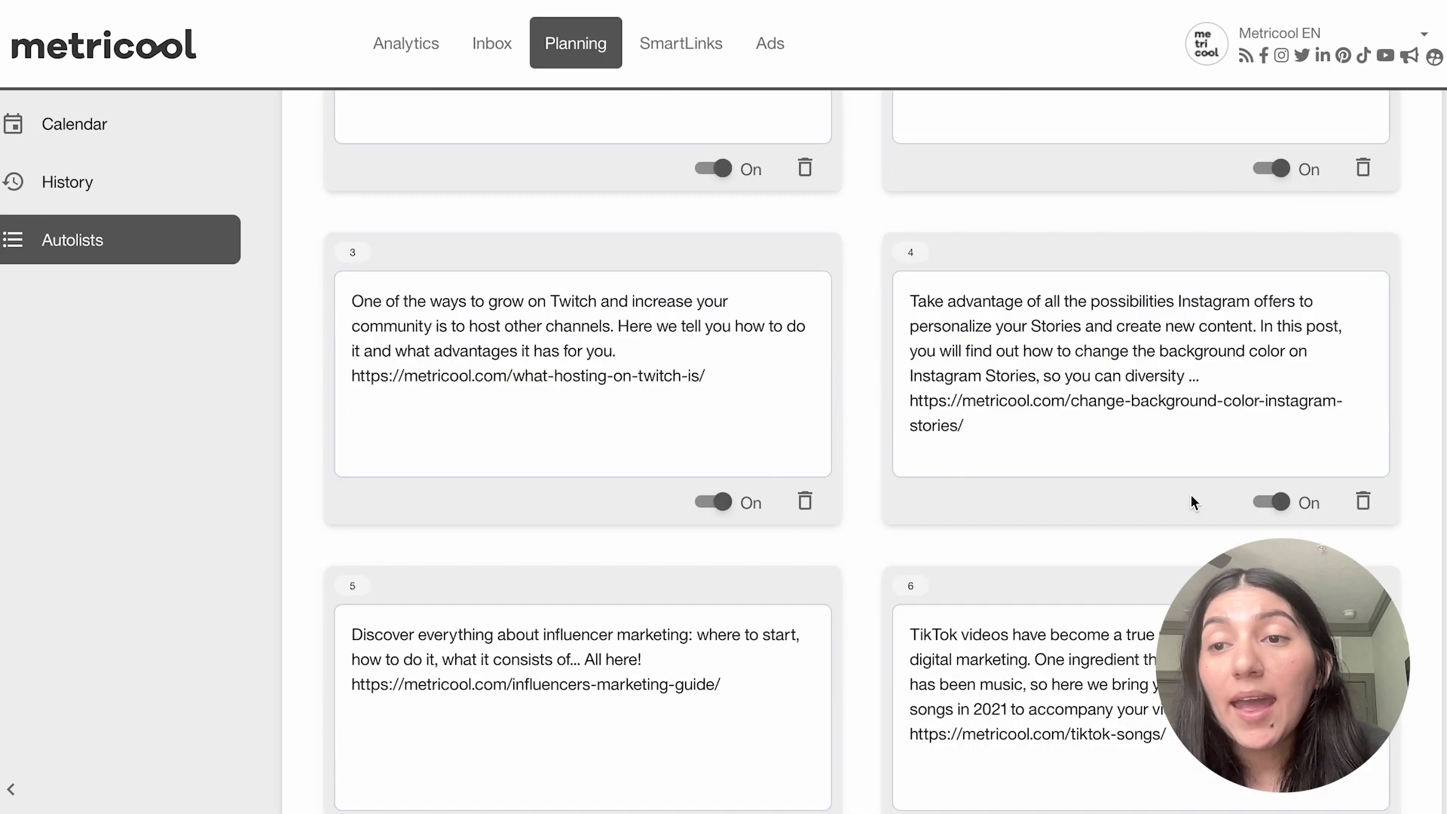
click(1363, 168)
click(805, 167)
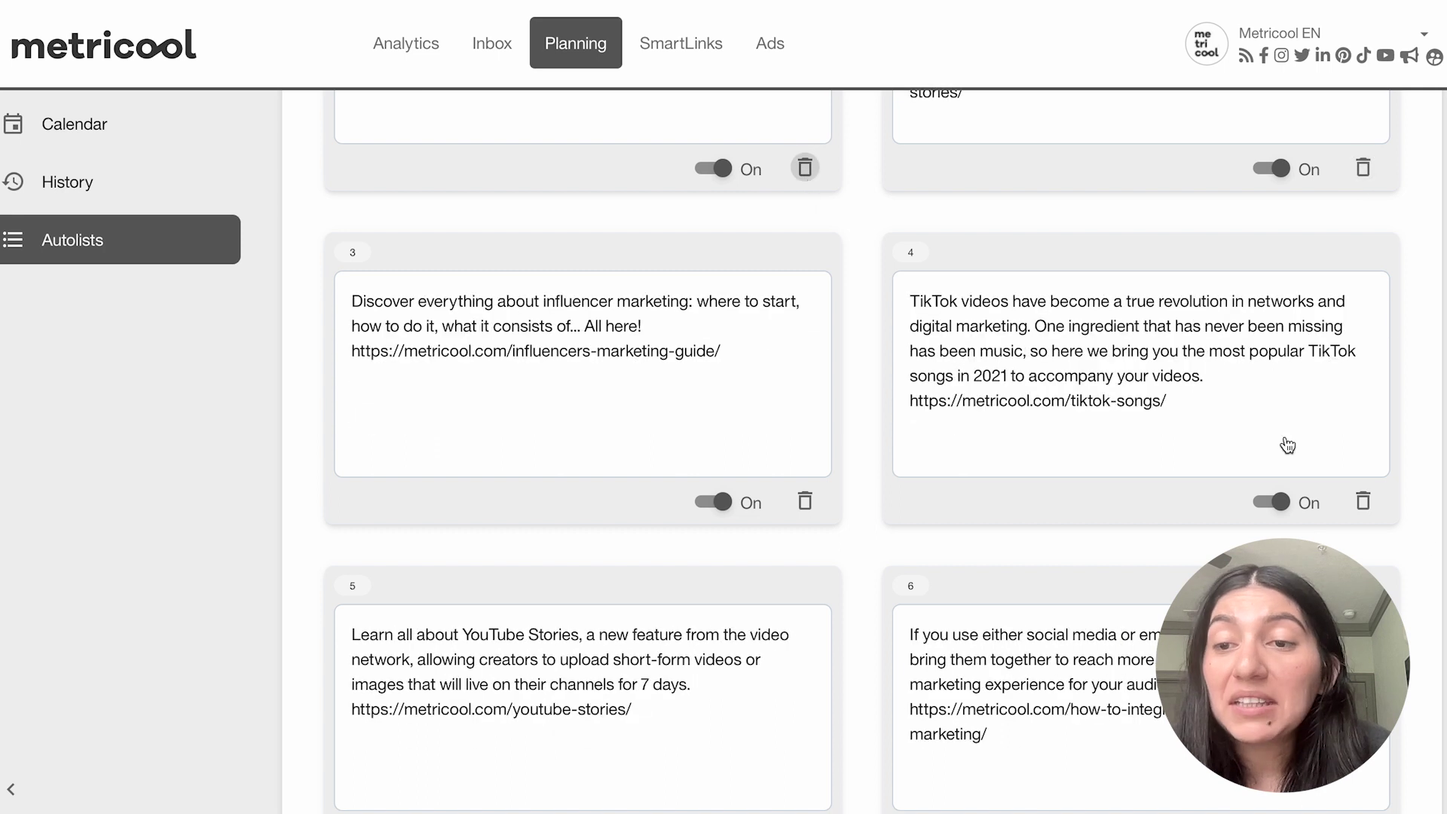
click(1364, 503)
scroll(1010, 554, down, 4)
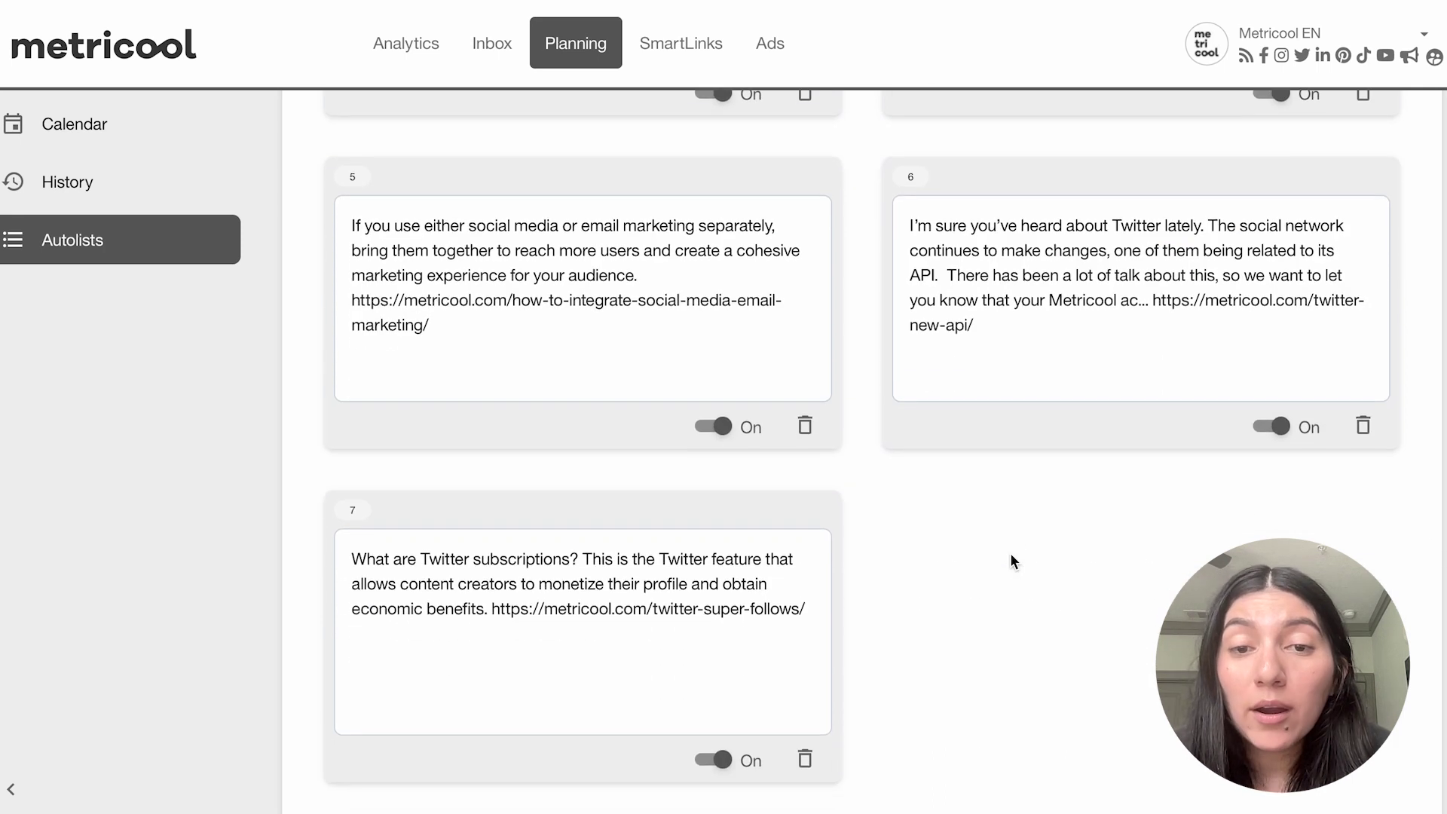
Start adding posts with AI and enter "the importance of a content strategy" as the source text.
scroll(1010, 554, up, 15)
scroll(1010, 553, up, 2)
scroll(997, 671, down, 4)
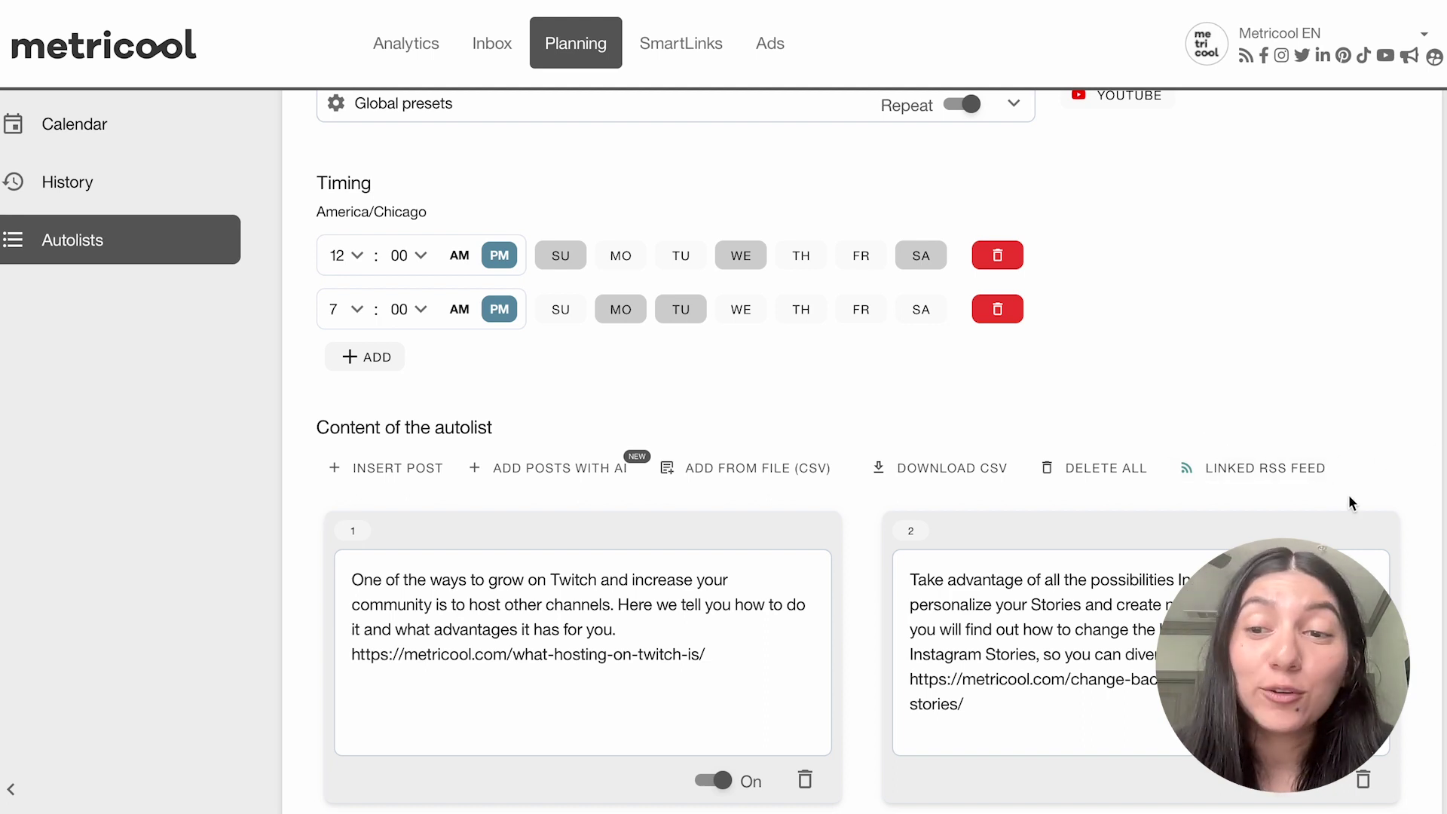
click(519, 476)
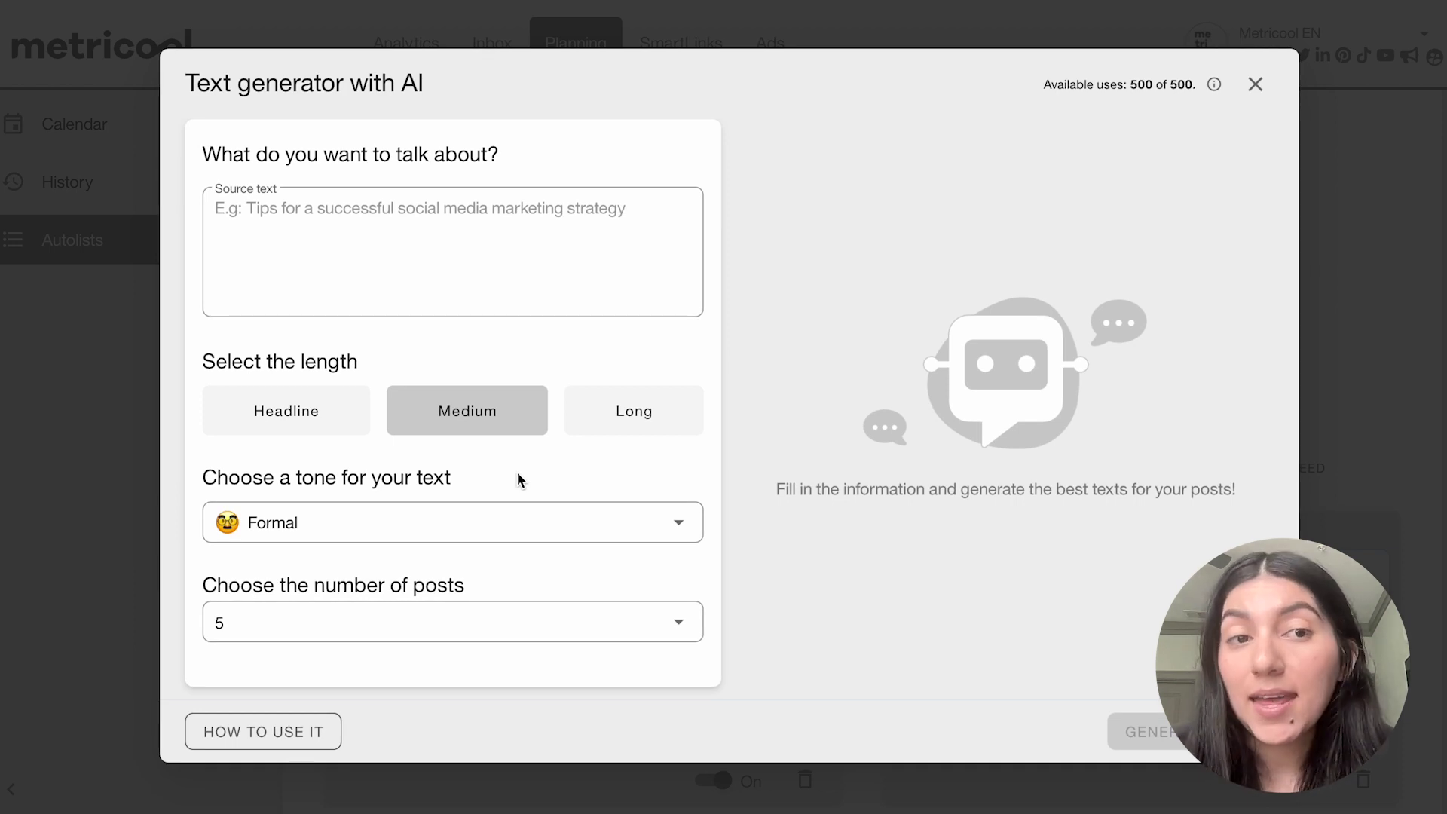
click(346, 230)
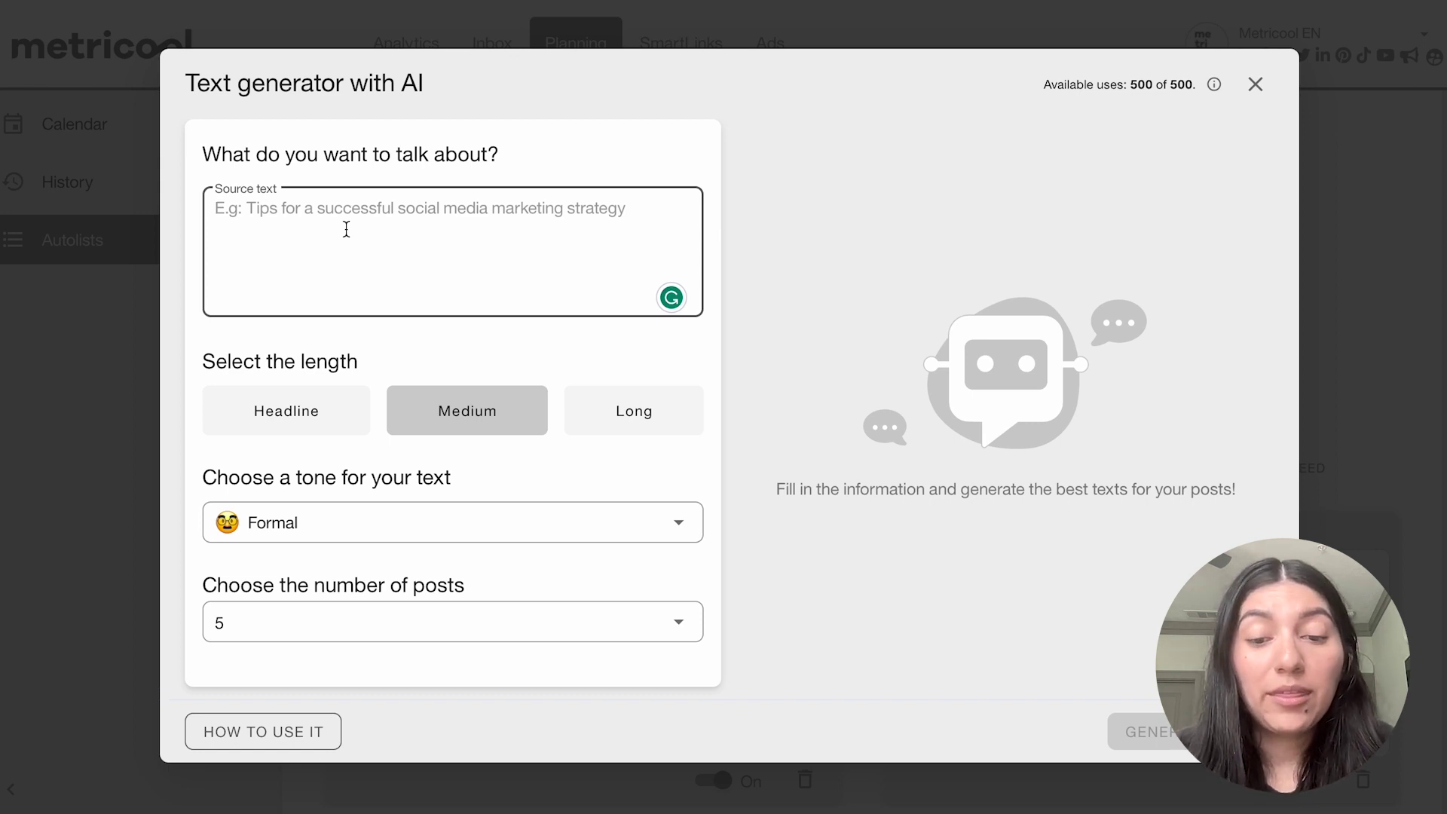
text(the importance of a content strategy)
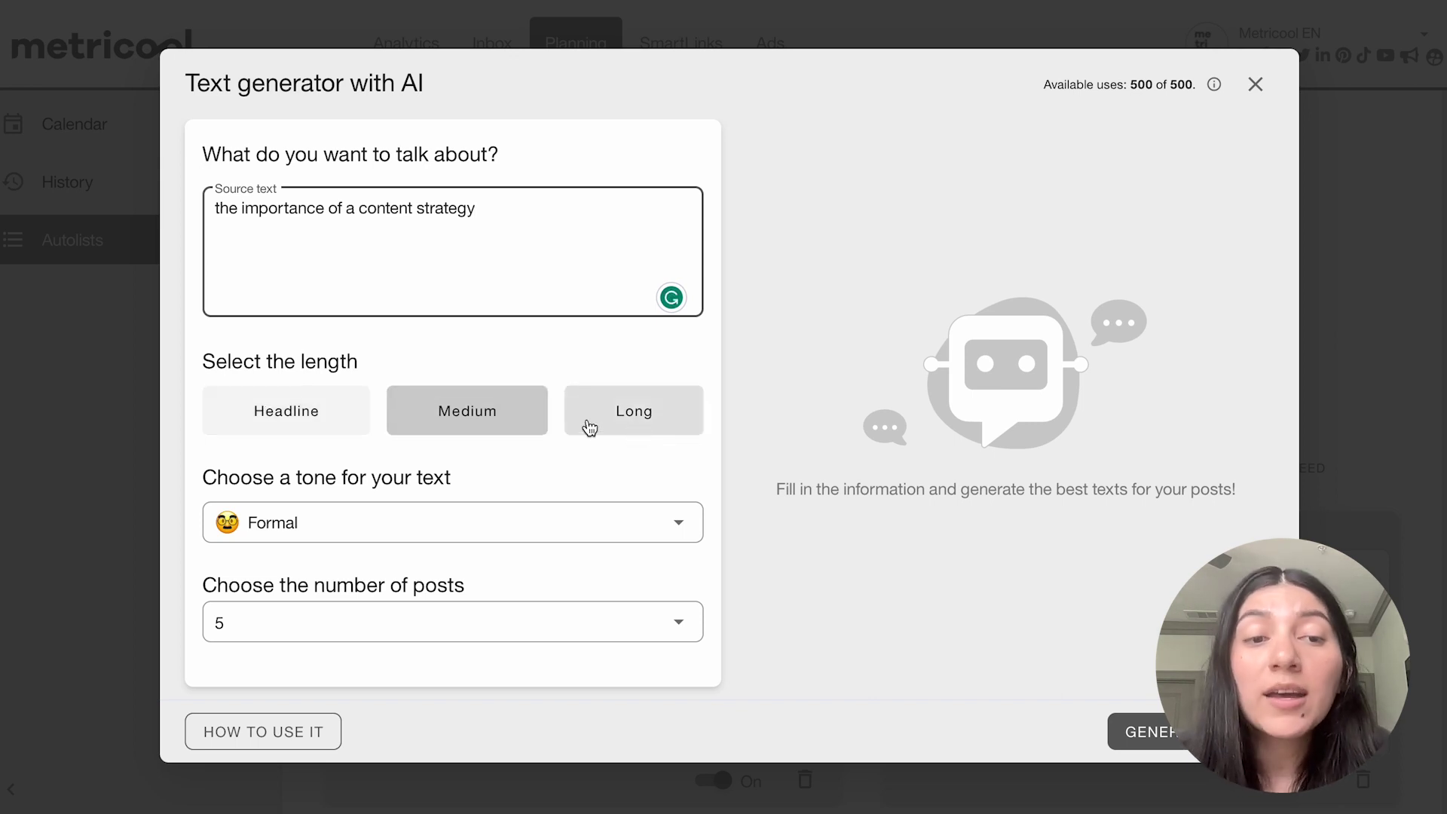
Configure the AI texts with Headline length, a Creative tone and 5 posts.
click(265, 411)
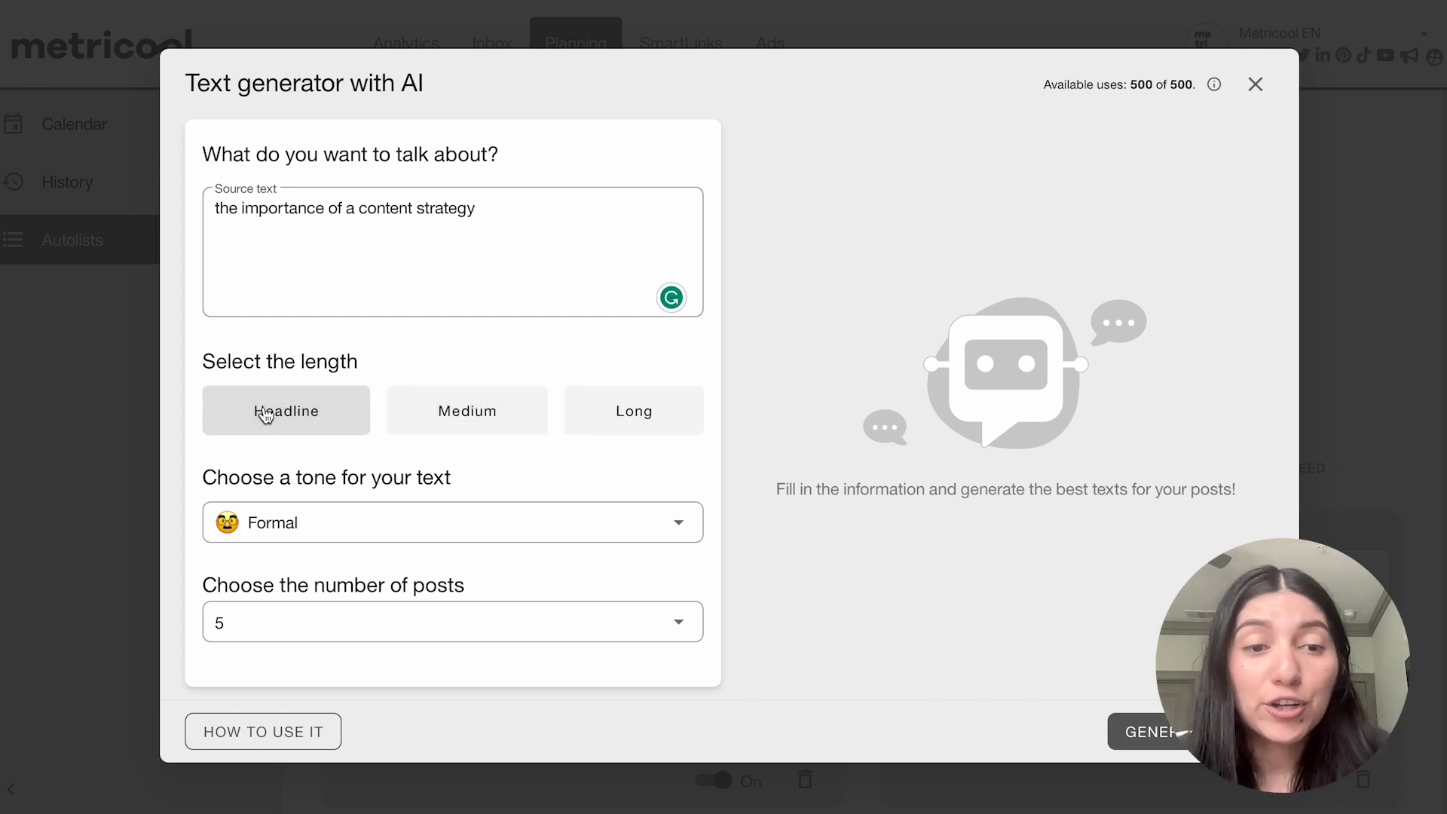
click(321, 522)
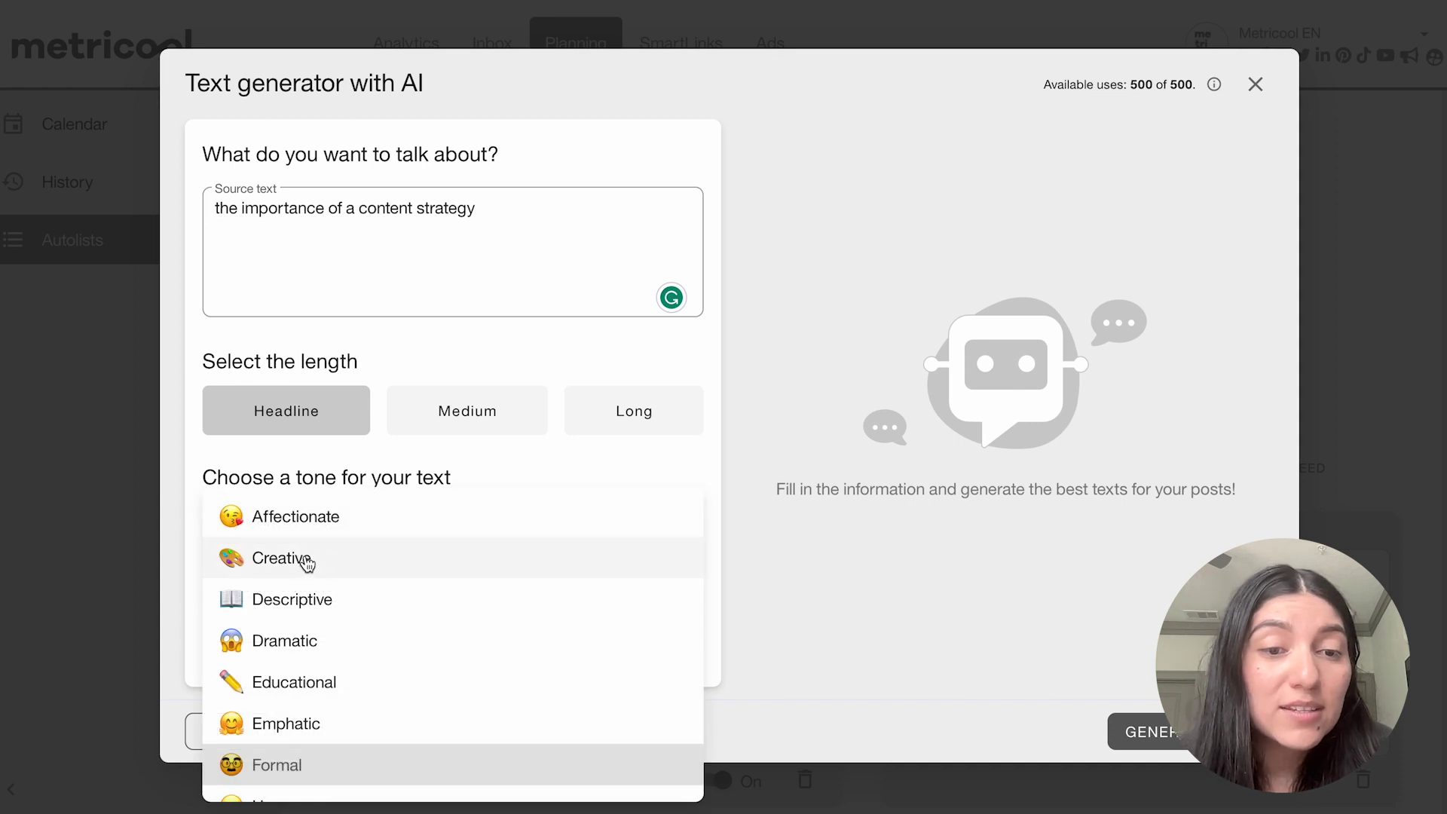
click(279, 558)
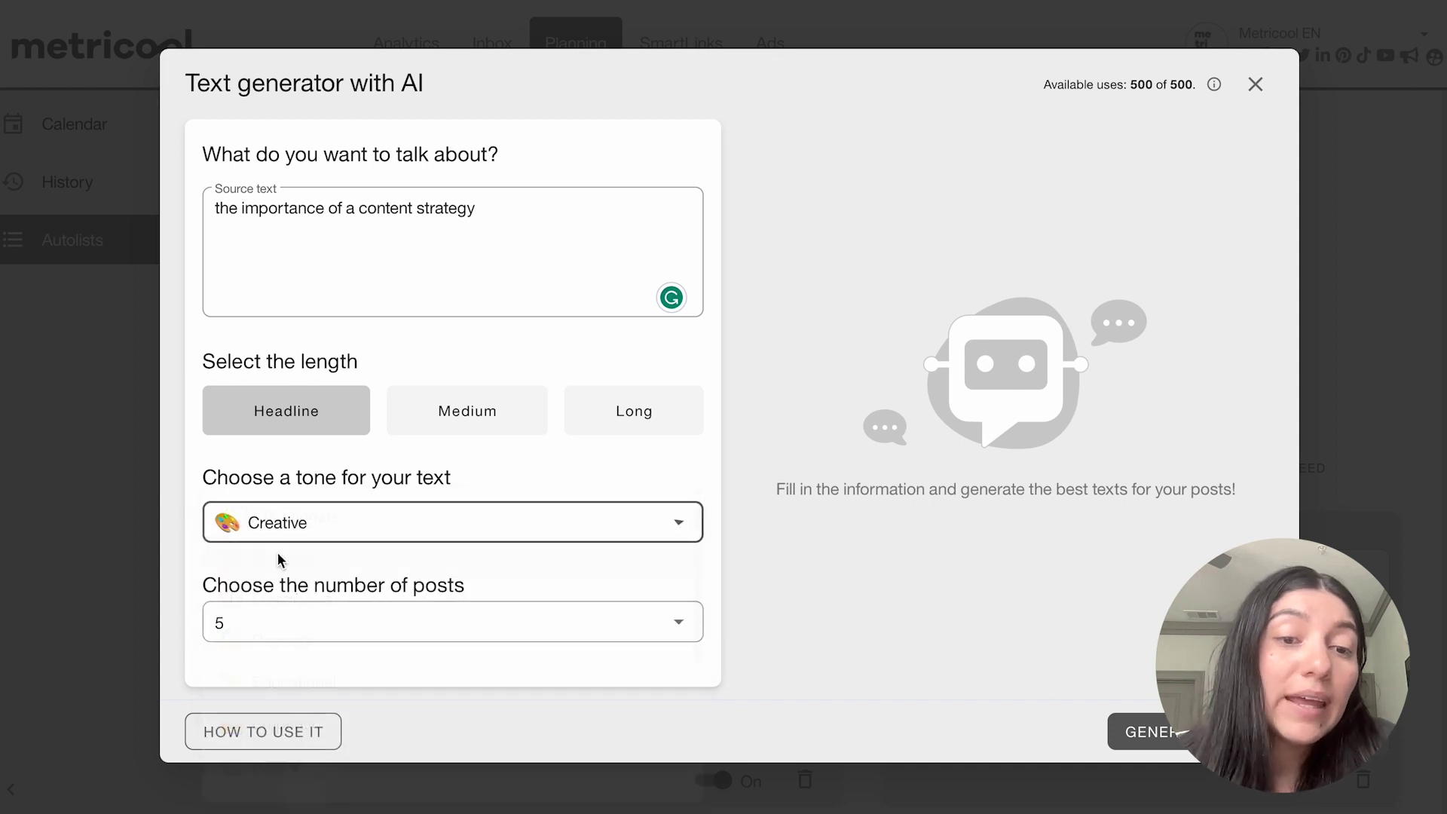
click(300, 624)
scroll(339, 718, down, 2)
scroll(339, 718, down, 3)
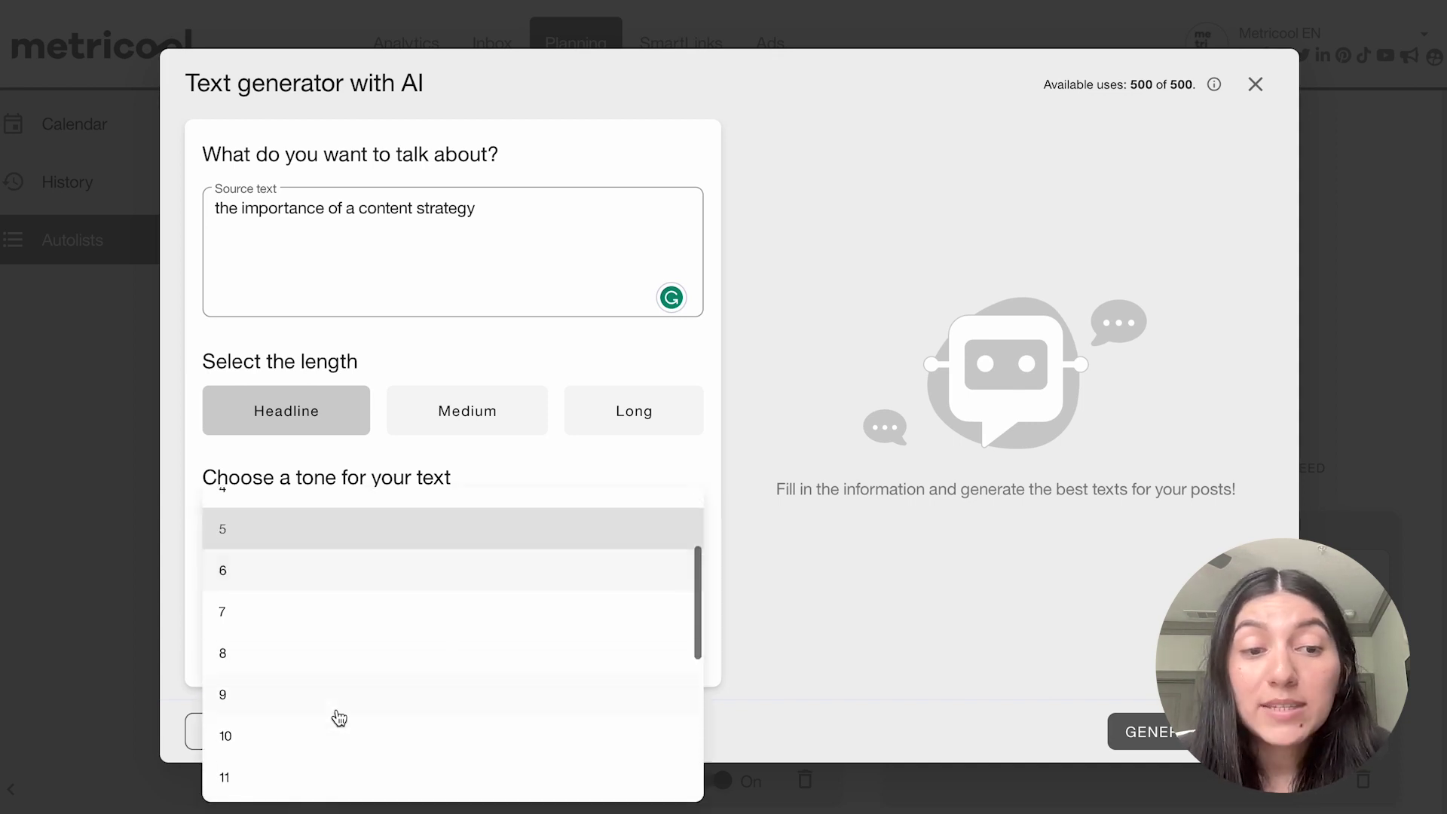
scroll(339, 718, up, 1)
scroll(339, 718, up, 3)
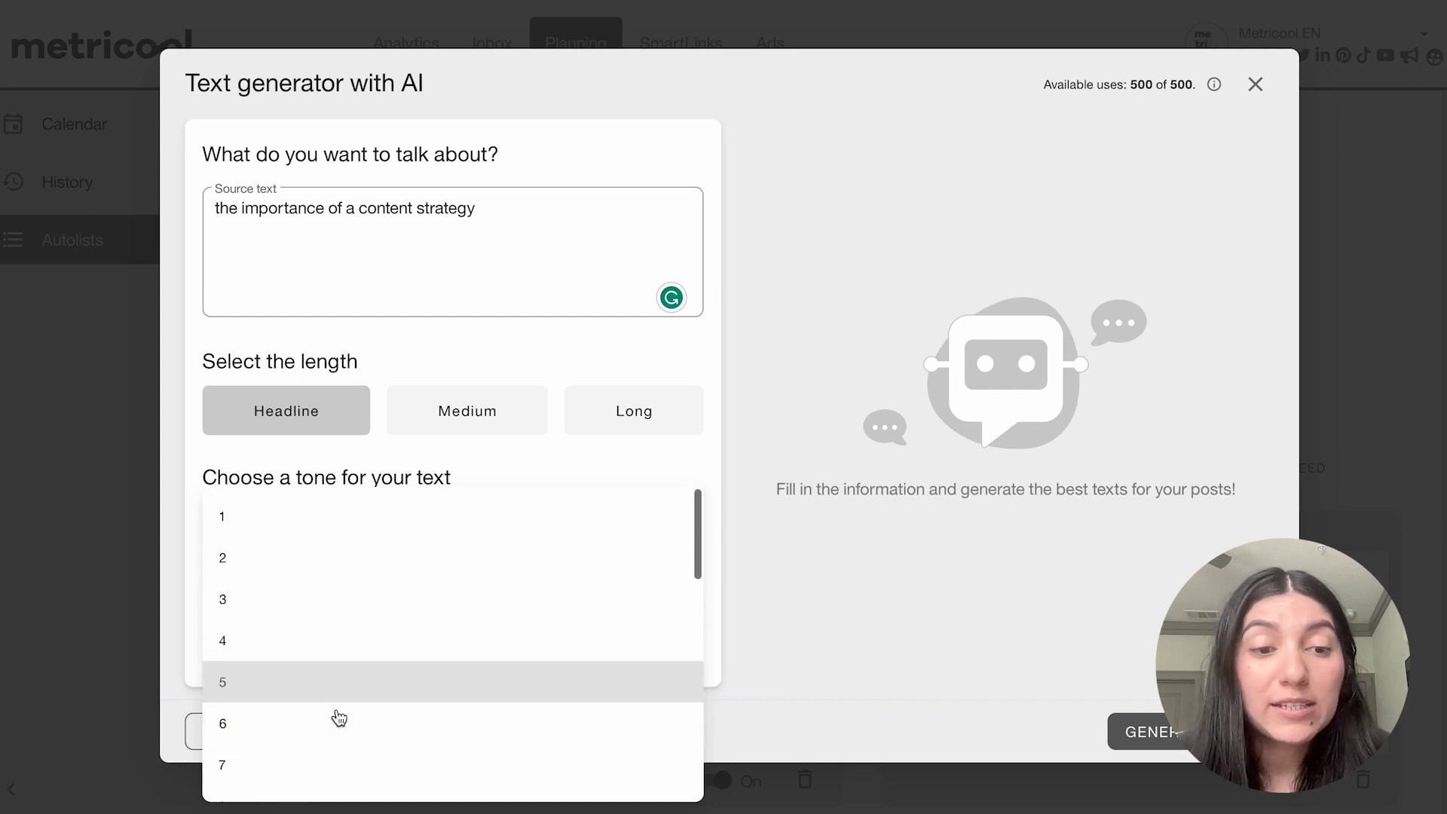
click(261, 678)
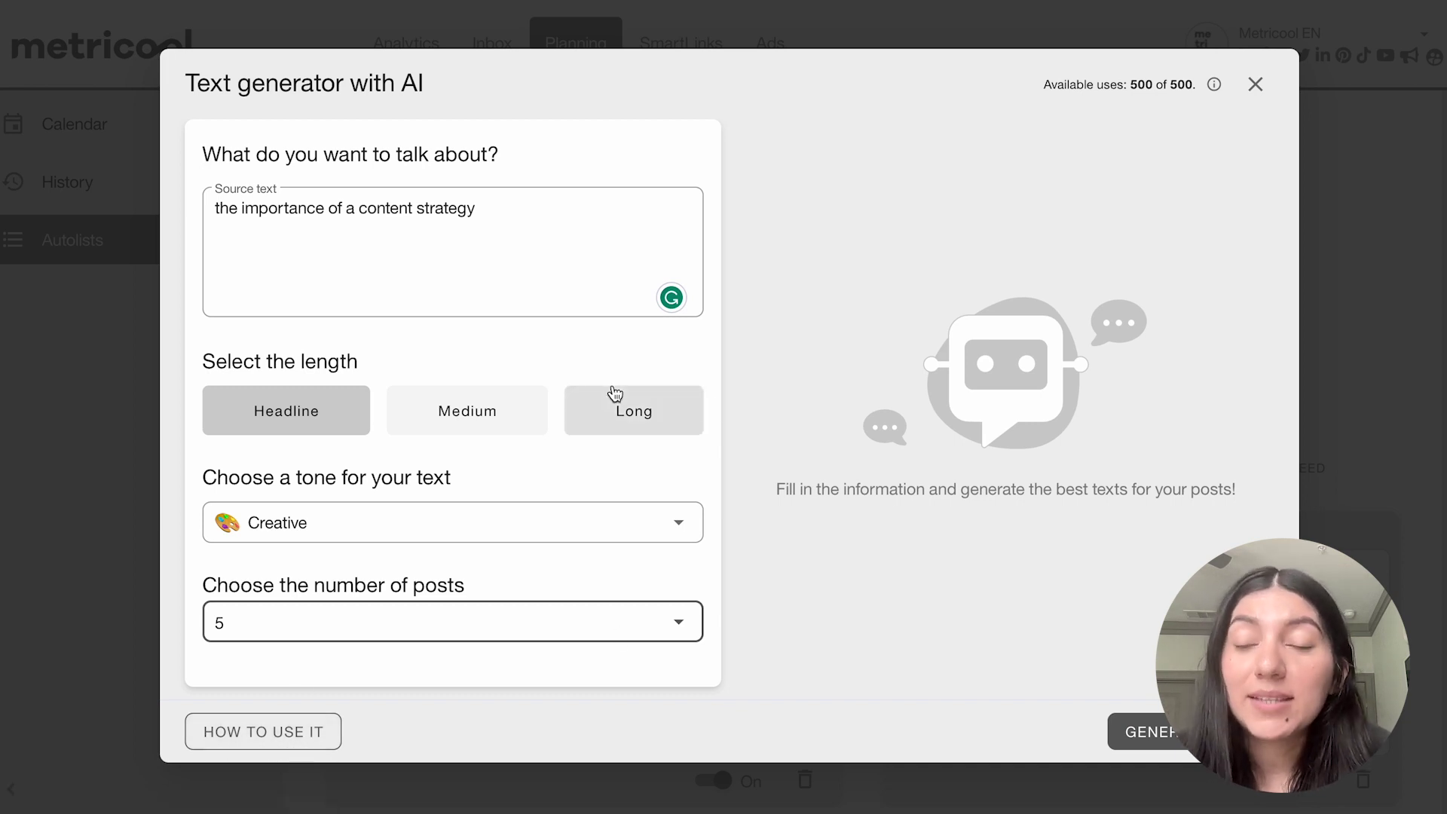
Generate the AI texts, use them in the autolist and review the resulting posts.
click(1159, 732)
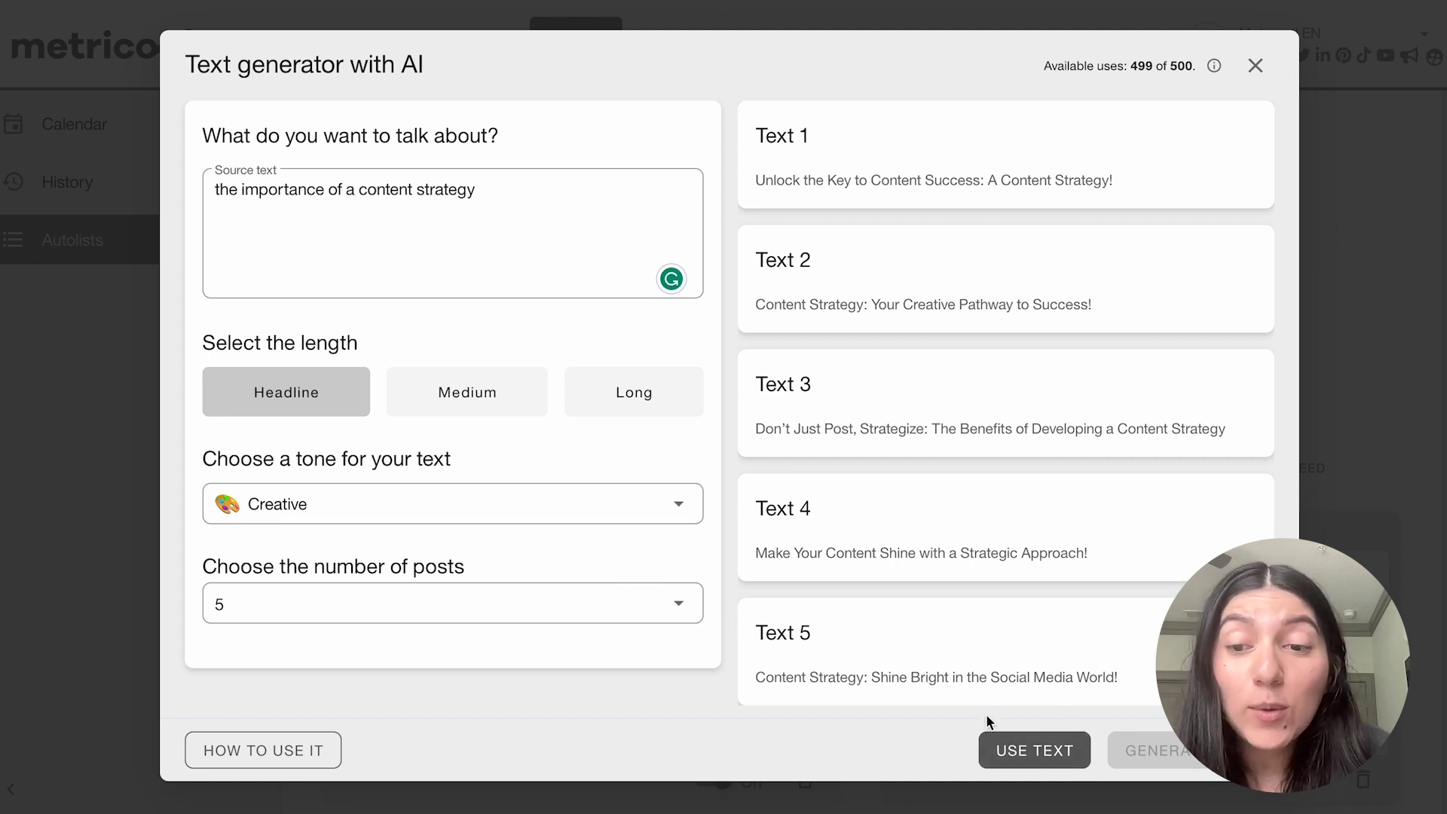
click(1033, 760)
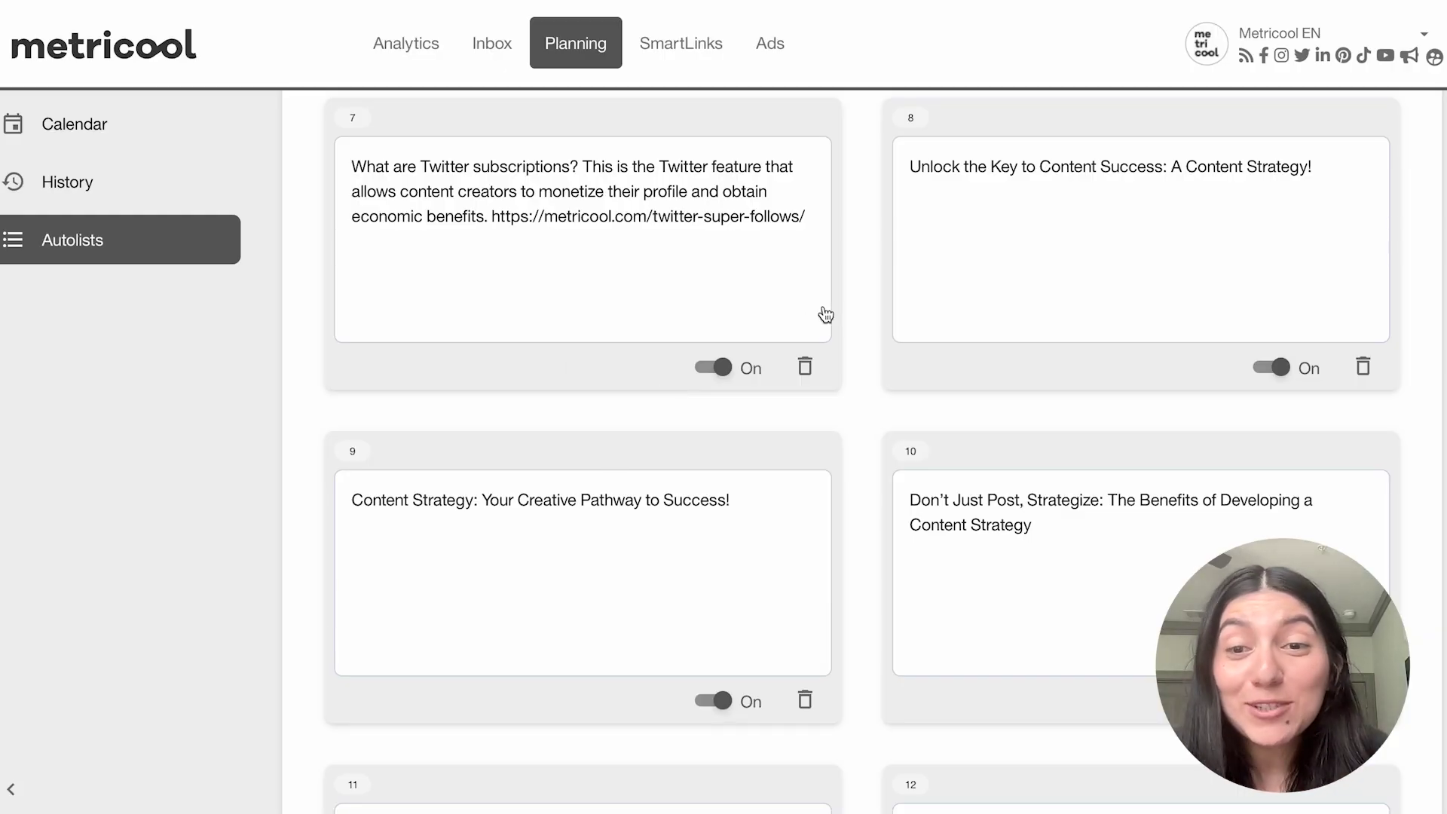
scroll(1116, 715, down, 3)
scroll(1118, 723, up, 4)
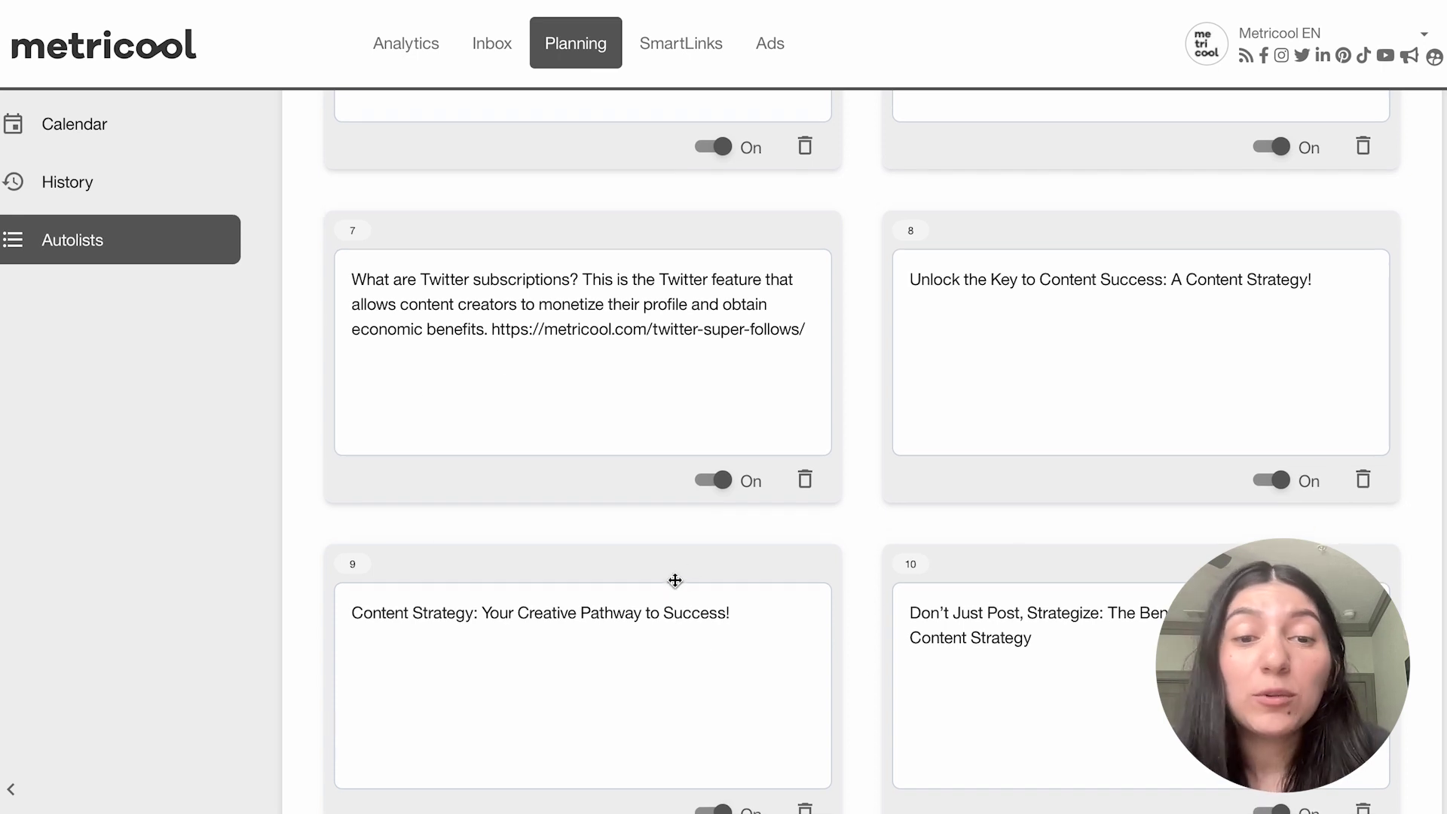
scroll(717, 656, down, 8)
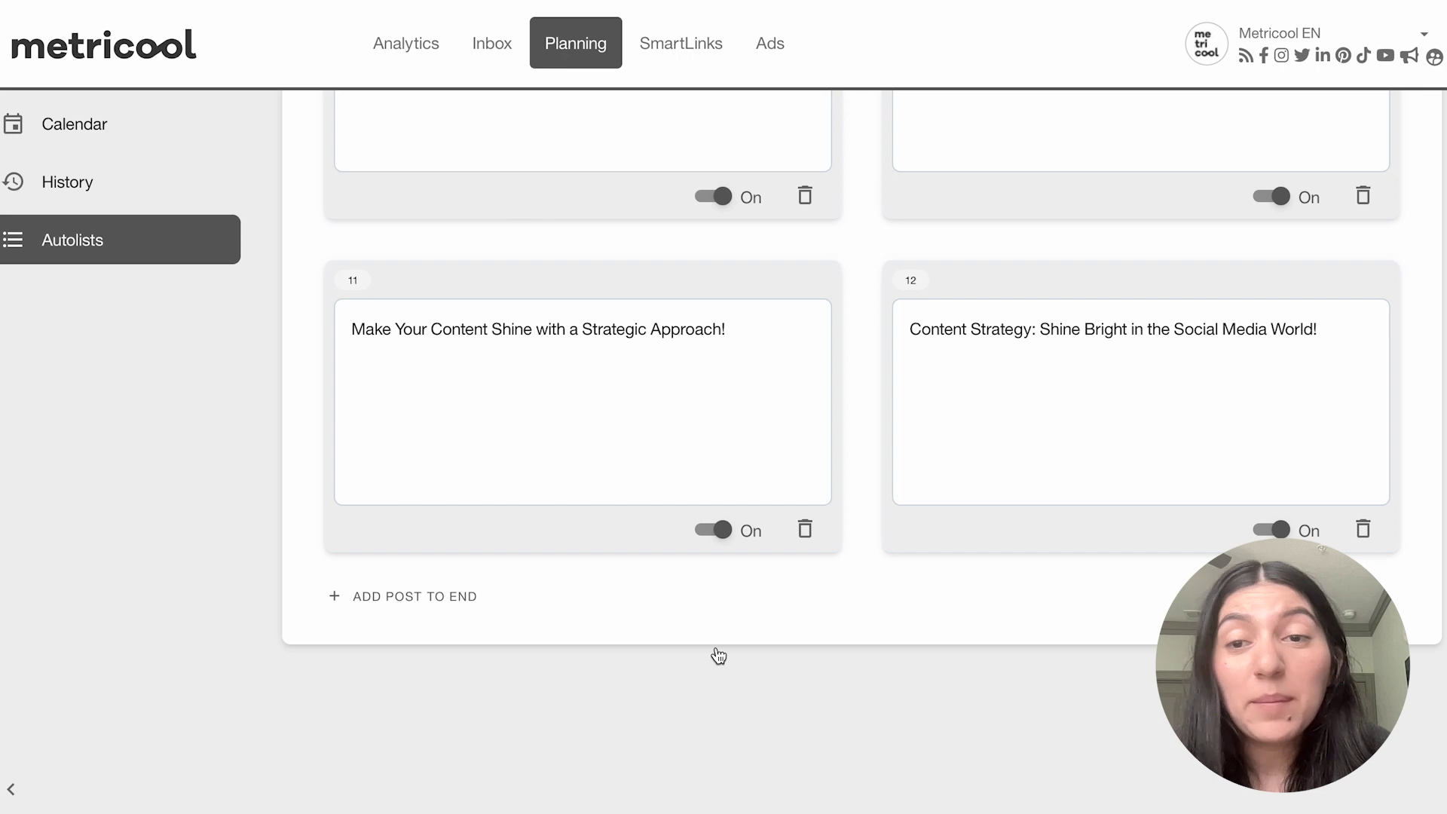
scroll(717, 656, up, 9)
scroll(719, 655, up, 11)
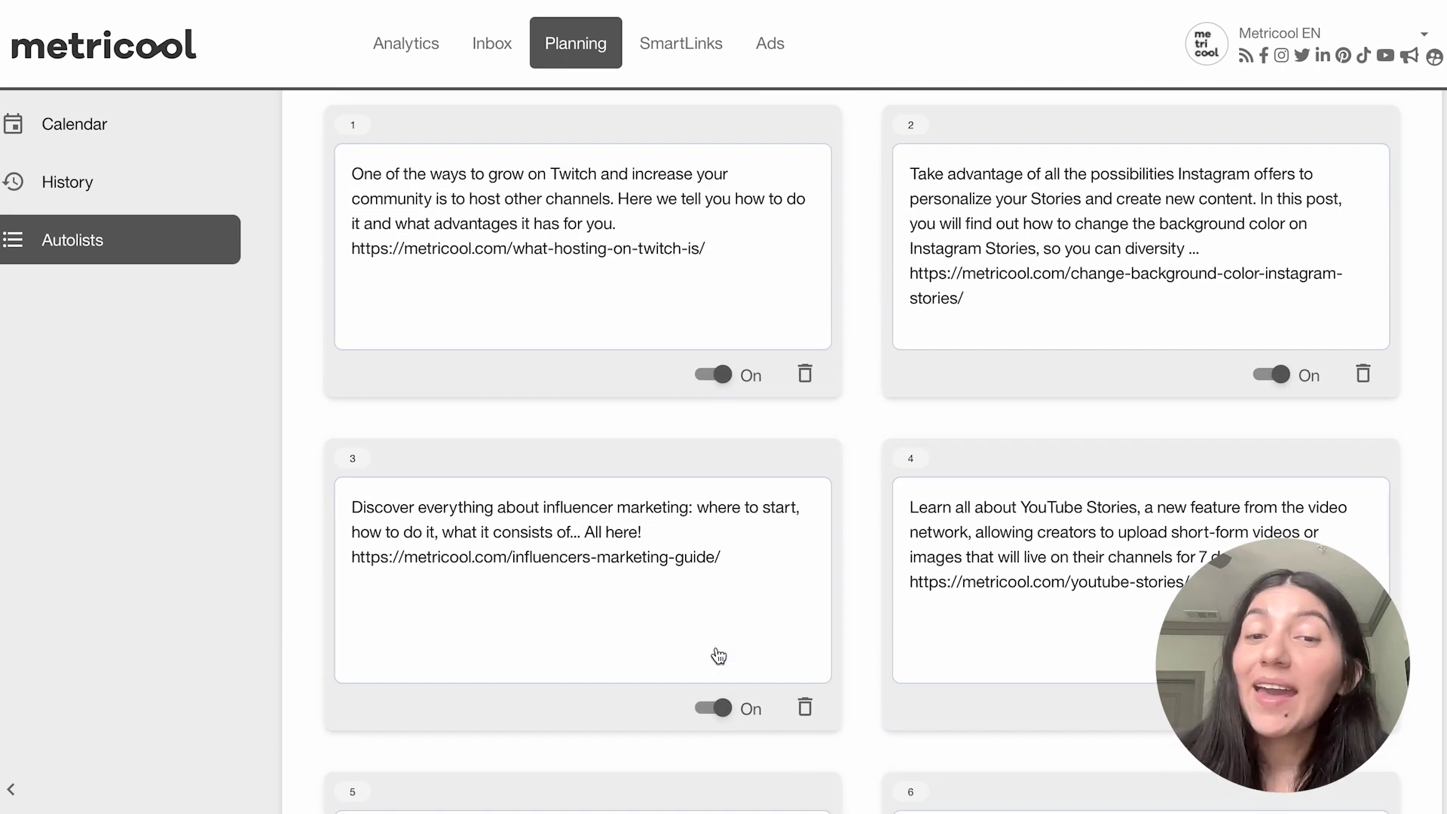
scroll(719, 656, up, 6)
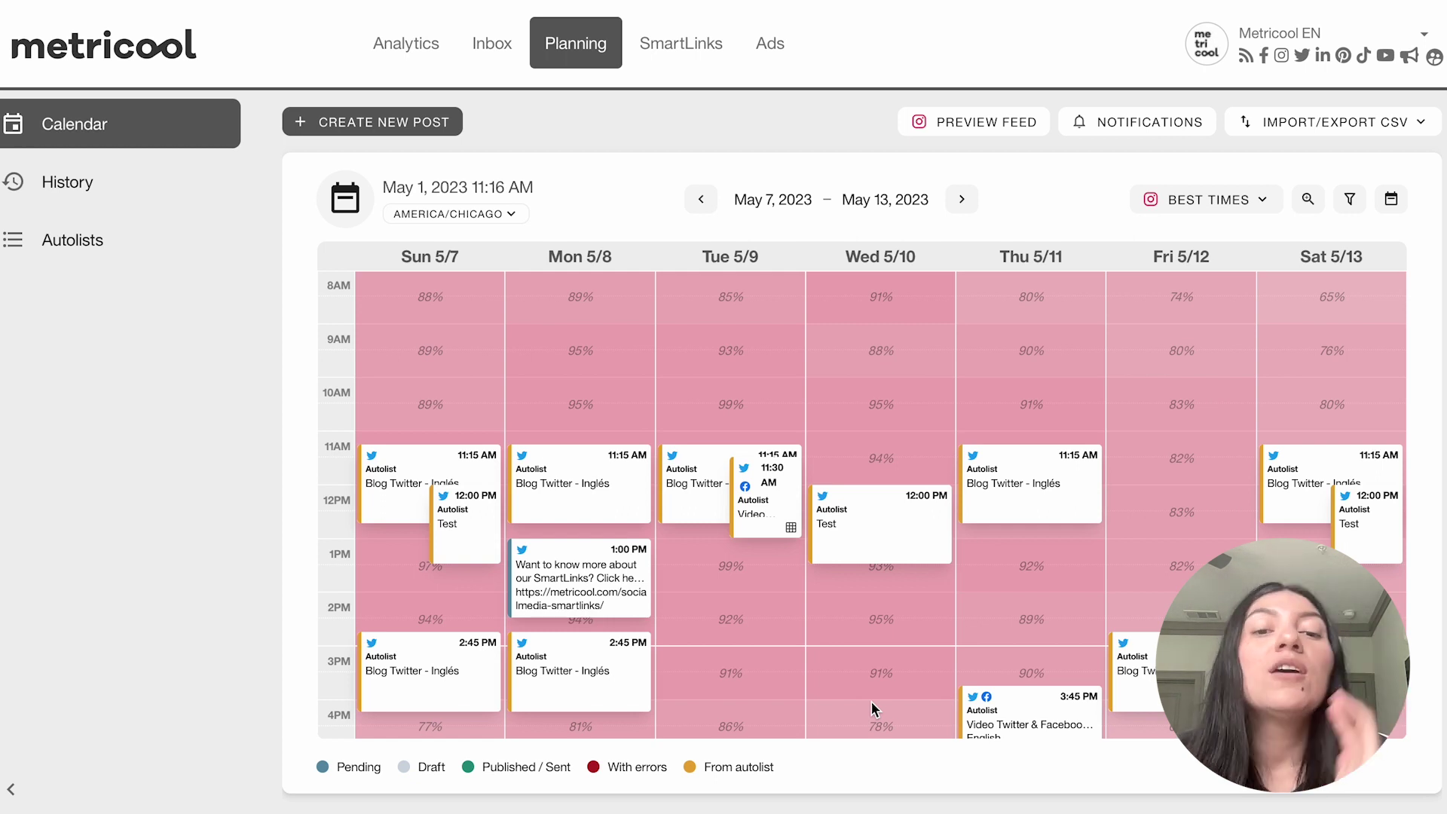
Open the SmartLinks post scheduled for May 8 at 1:00 PM, copy its link and remove it from the text.
mouse_move(598, 582)
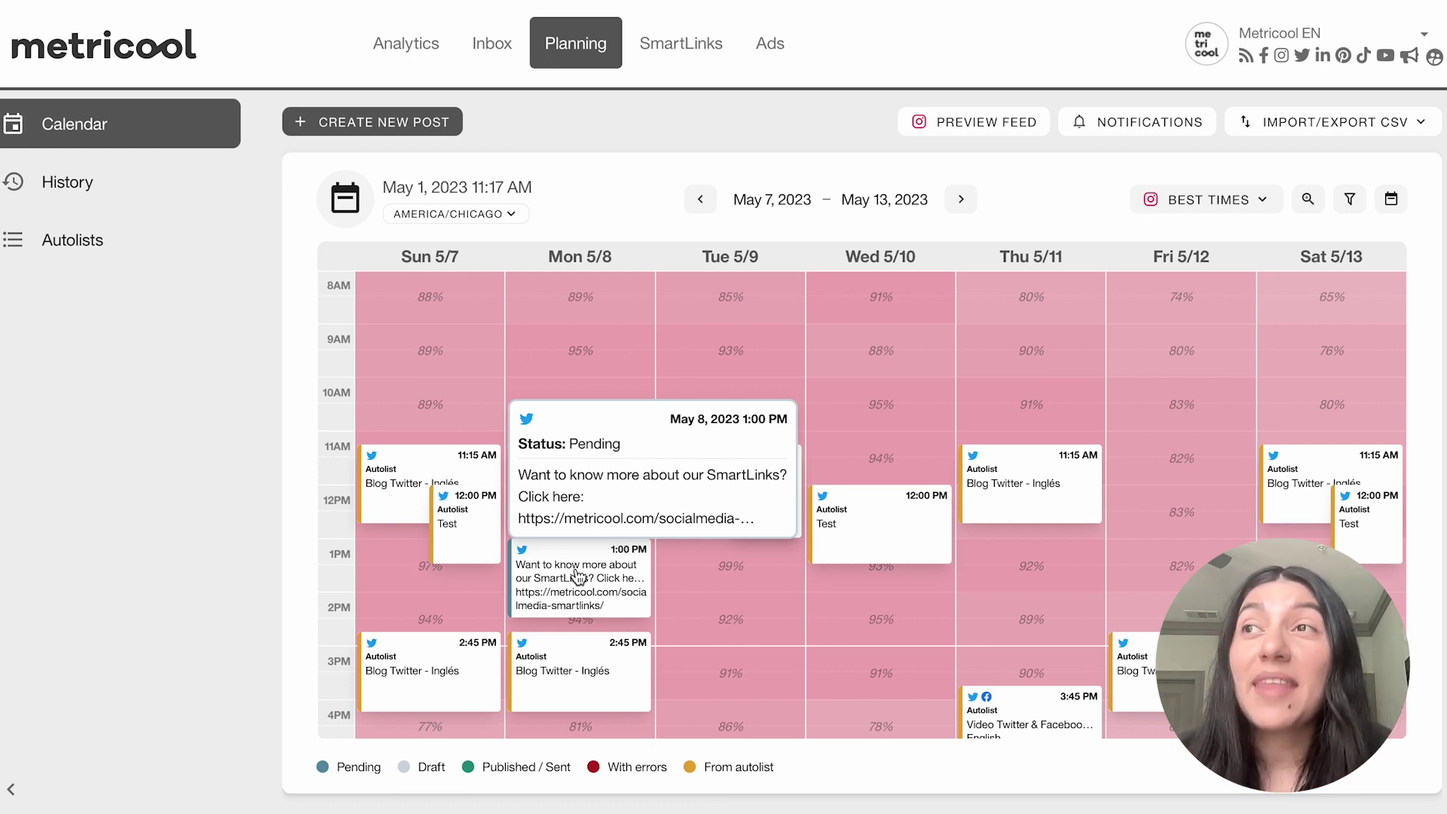
click(579, 577)
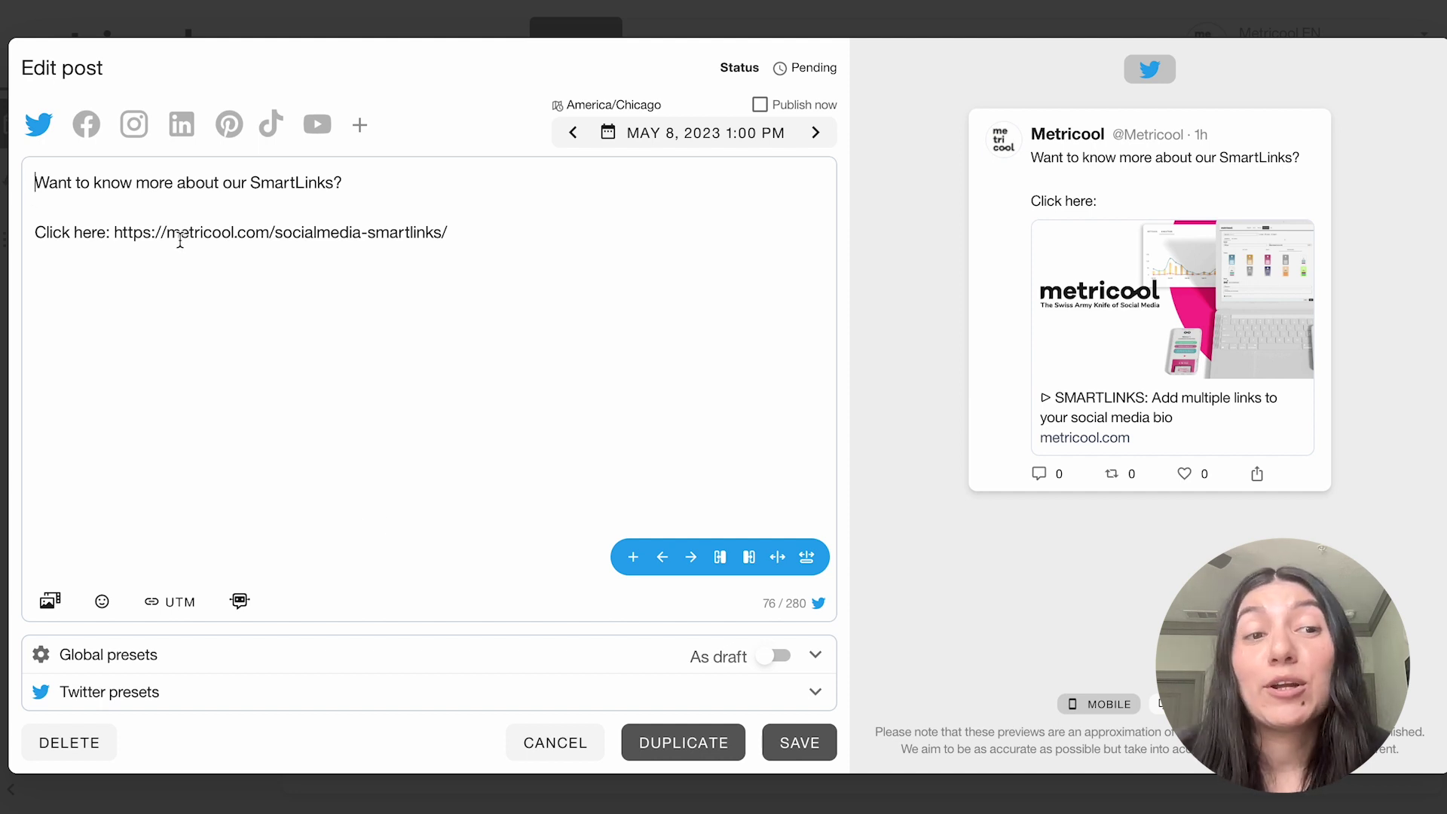
drag(114, 233, 468, 226)
key(ctrl+c)
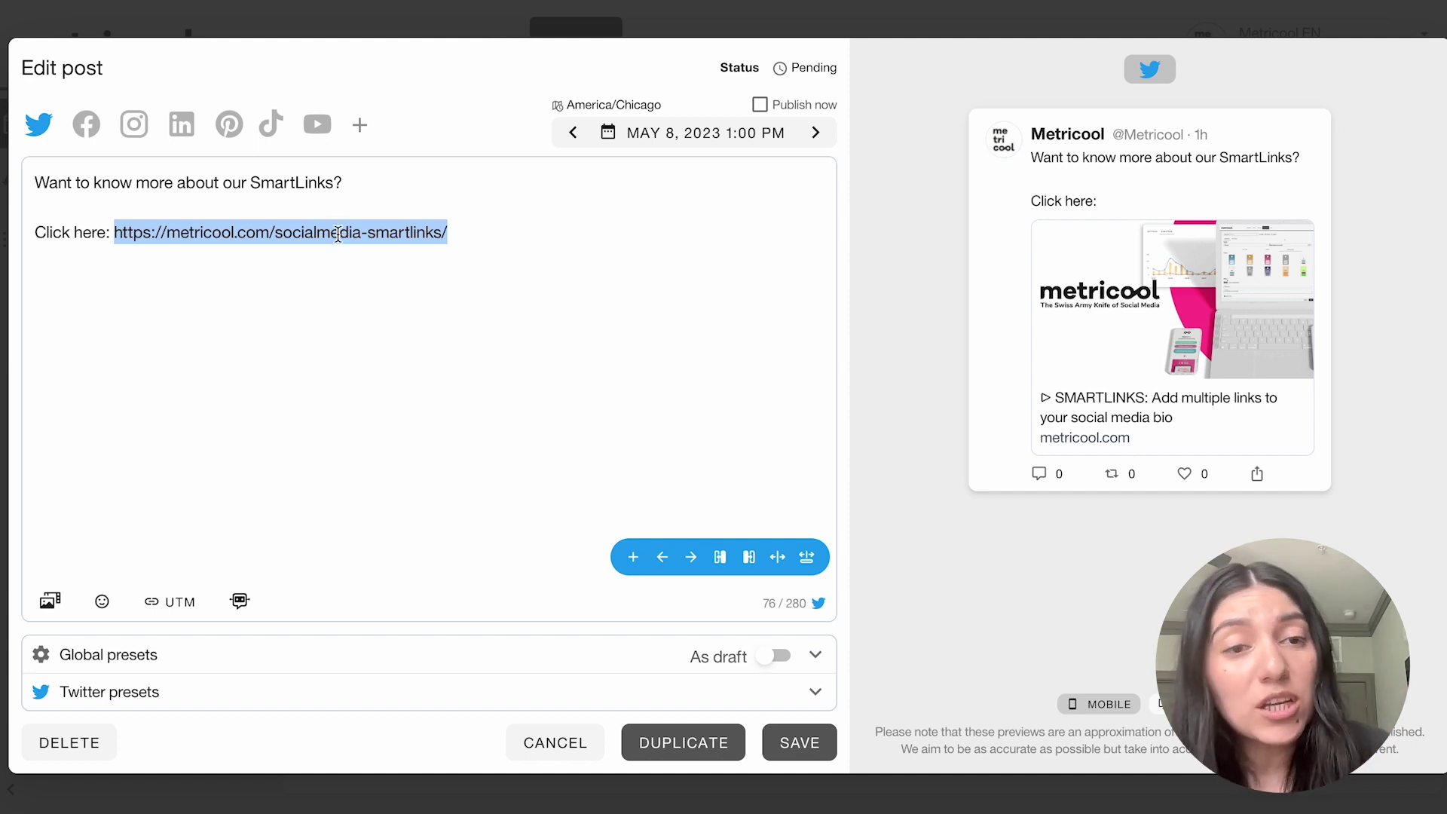
key(BackSpace)
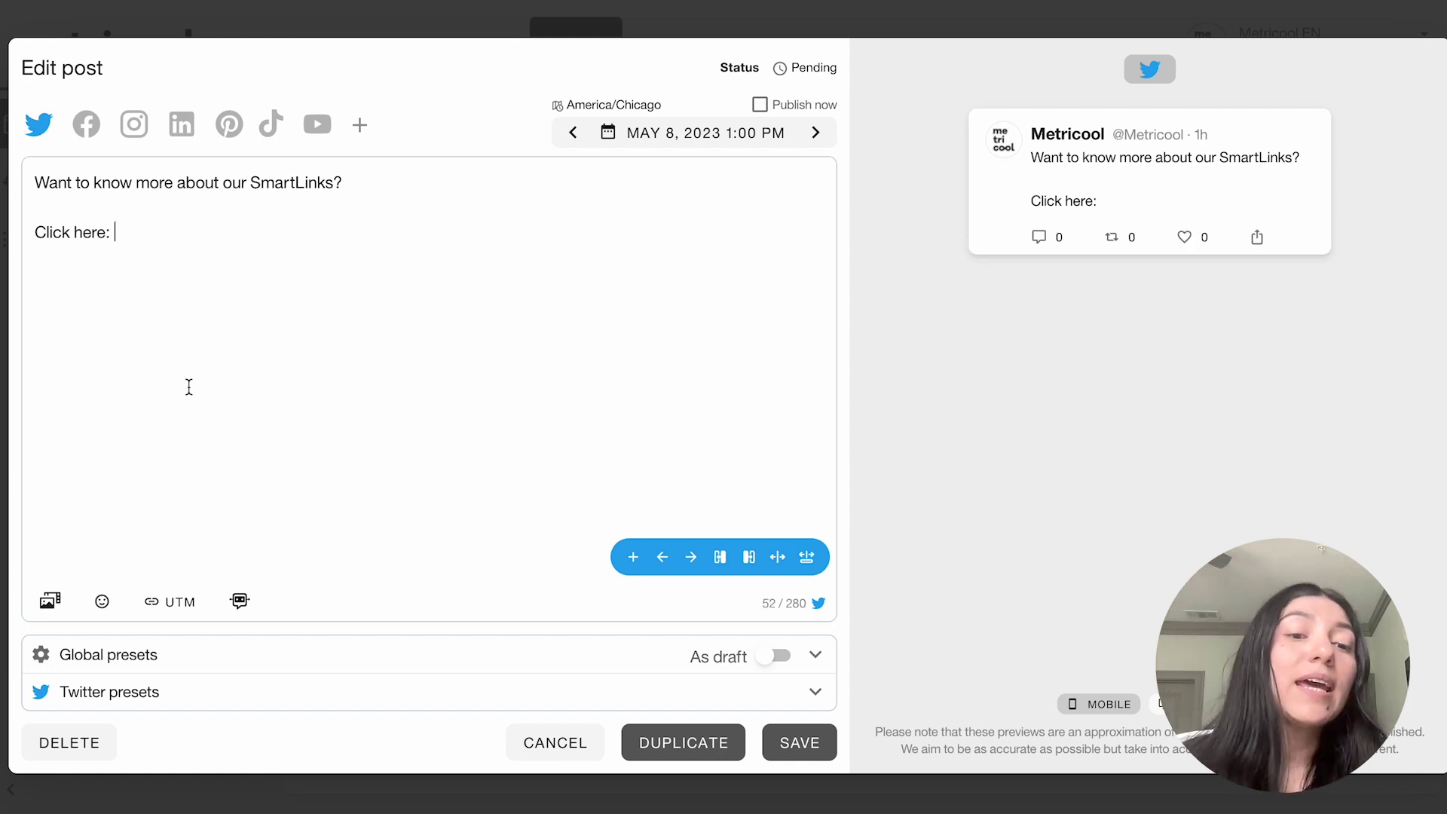
Open the UTM URL generator for the post and clear the campaign name, medium, source and website URL.
click(188, 619)
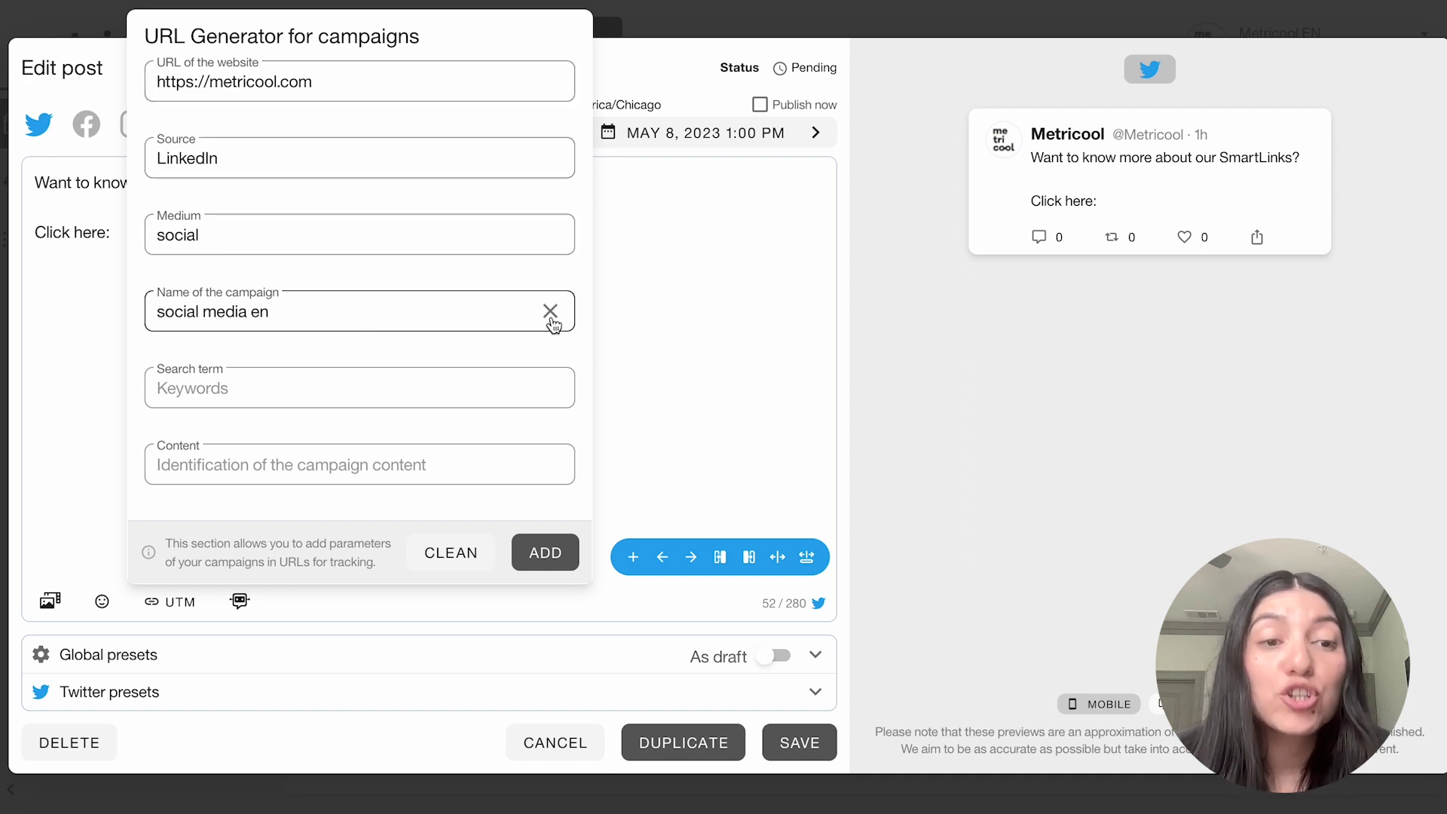
click(550, 311)
click(551, 234)
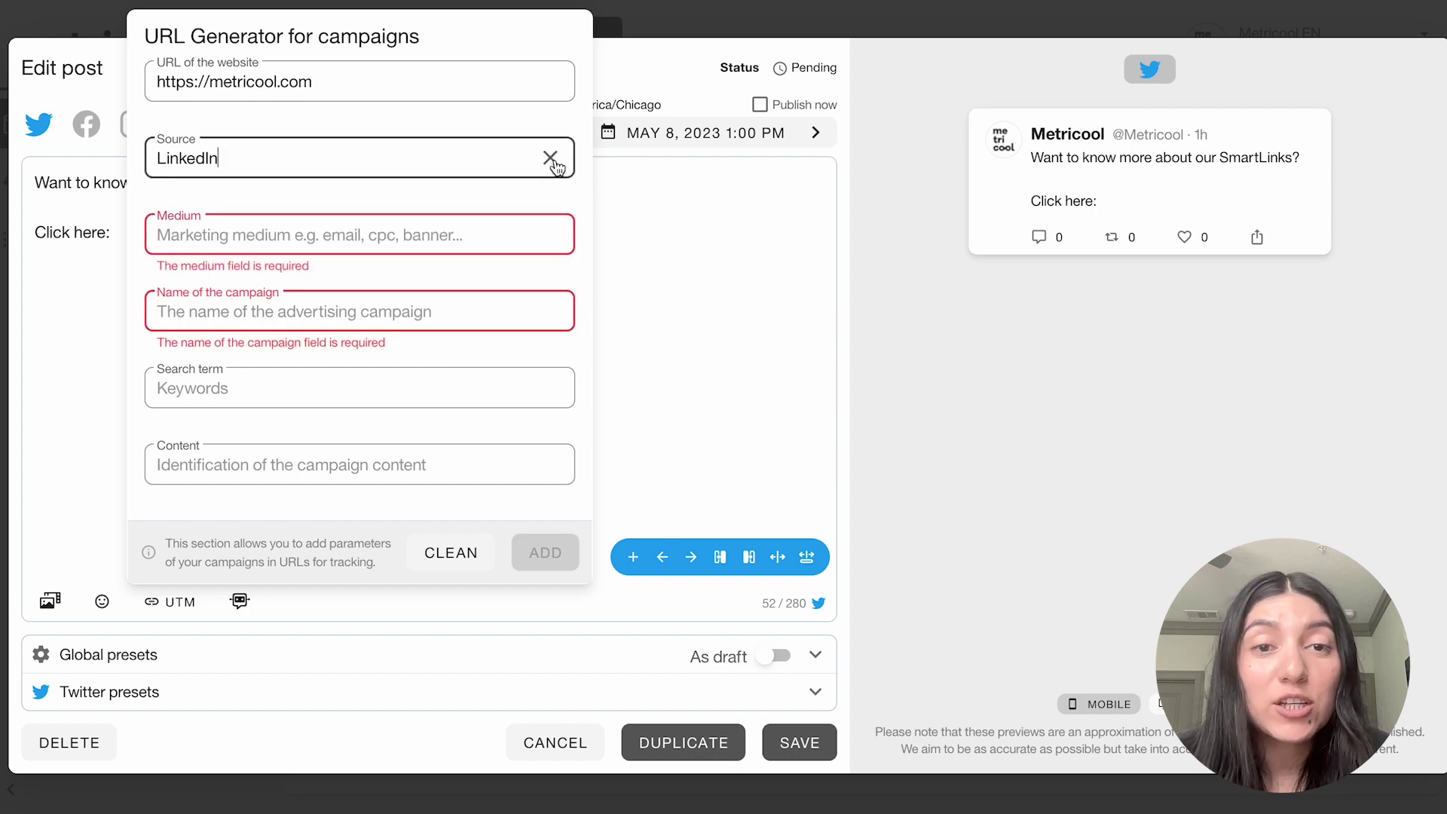
click(550, 158)
click(550, 82)
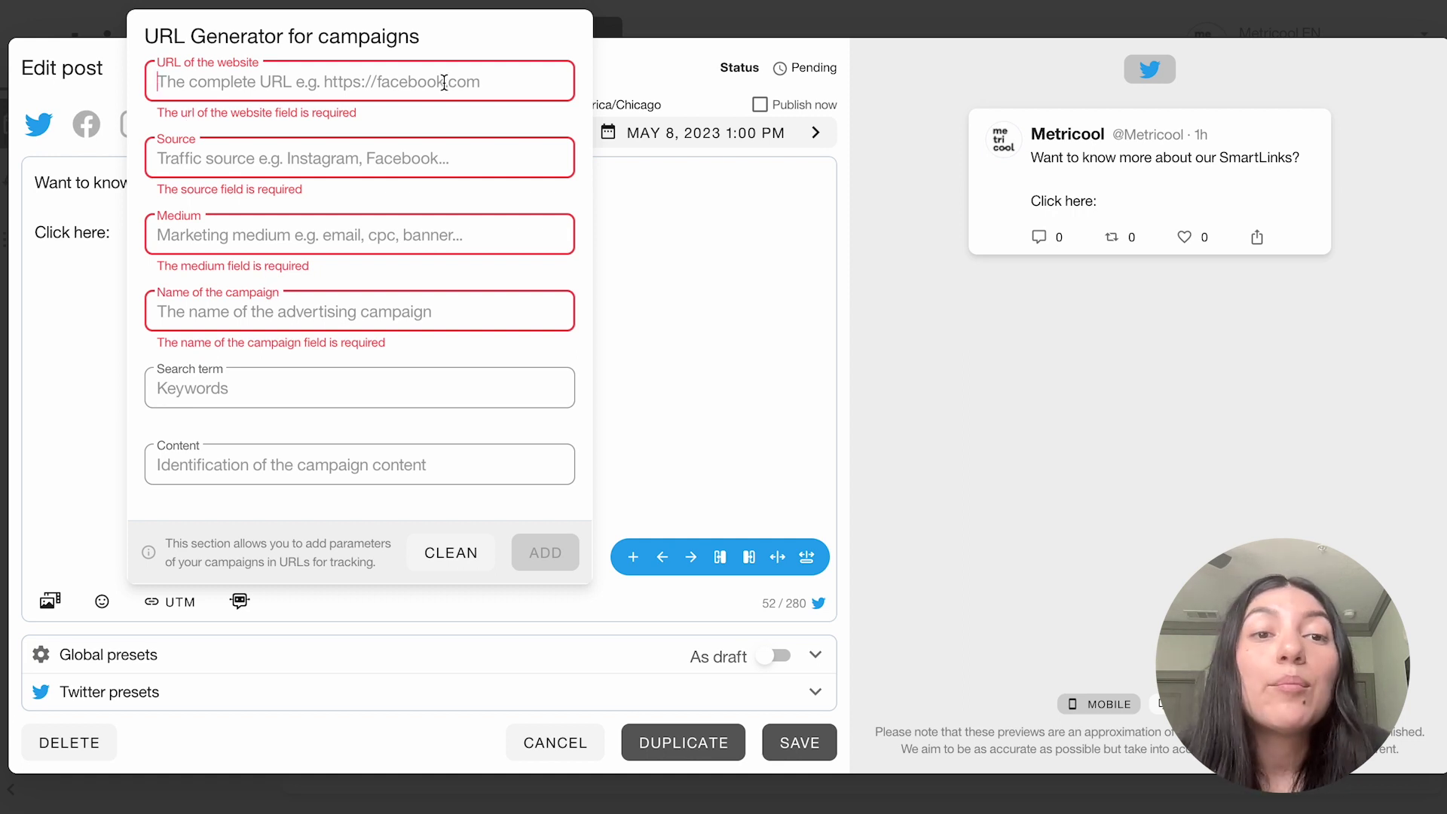
click(379, 89)
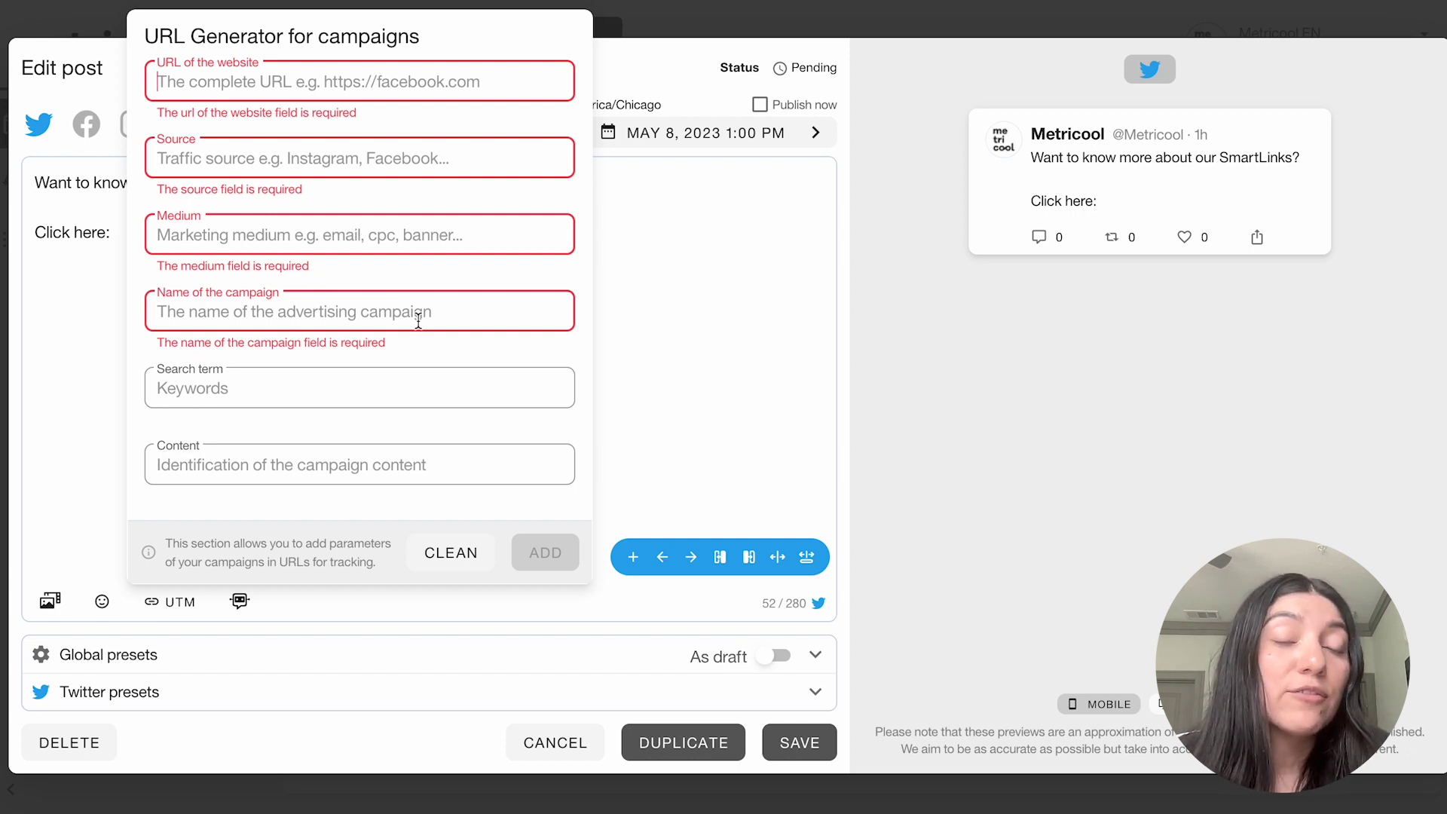
click(208, 83)
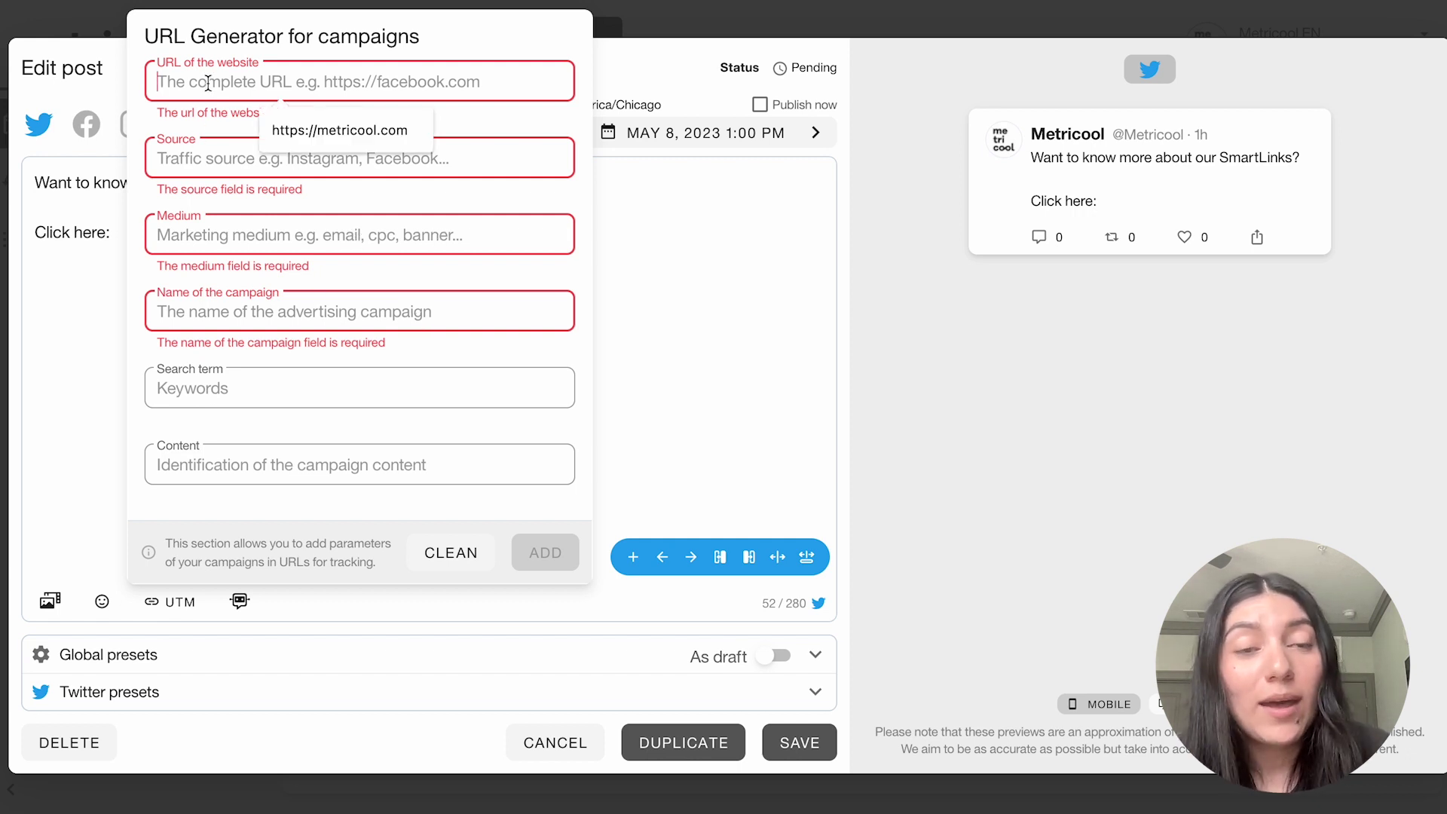
key(ctrl+v)
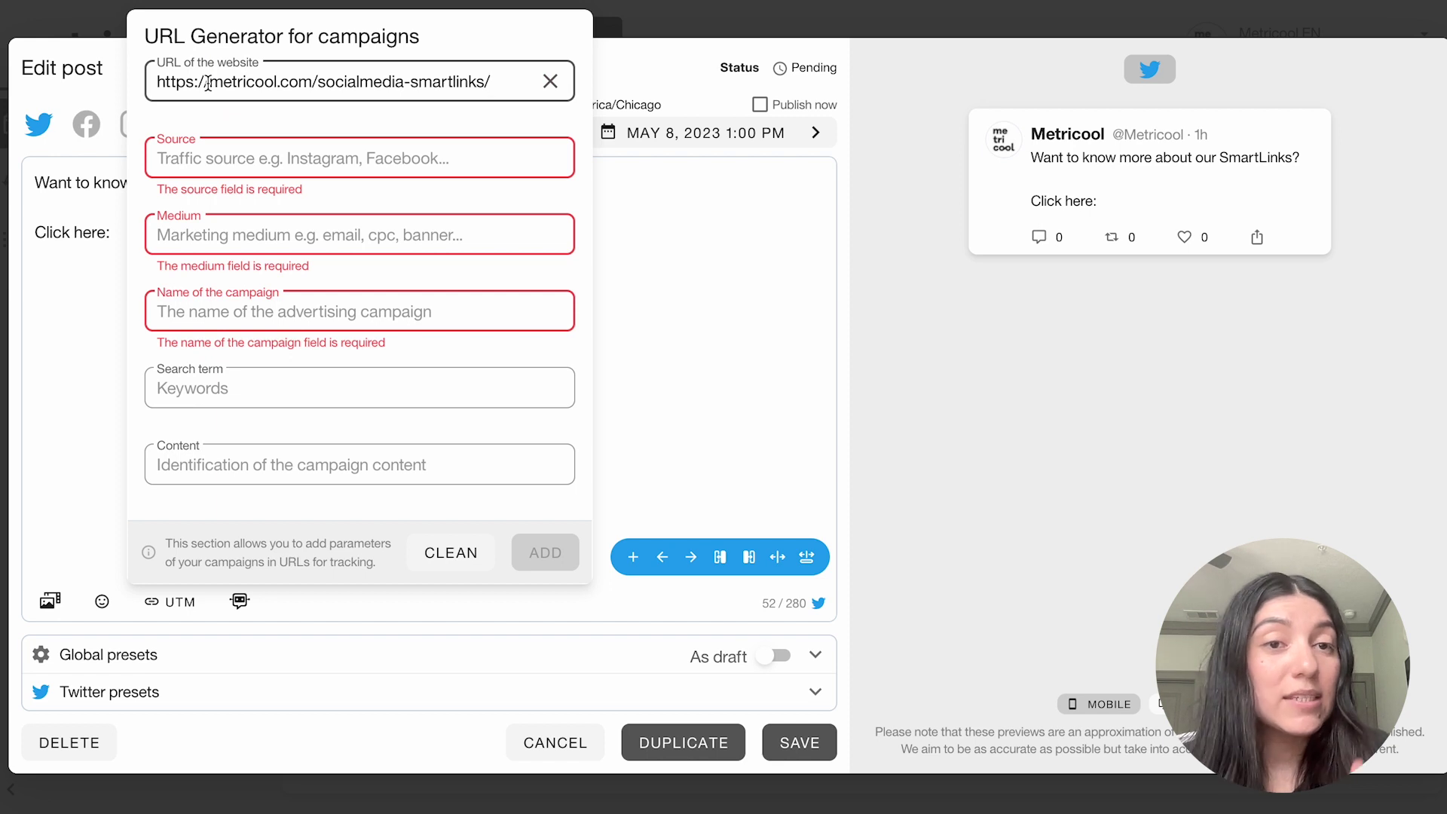
click(205, 161)
text(Twitter)
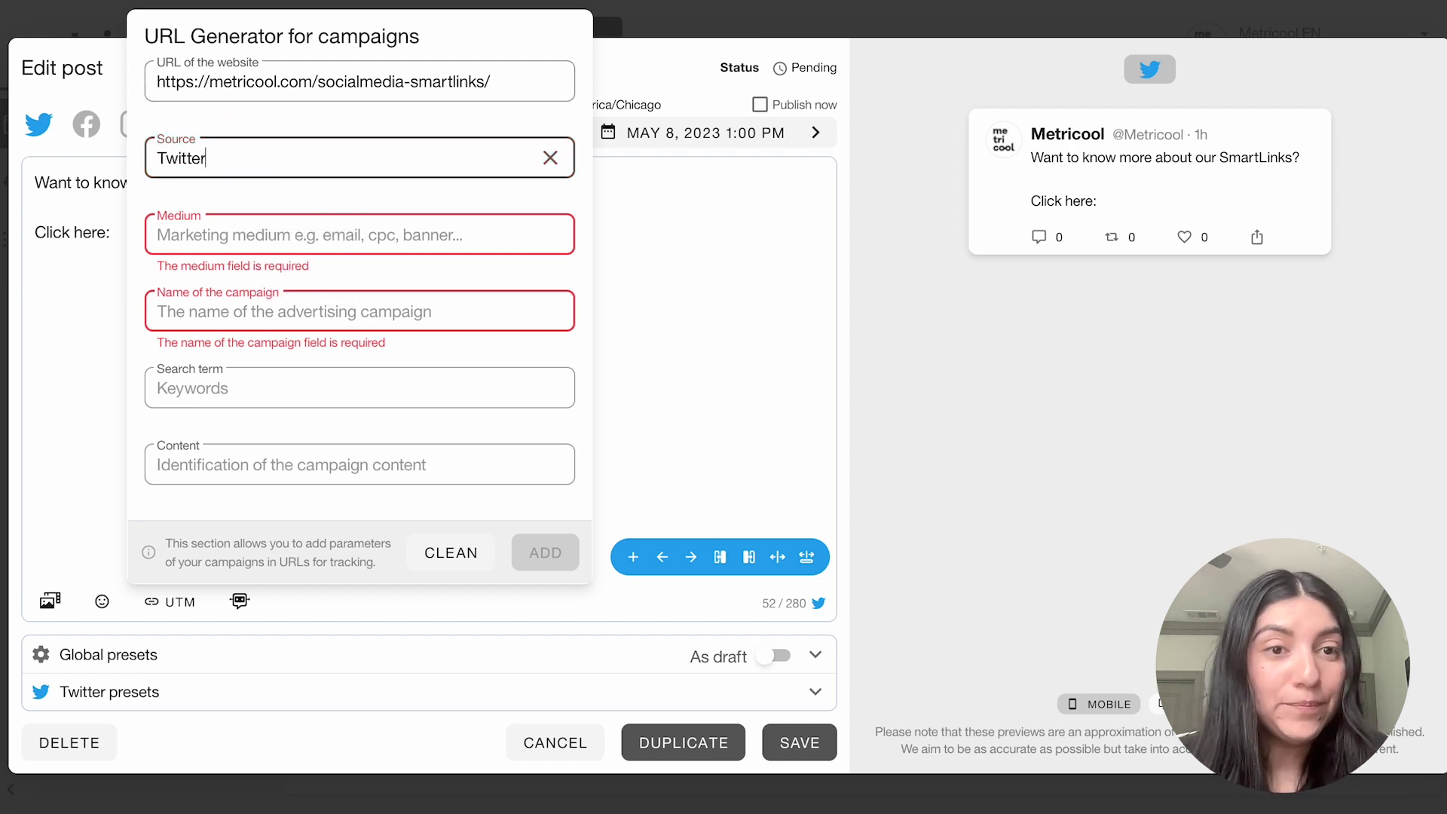
Set the campaign link's medium to "social media" and its campaign name to "social media en".
click(209, 240)
text(soc)
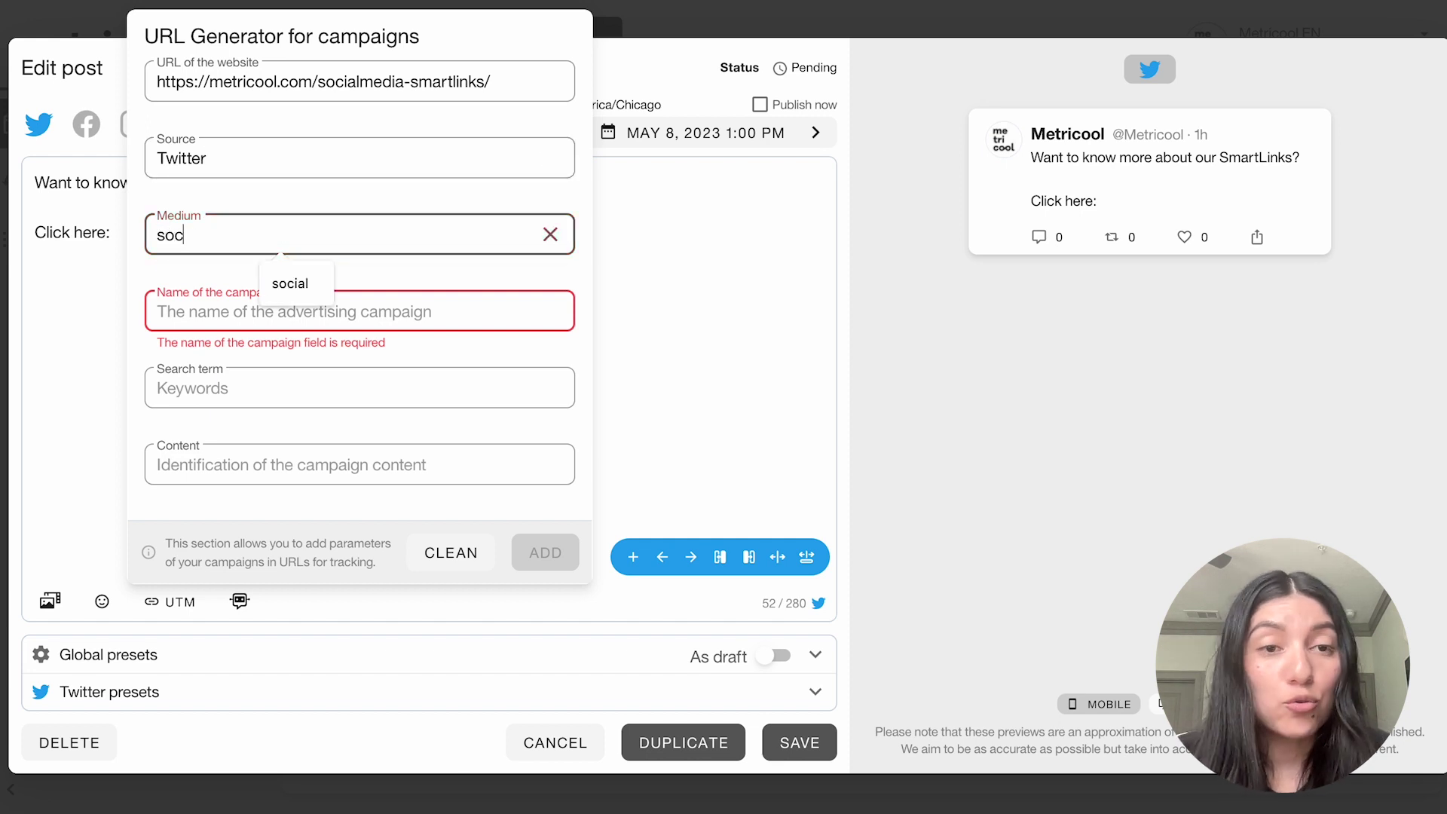
text(ial media)
click(226, 324)
text(s)
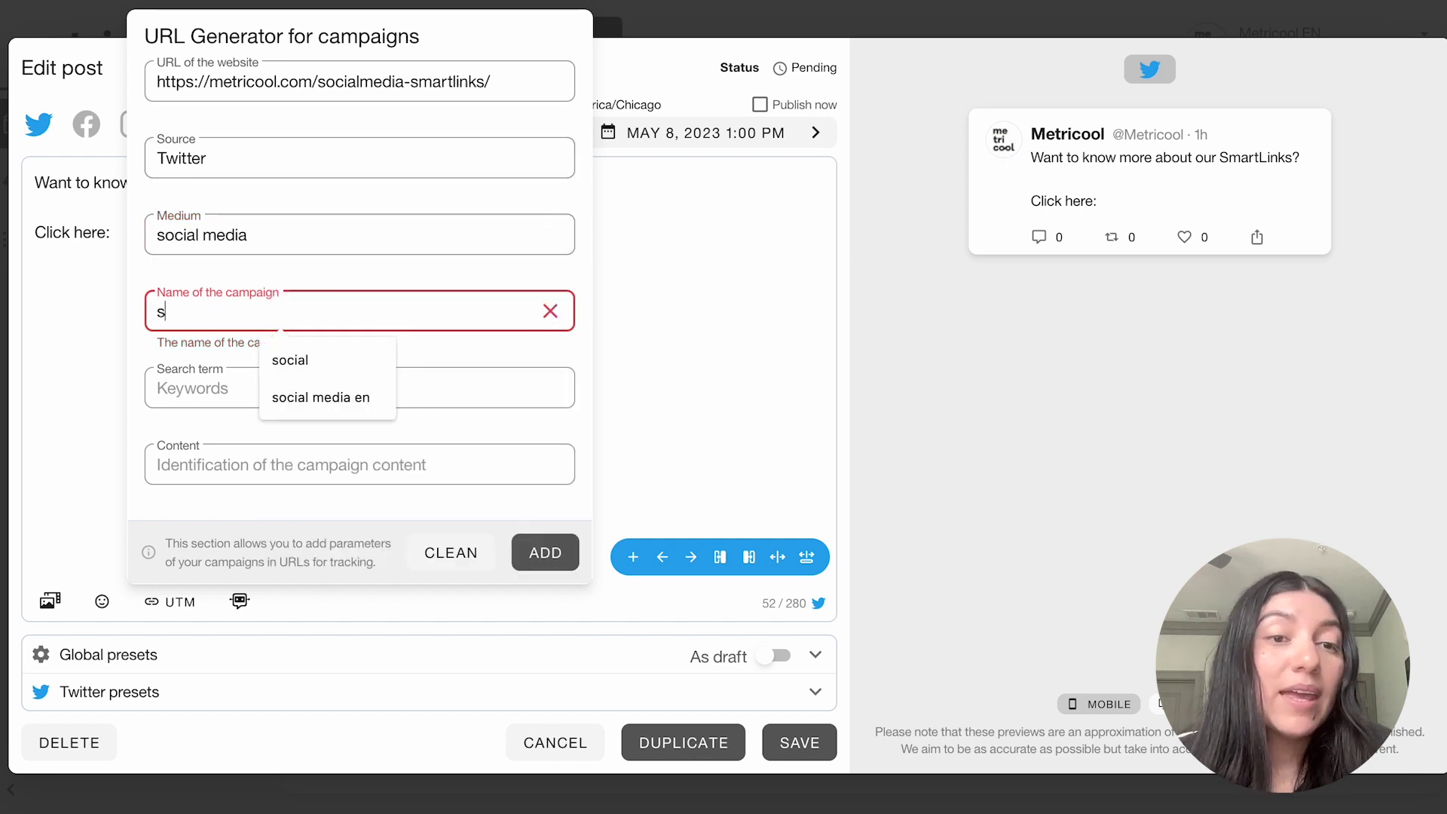
text(ocial)
click(310, 366)
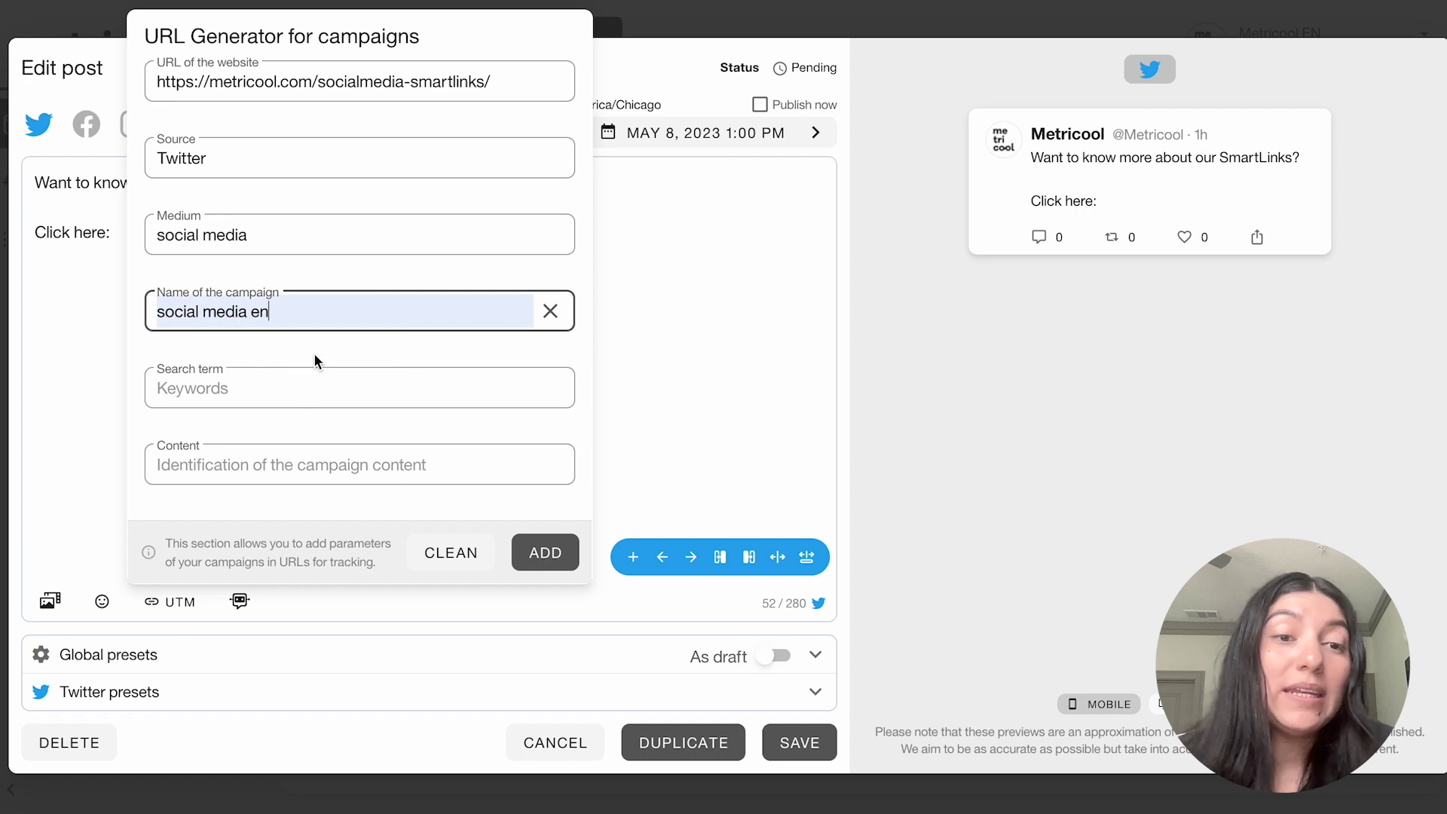
Add the generated UTM link to the post text and tidy the spacing at "Click here:".
click(545, 558)
click(117, 233)
key(BackSpace)
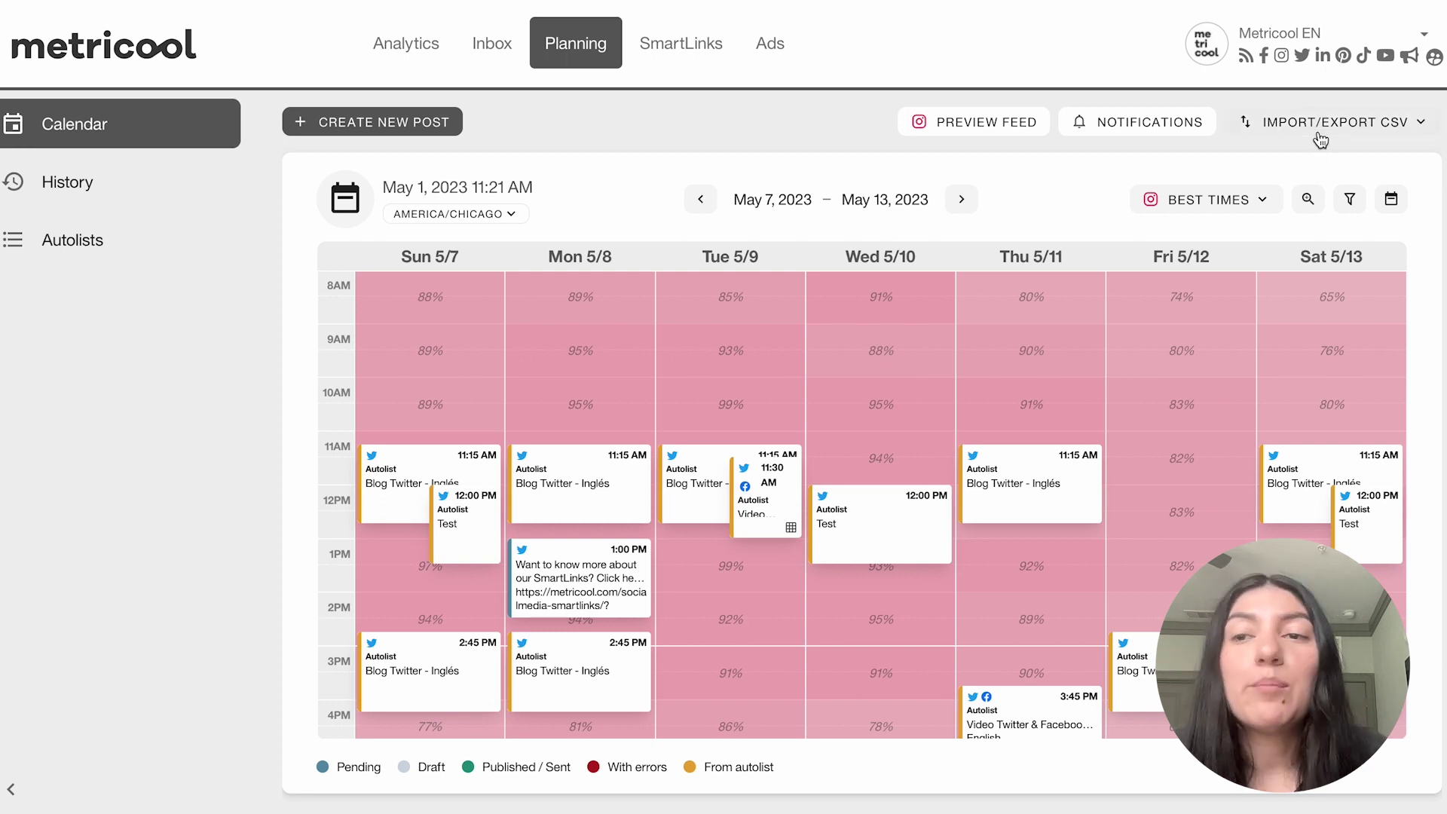
click(1422, 125)
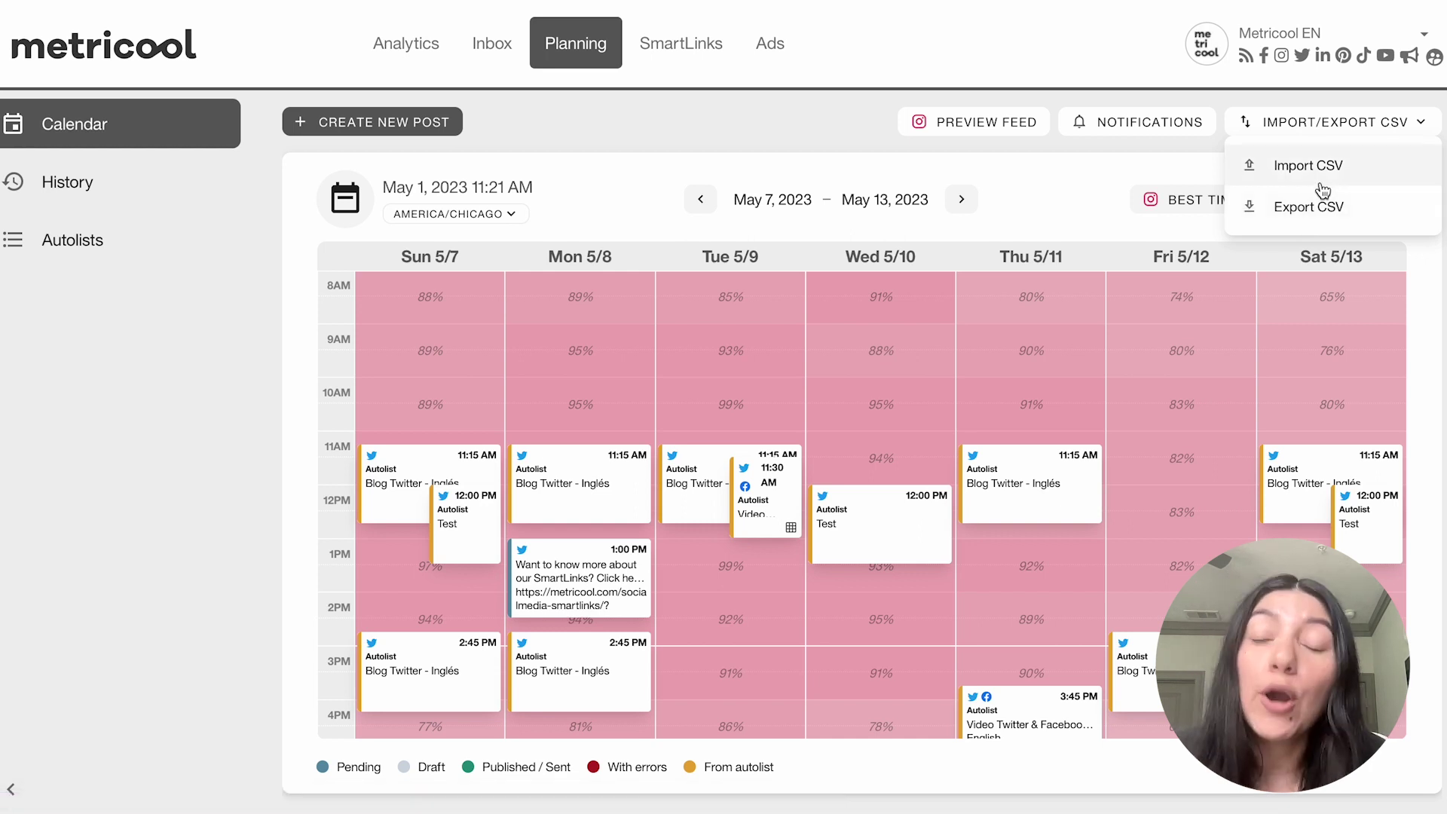
click(729, 401)
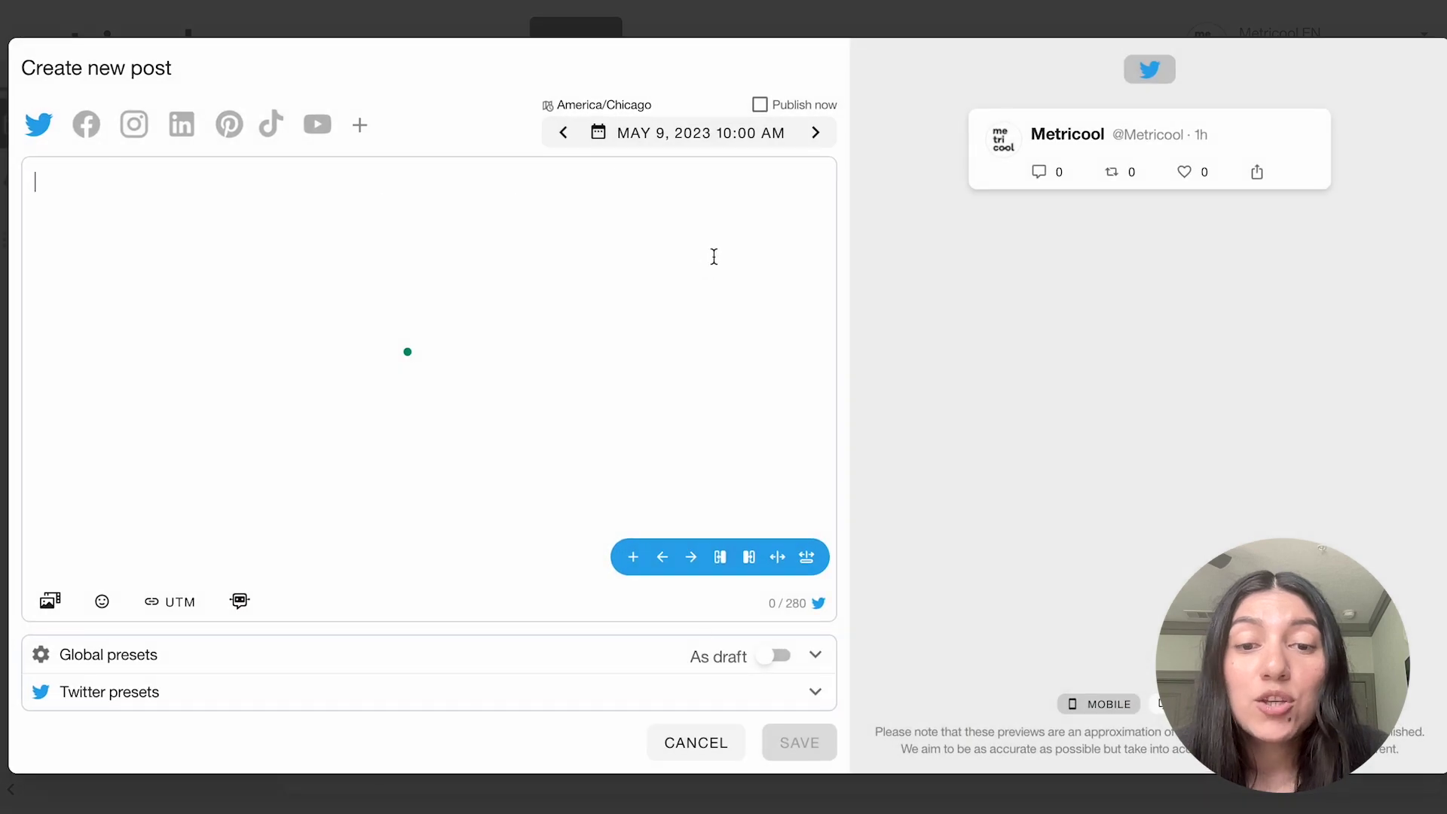
click(693, 741)
click(659, 440)
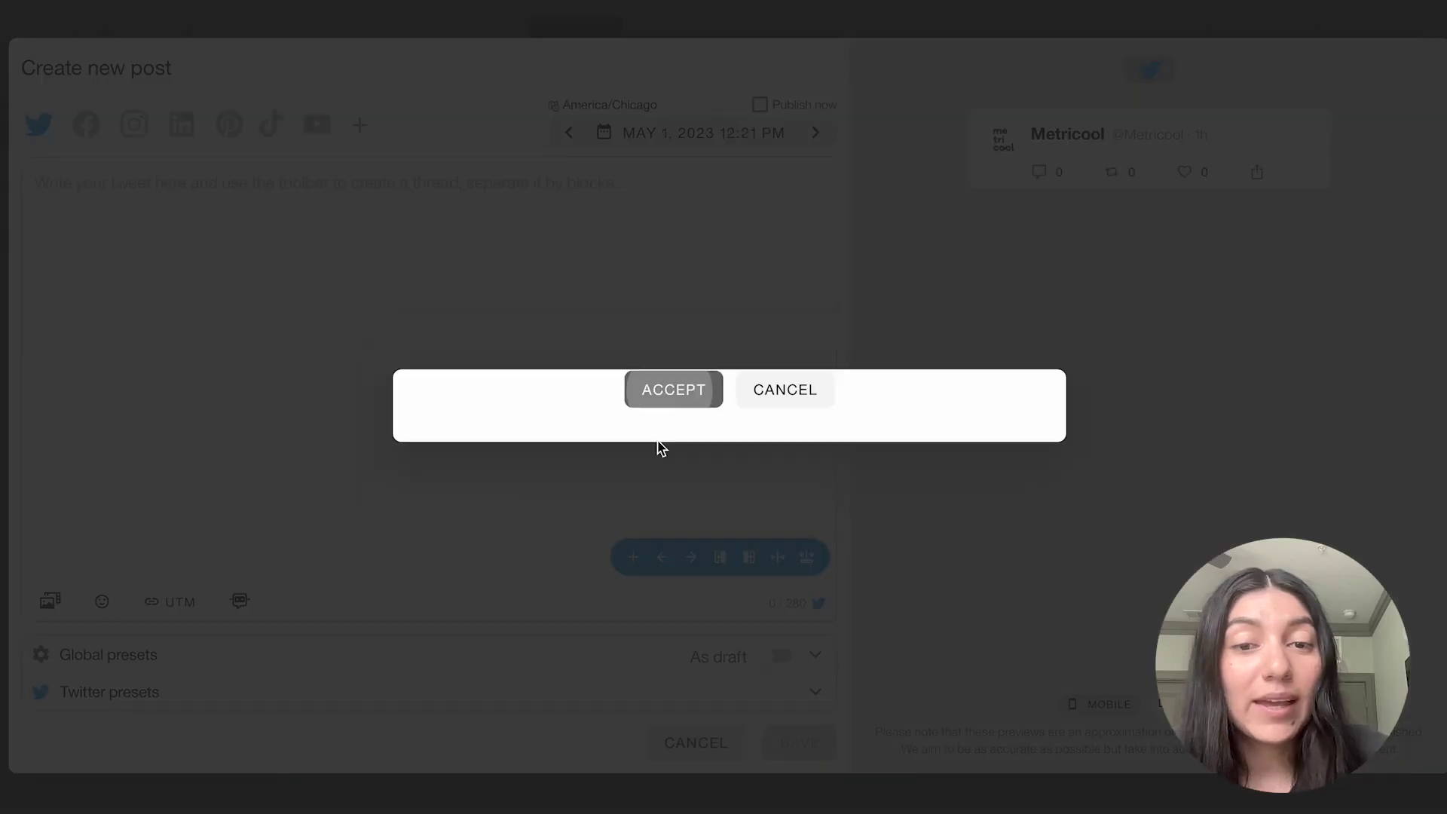
click(700, 200)
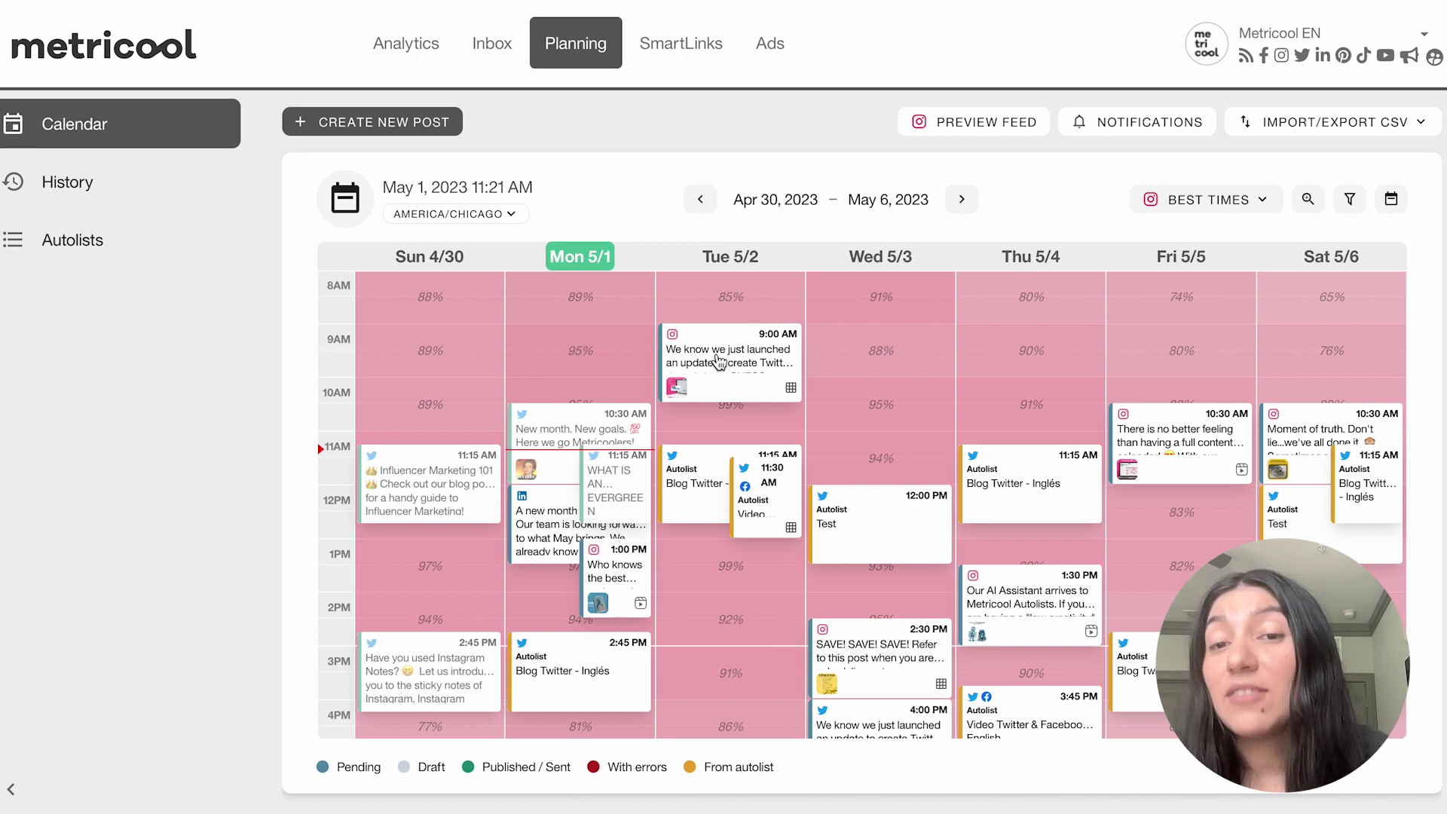
click(962, 200)
Start a CSV import of posts with the "EN Calendario Editorial" file ending in 1_05.csv from the Downloads folder.
click(1245, 121)
click(1275, 165)
click(557, 509)
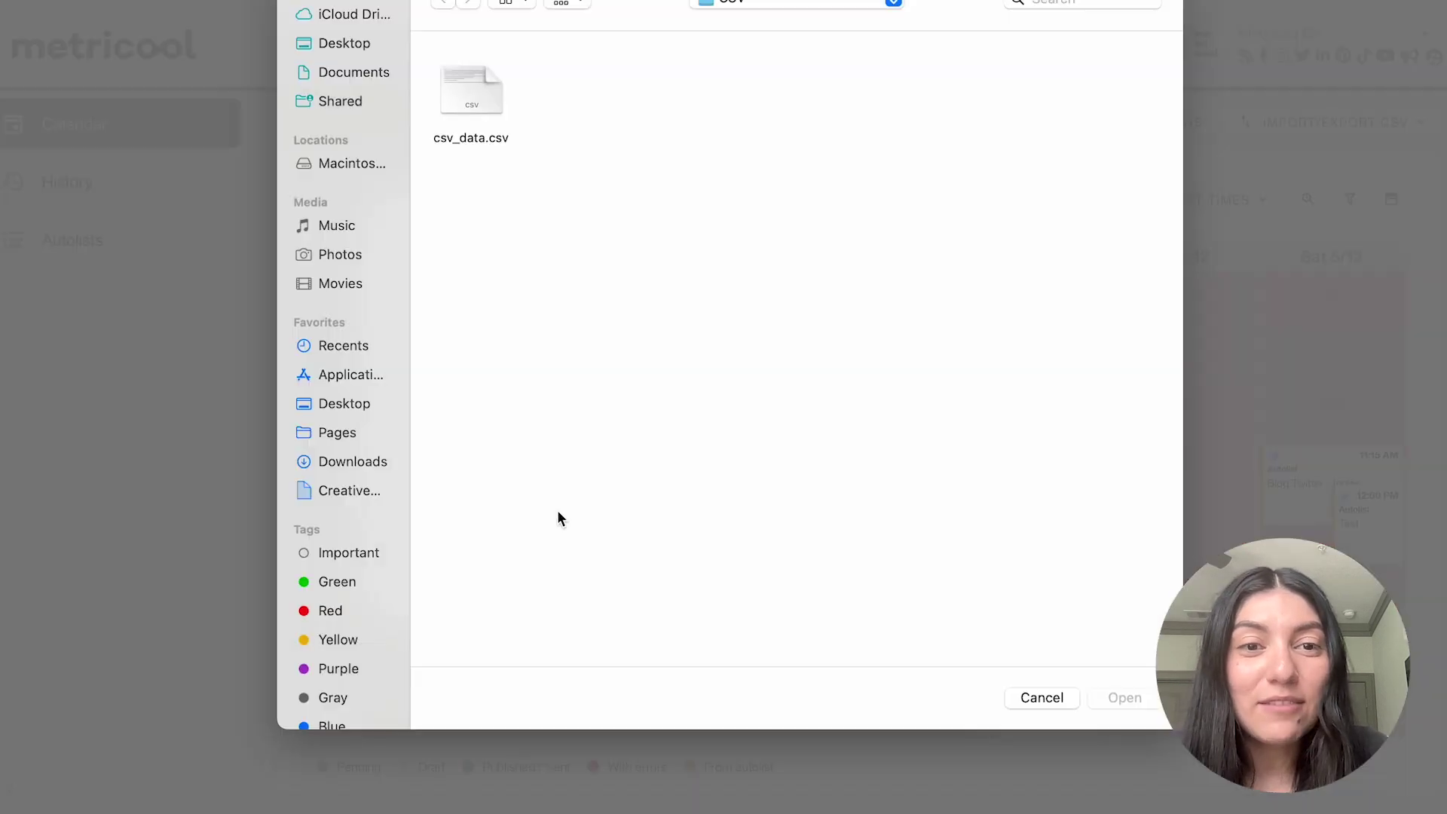
click(334, 460)
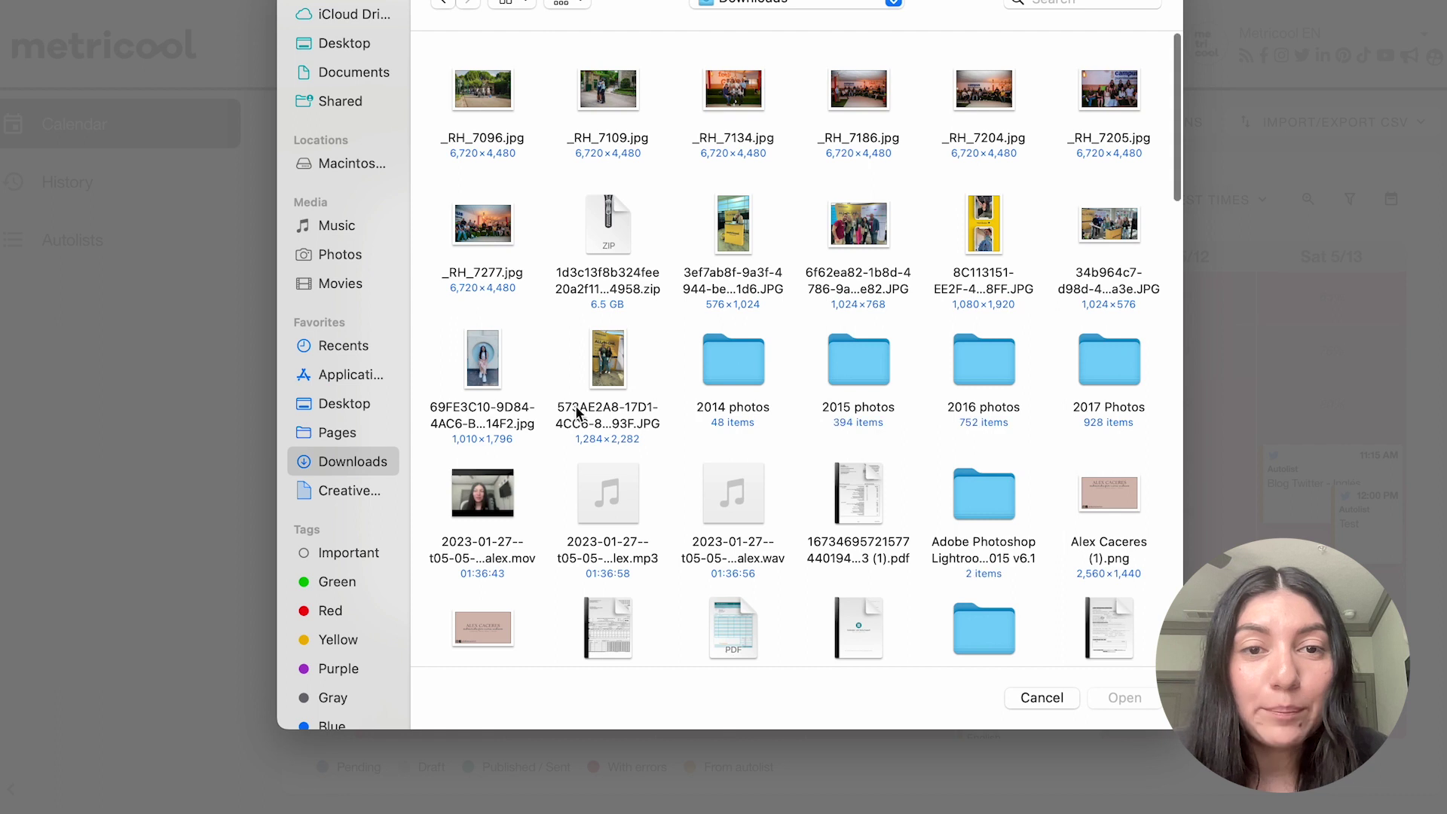
scroll(623, 370, down, 5)
scroll(623, 370, down, 6)
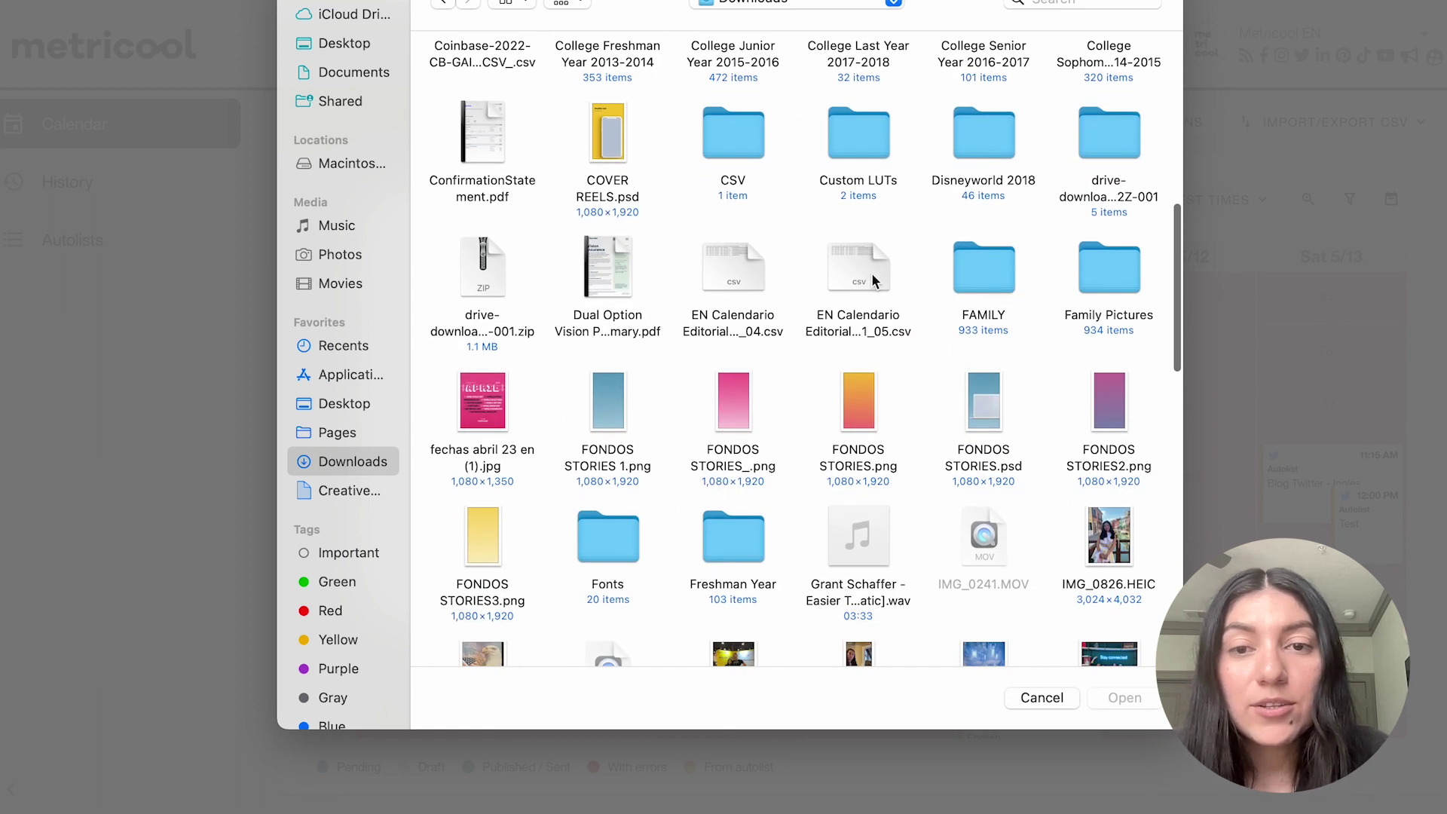
click(858, 301)
click(1123, 698)
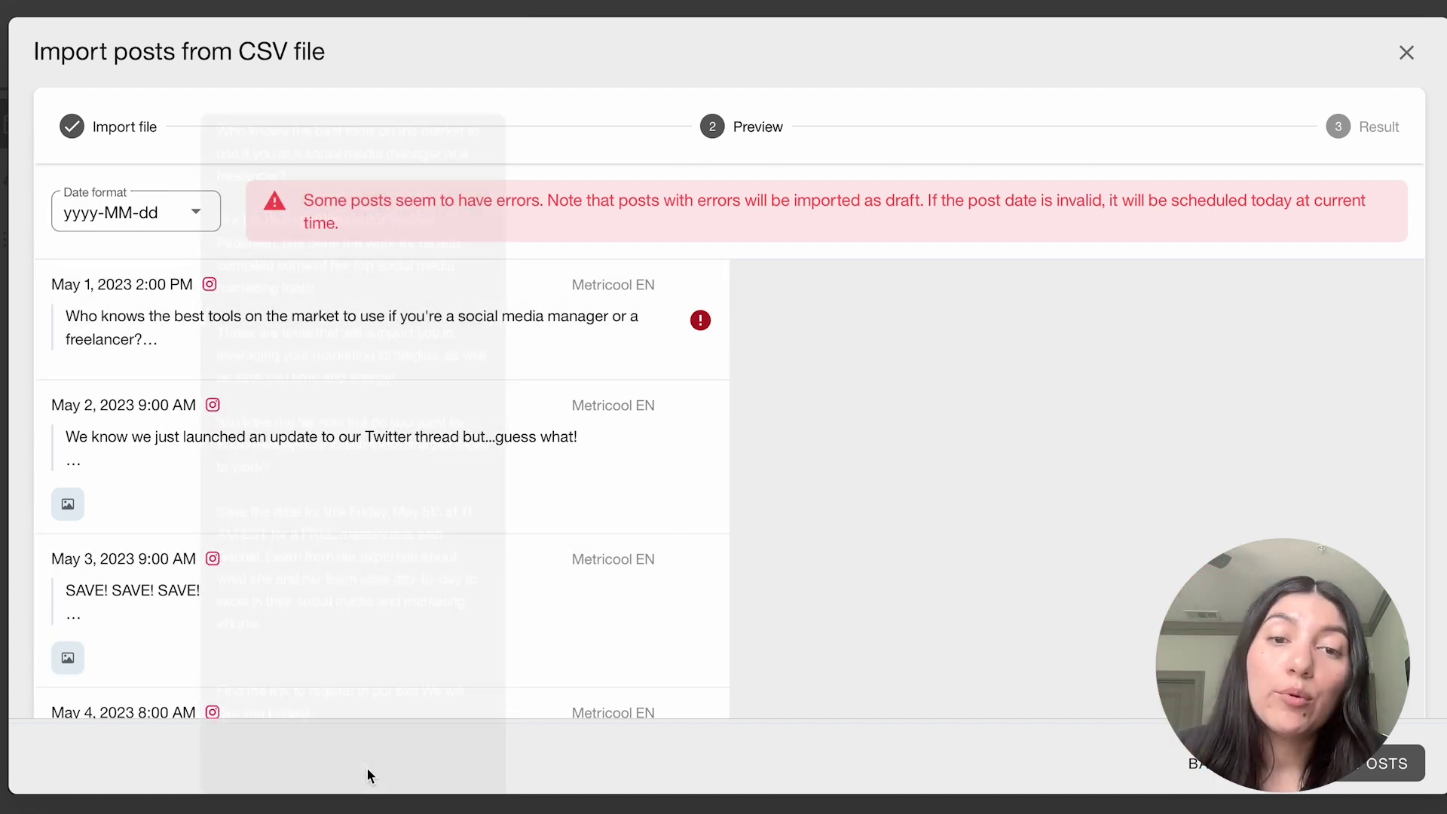
Examine the posts in the CSV import preview, checking their dates, texts, images and any flagged errors.
scroll(358, 637, down, 1)
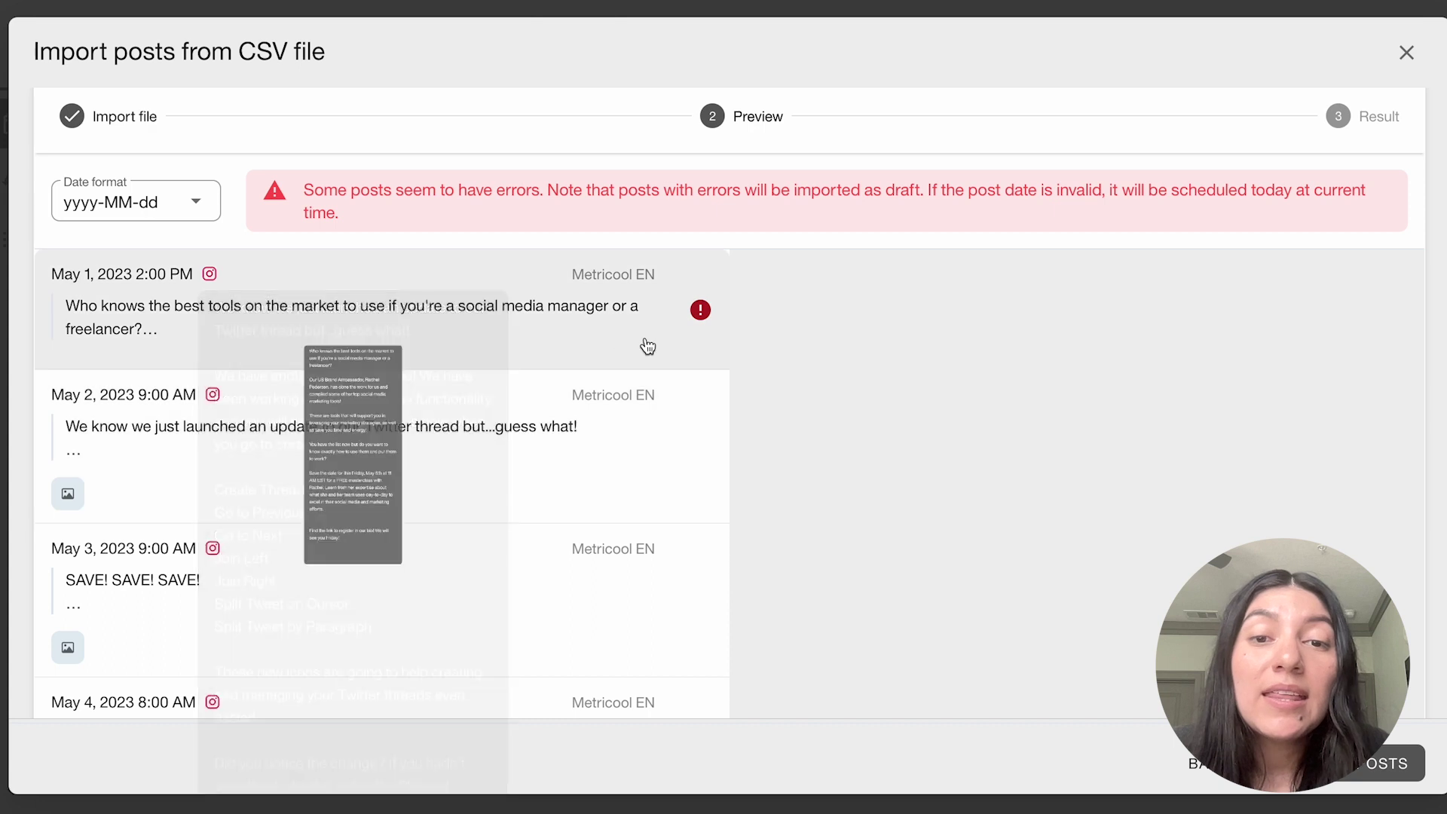
mouse_move(701, 317)
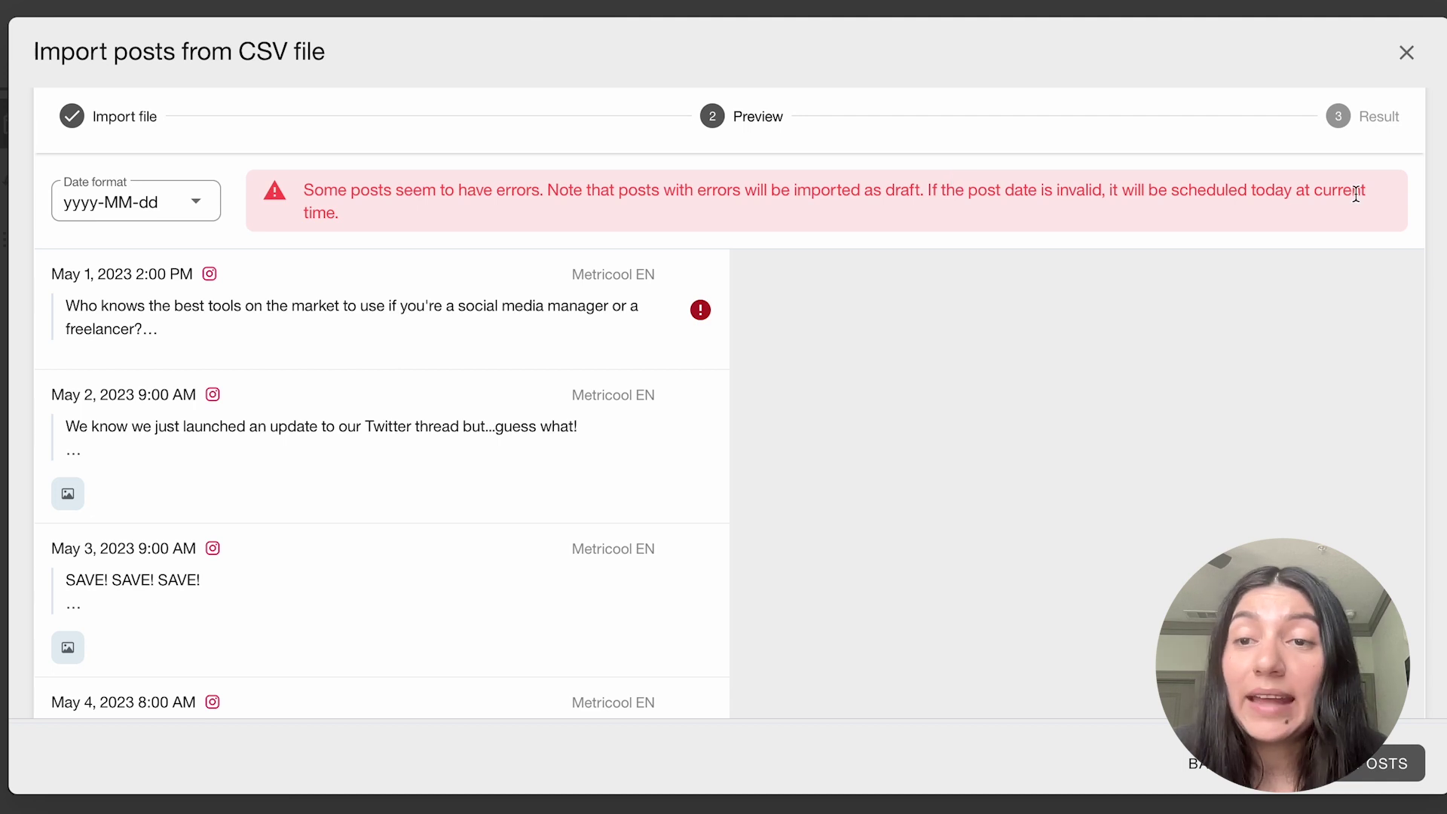
click(165, 503)
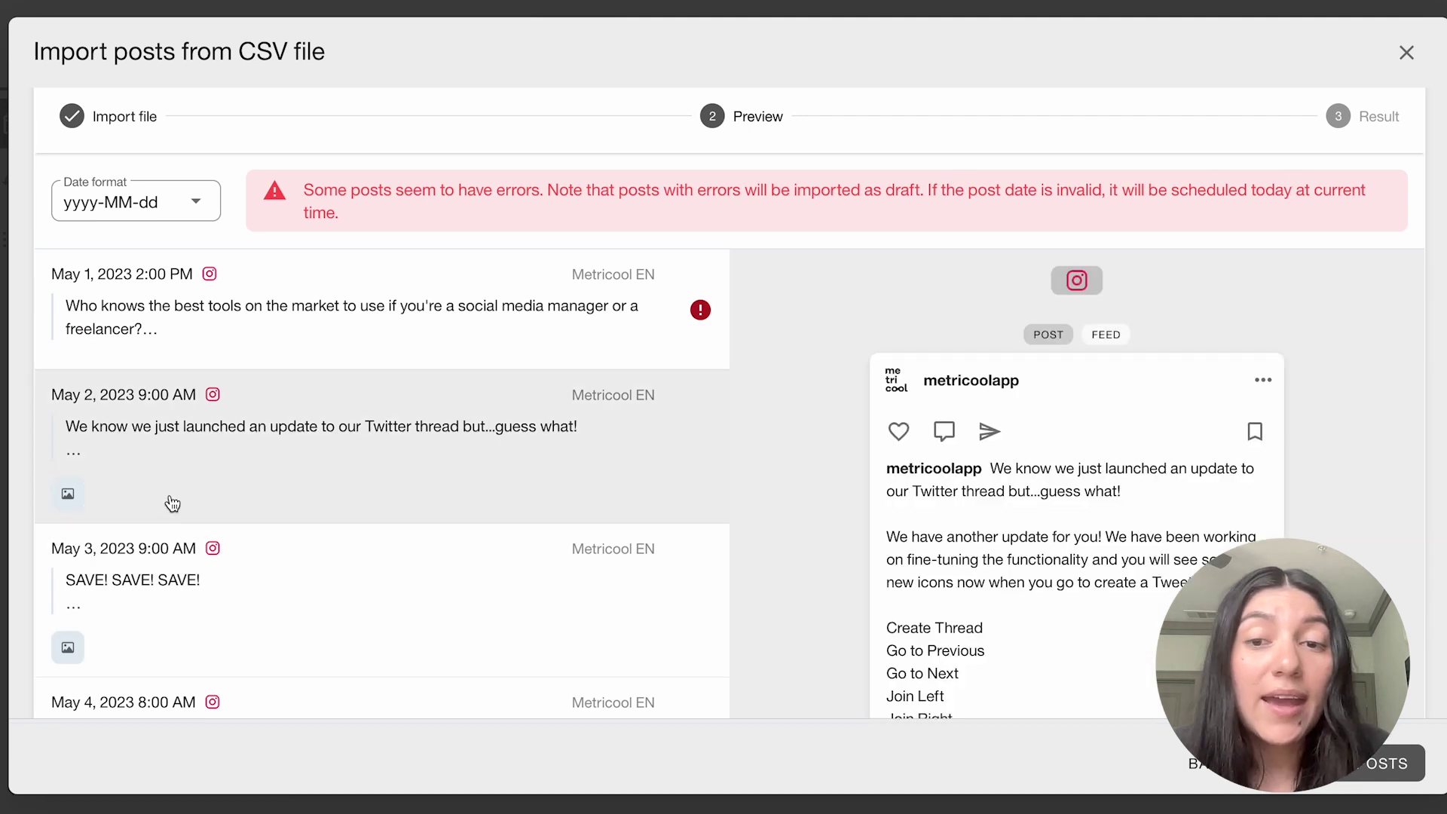
scroll(952, 556, down, 3)
scroll(1020, 623, down, 3)
click(332, 307)
scroll(919, 338, up, 3)
click(442, 621)
click(404, 383)
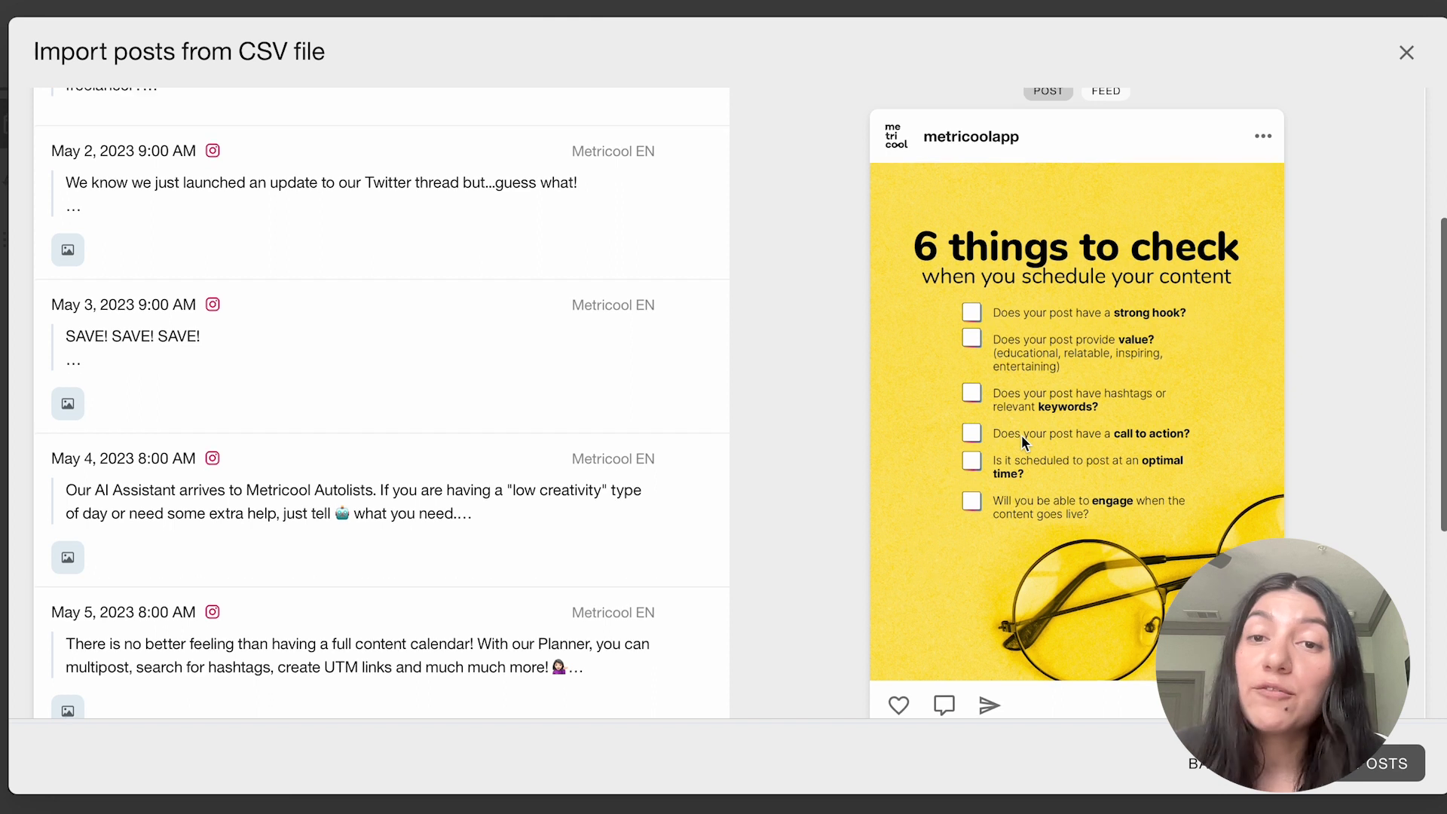
scroll(498, 279, up, 3)
scroll(497, 279, up, 1)
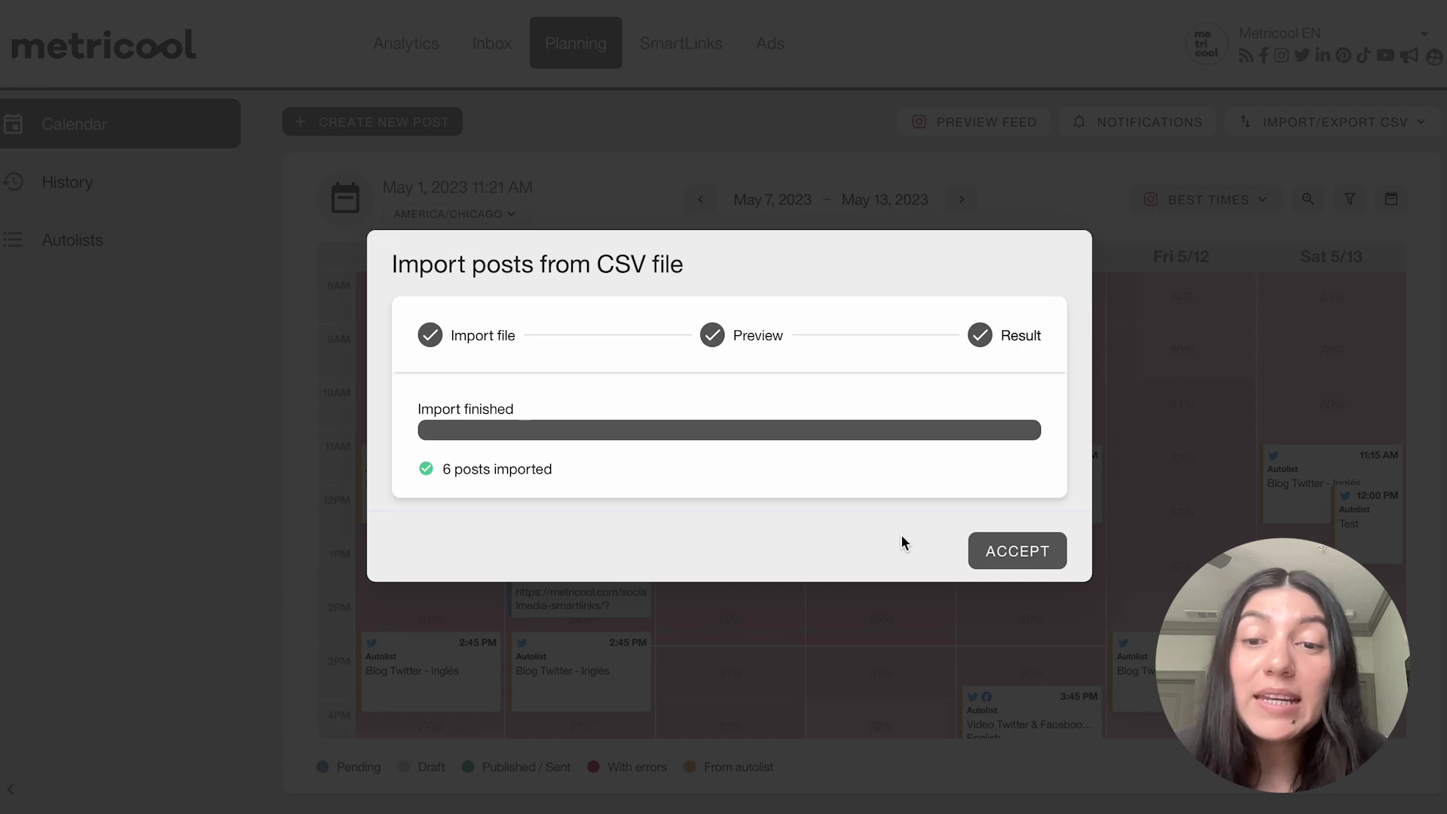
Finish the CSV post import and review the calendar weeks April 30 – May 6 and May 7 – May 13.
click(989, 551)
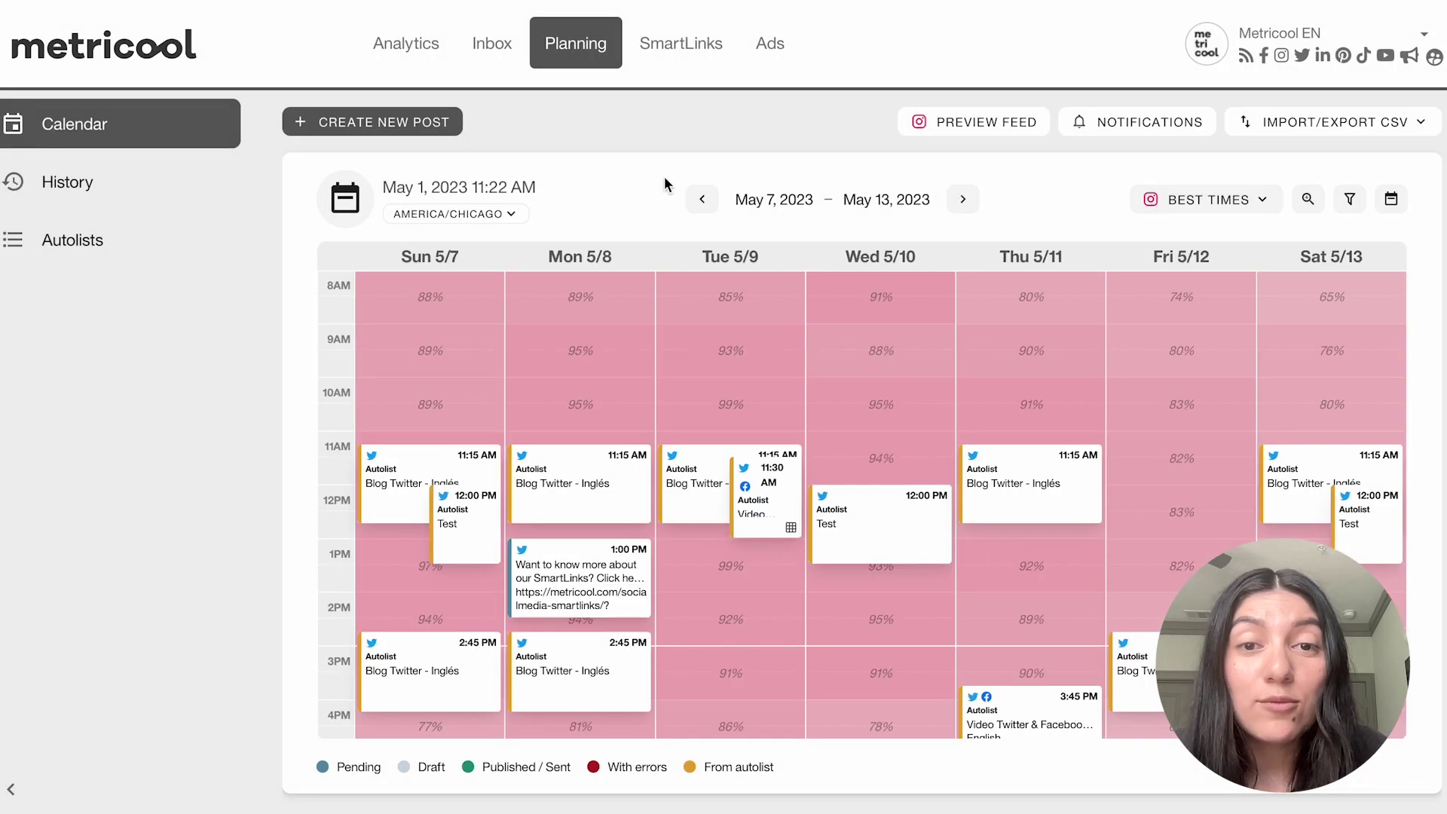
click(702, 200)
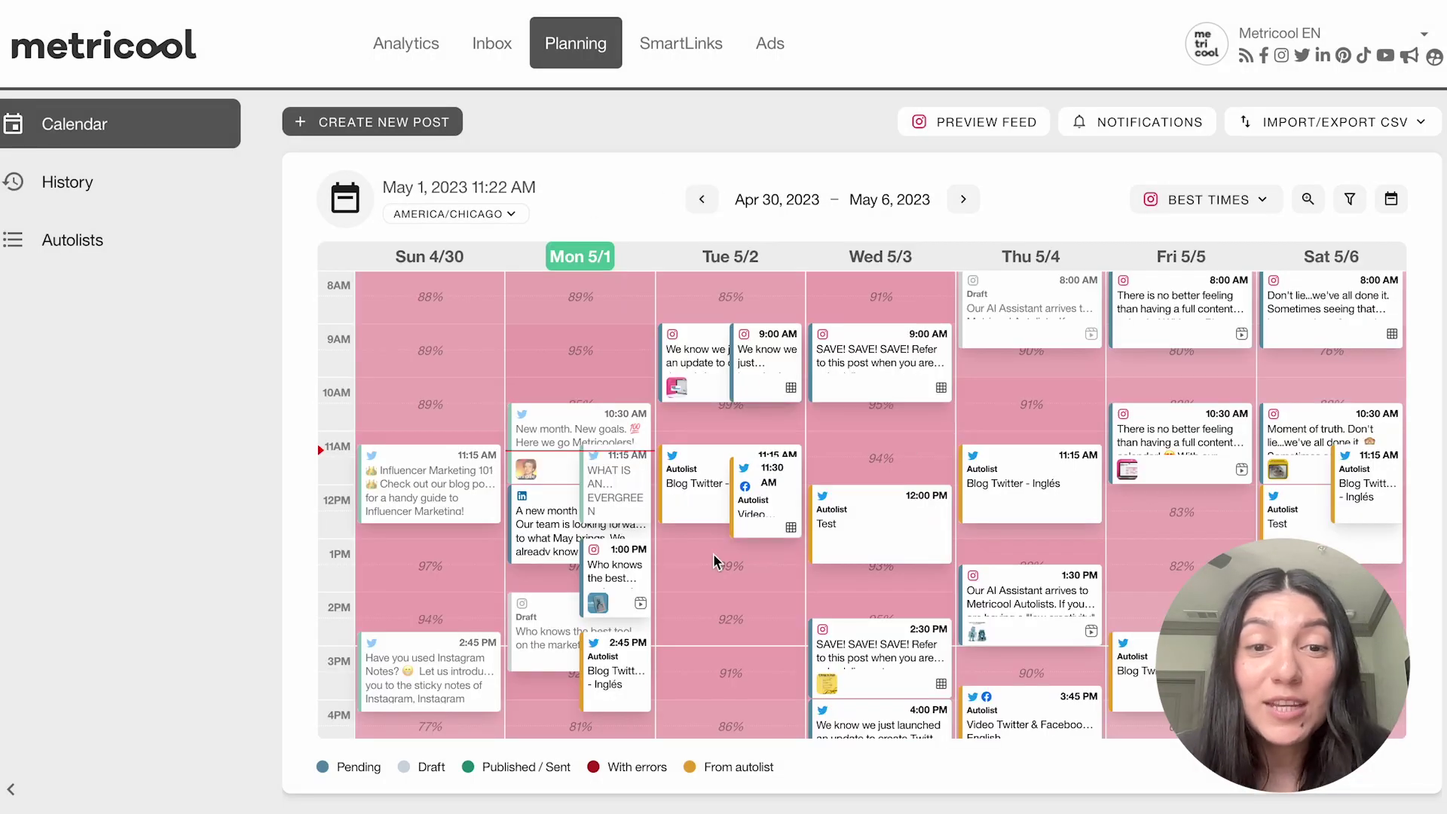
scroll(1080, 496, up, 3)
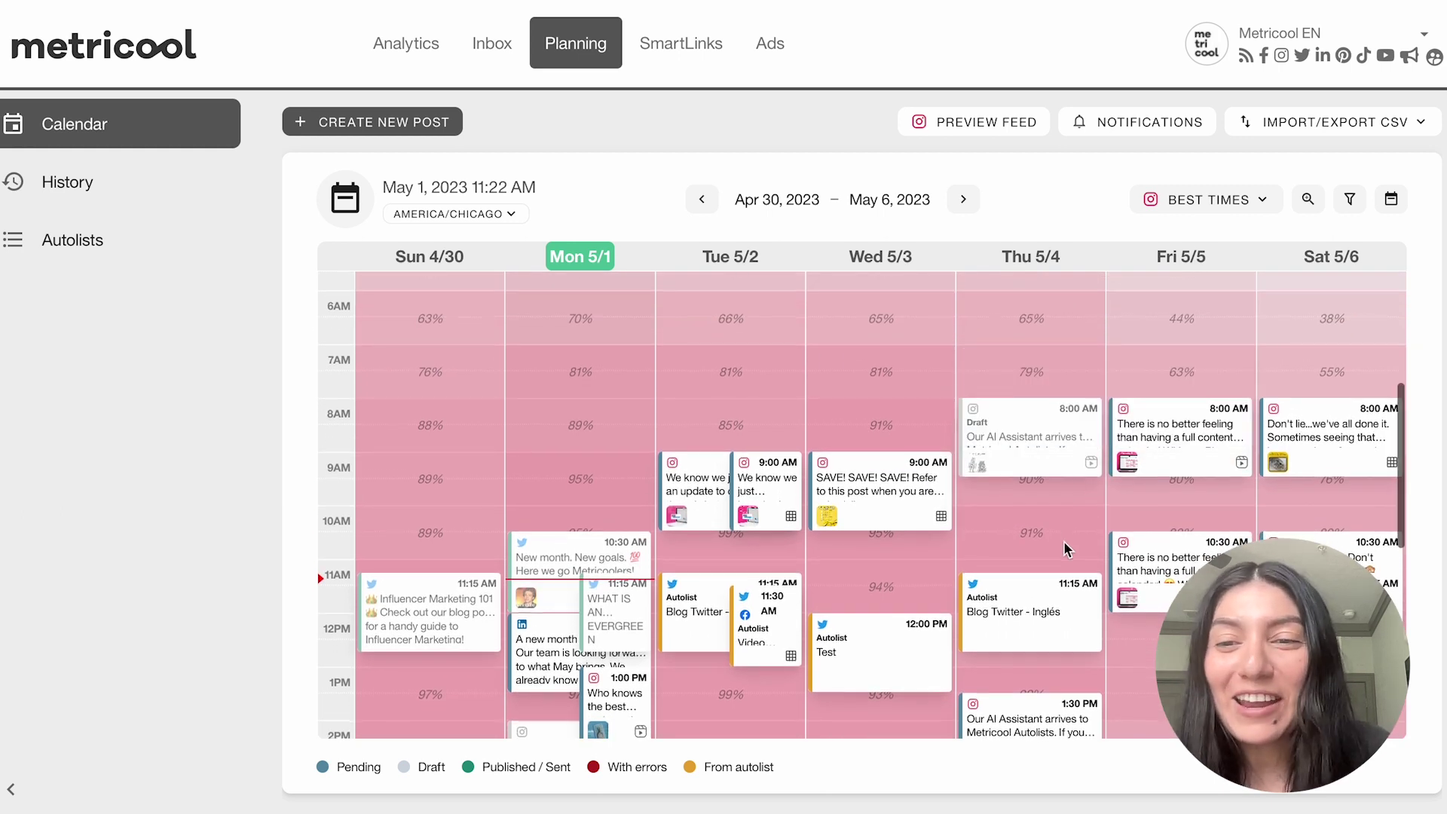
scroll(1065, 541, down, 1)
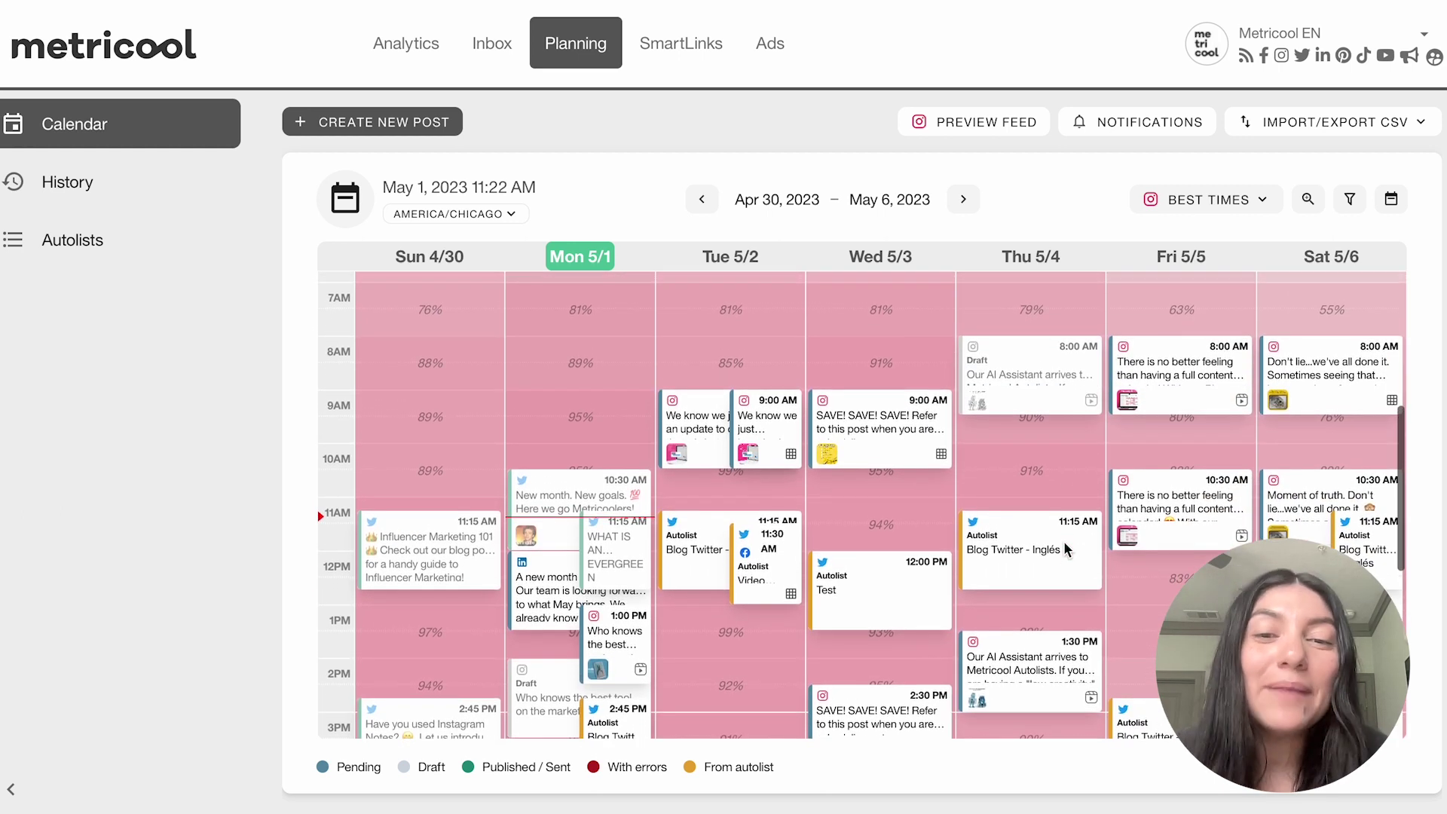
mouse_move(1065, 546)
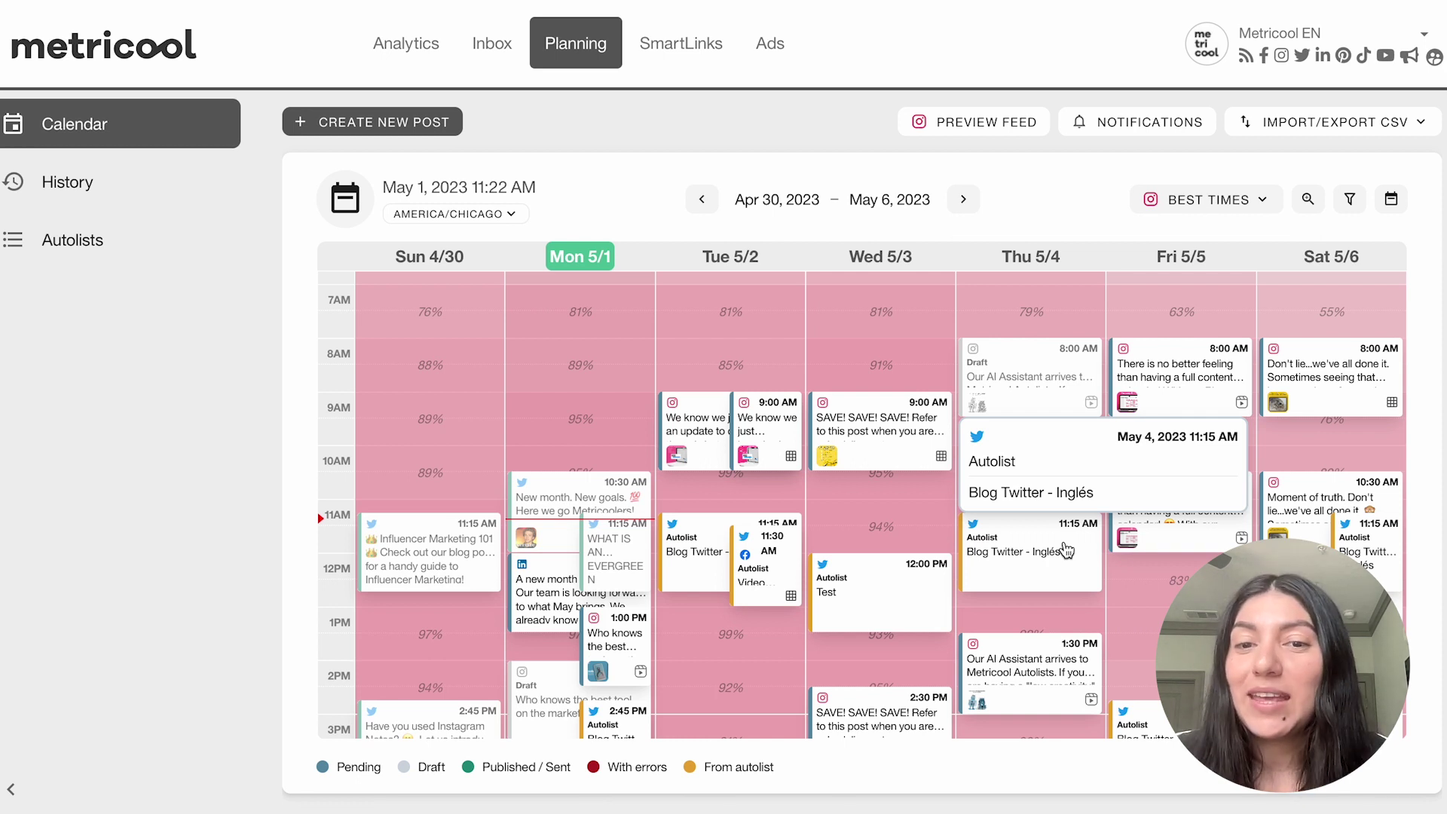
click(963, 199)
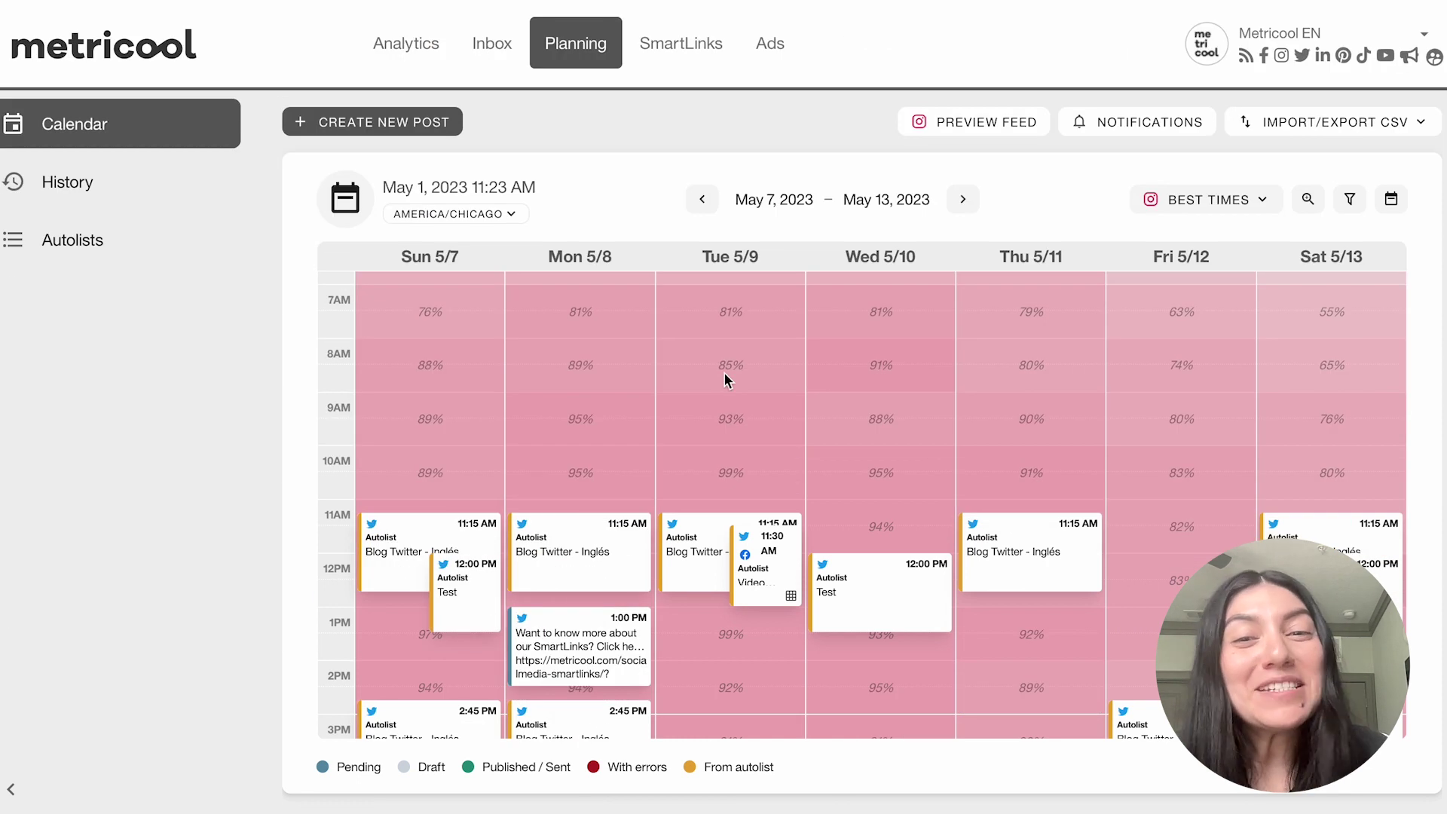